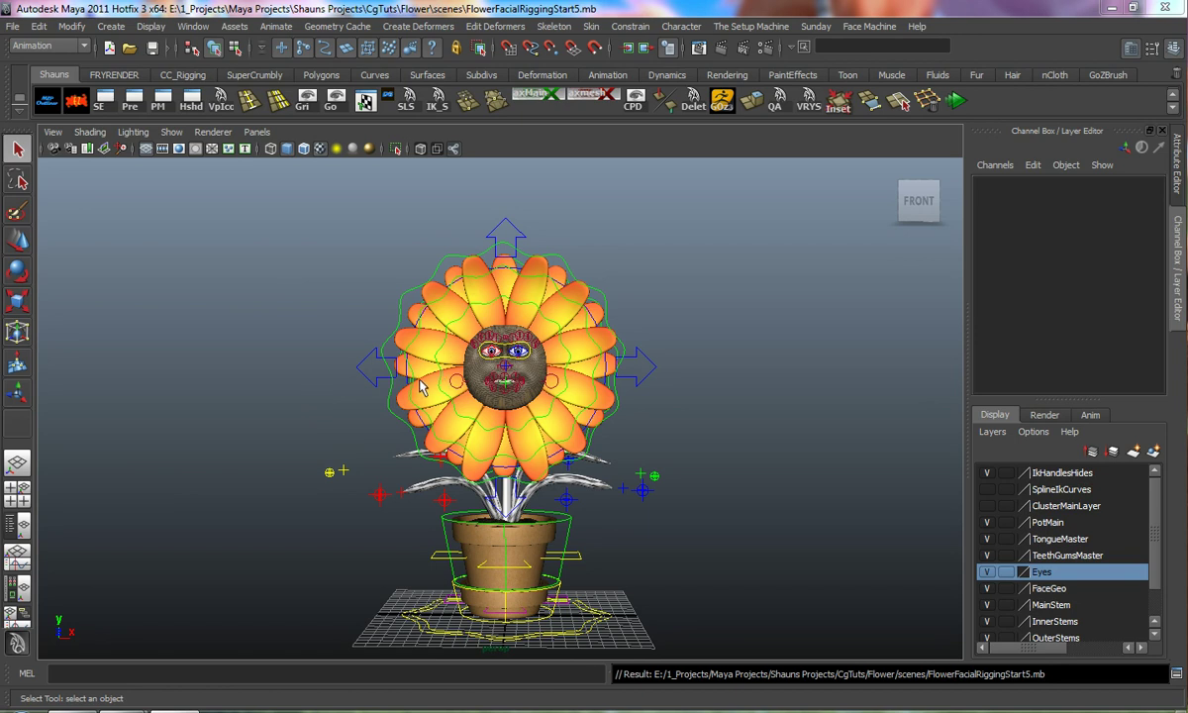
# Nudge the left upper eyelid control slightly upward using the Move tool
pyautogui.keyDown('alt'); pyautogui.moveTo(404, 379); pyautogui.dragTo(407, 387); pyautogui.keyUp('alt')
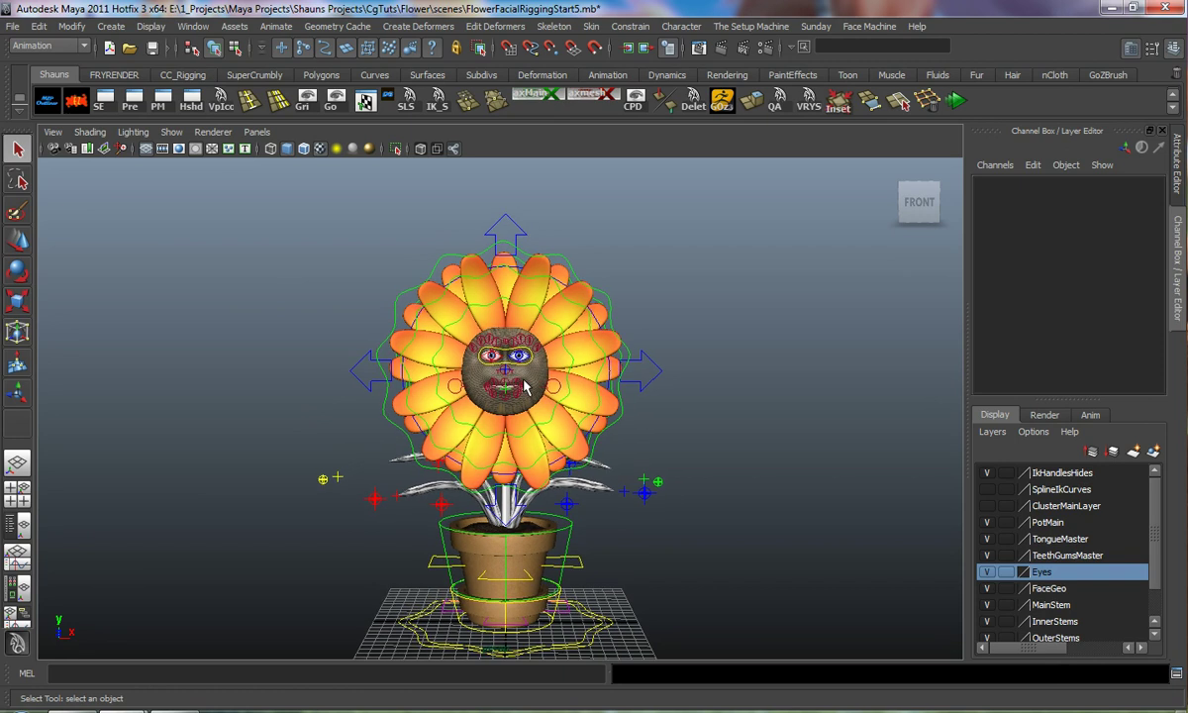
pyautogui.scroll(6, 451, 366)
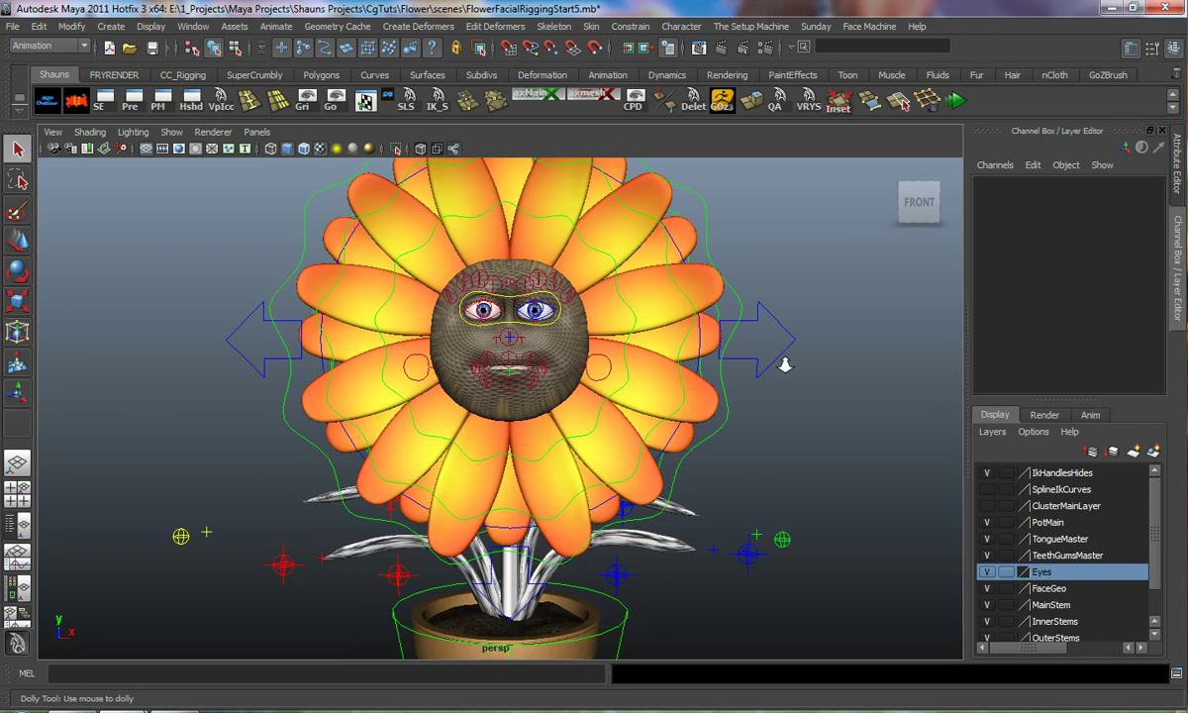
pyautogui.scroll(2, 569, 416)
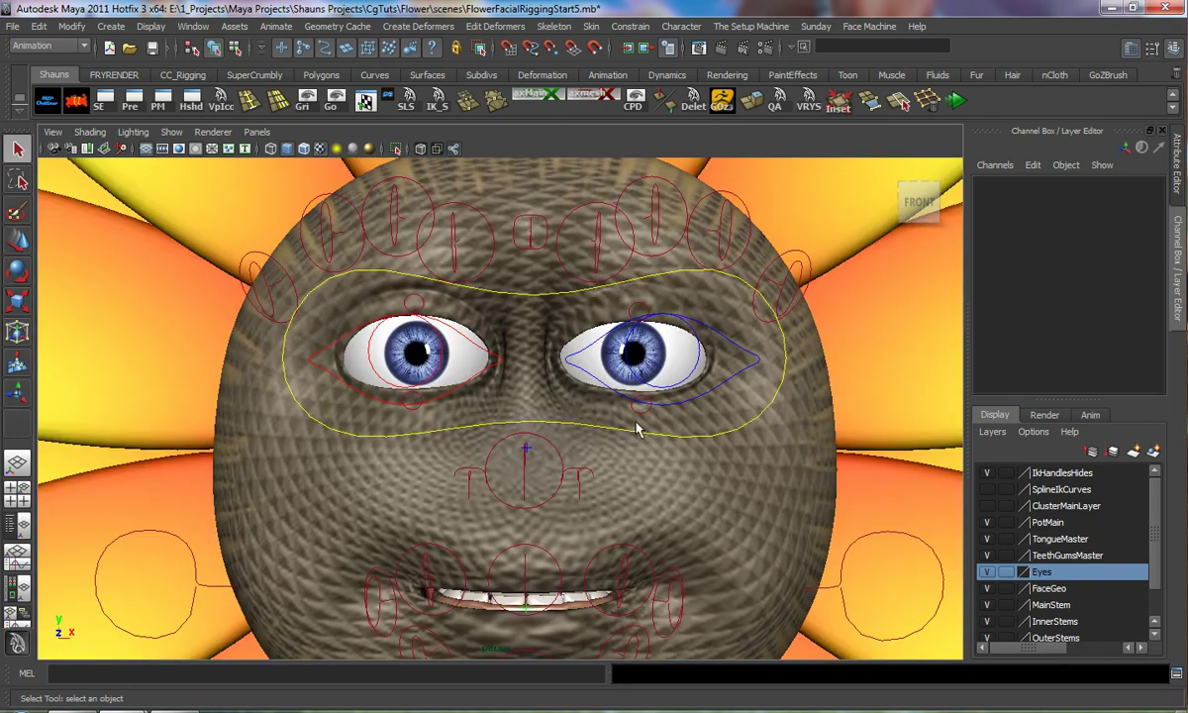
pyautogui.moveTo(565, 411)
pyautogui.keyDown('alt'); pyautogui.mouseDown()
pyautogui.moveTo(711, 416)
pyautogui.moveTo(557, 406)
pyautogui.moveTo(570, 411)
pyautogui.mouseUp(); pyautogui.keyUp('alt')
pyautogui.keyDown('alt'); pyautogui.moveTo(628, 323); pyautogui.dragTo(625, 345); pyautogui.keyUp('alt')
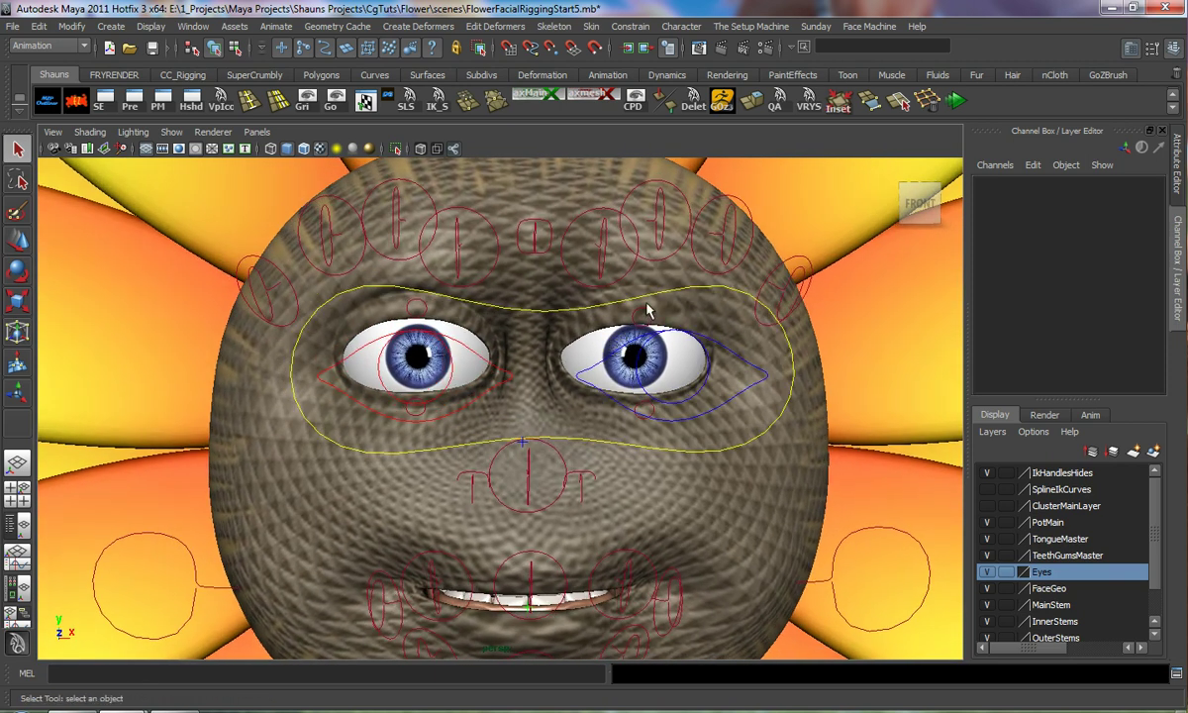
pyautogui.click(643, 311)
pyautogui.press('w')
pyautogui.moveTo(643, 257); pyautogui.dragTo(641, 248)
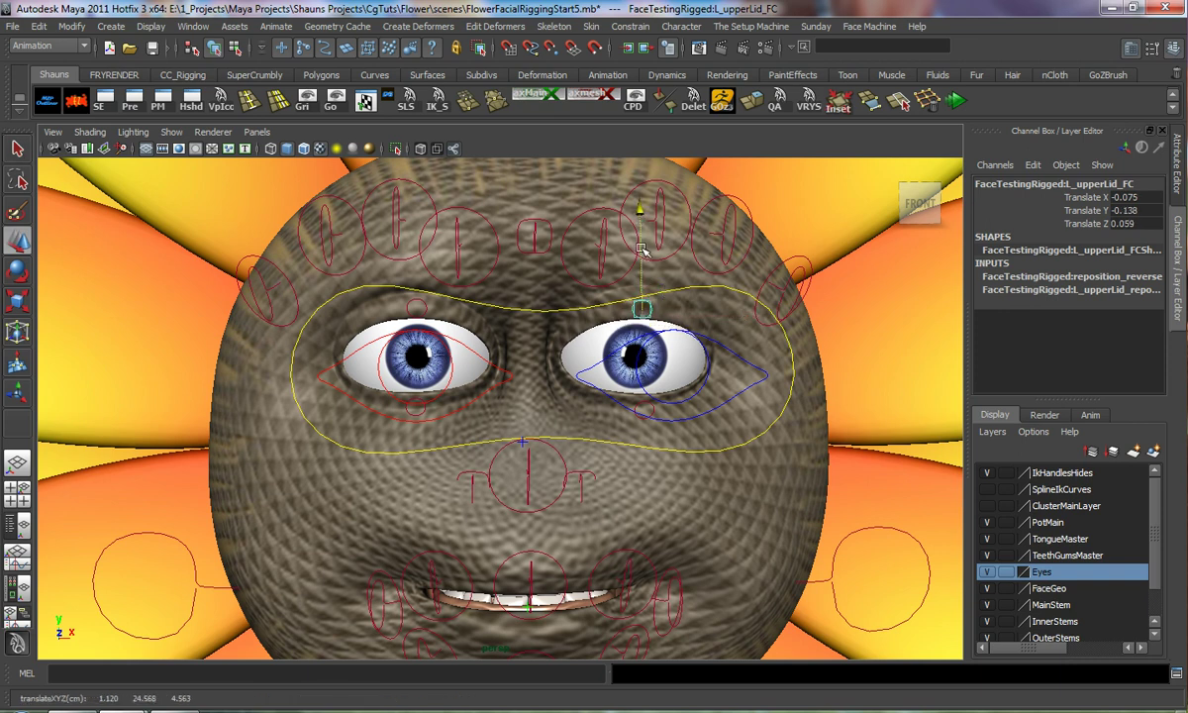
# Deselect the eyelid control and examine the face controls on the flower head, both close up and from farther out
pyautogui.scroll(-4, 643, 250)
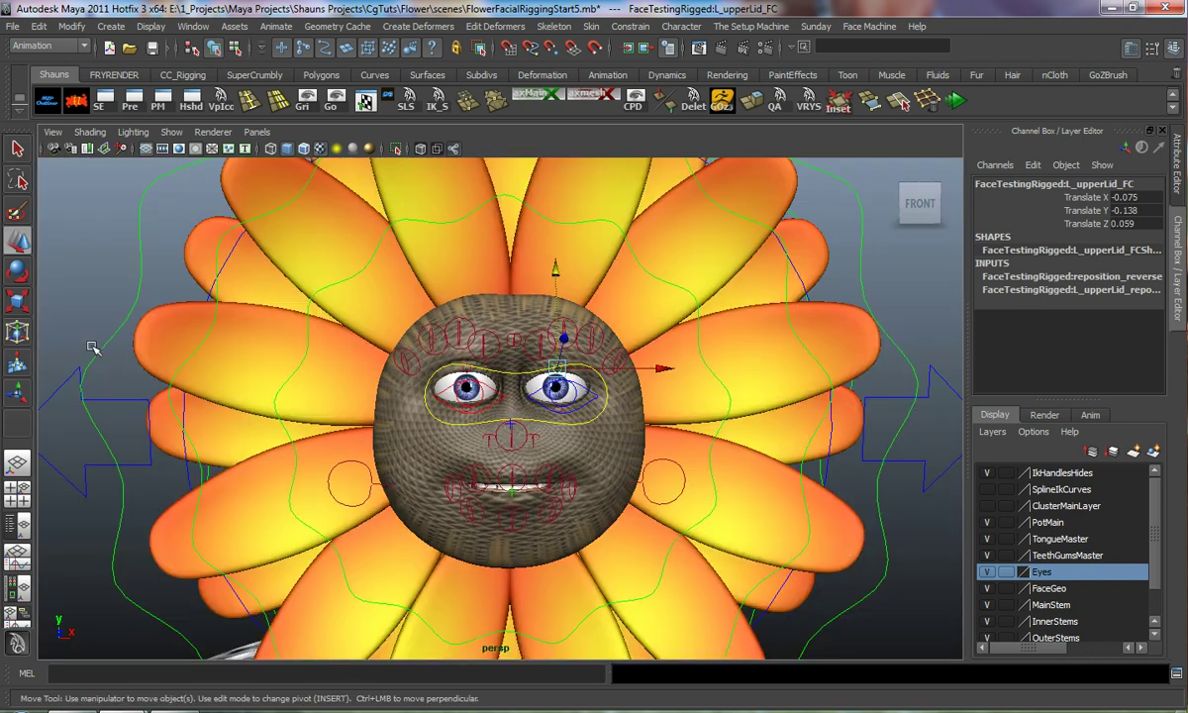
pyautogui.click(65, 303)
pyautogui.scroll(1, 421, 395)
pyautogui.keyDown('alt'); pyautogui.moveTo(420, 395); pyautogui.dragTo(458, 403, button='right'); pyautogui.keyUp('alt')
pyautogui.keyDown('alt'); pyautogui.moveTo(459, 403); pyautogui.dragTo(433, 425); pyautogui.keyUp('alt')
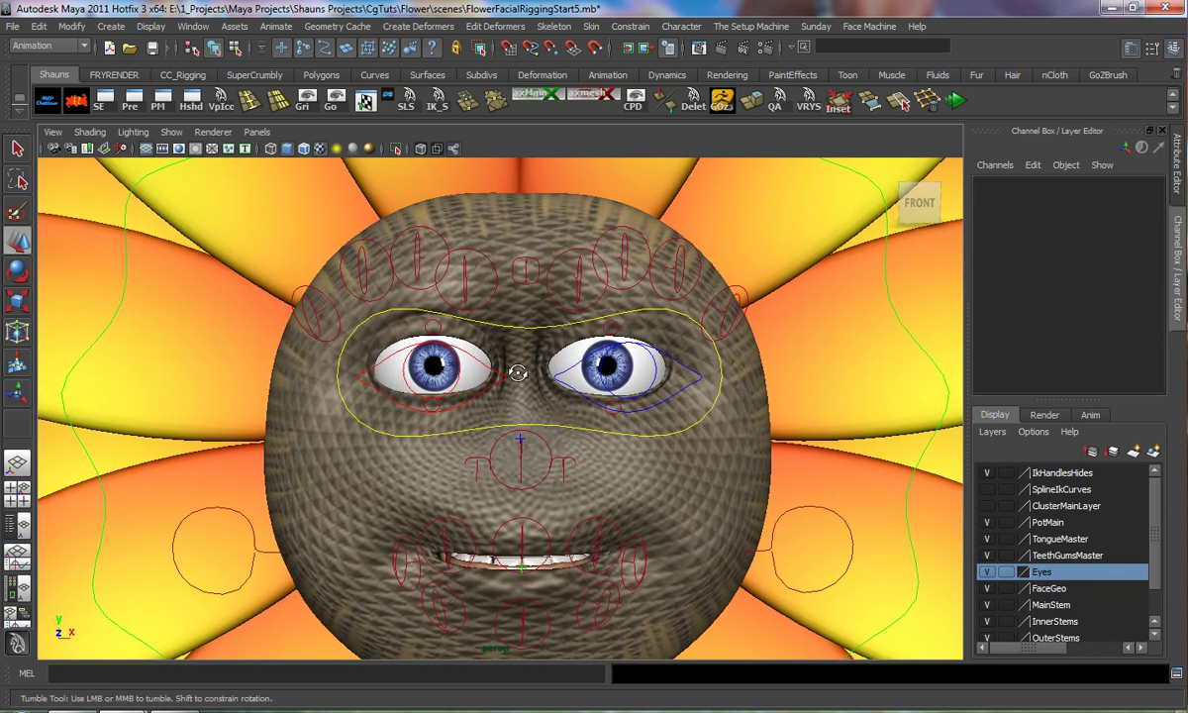
pyautogui.keyDown('alt'); pyautogui.moveTo(520, 374); pyautogui.dragTo(476, 397); pyautogui.keyUp('alt')
pyautogui.scroll(-5, 476, 397)
pyautogui.keyDown('alt'); pyautogui.moveTo(476, 397); pyautogui.dragTo(420, 351, button='middle'); pyautogui.keyUp('alt')
pyautogui.keyDown('alt'); pyautogui.moveTo(634, 406); pyautogui.dragTo(711, 416); pyautogui.keyUp('alt')
pyautogui.click(855, 419)
pyautogui.keyDown('alt'); pyautogui.moveTo(788, 467); pyautogui.dragTo(800, 461); pyautogui.keyUp('alt')
pyautogui.keyDown('alt'); pyautogui.moveTo(575, 390); pyautogui.dragTo(597, 387, button='middle'); pyautogui.keyUp('alt')
pyautogui.click(113, 264)
pyautogui.scroll(5, 487, 381)
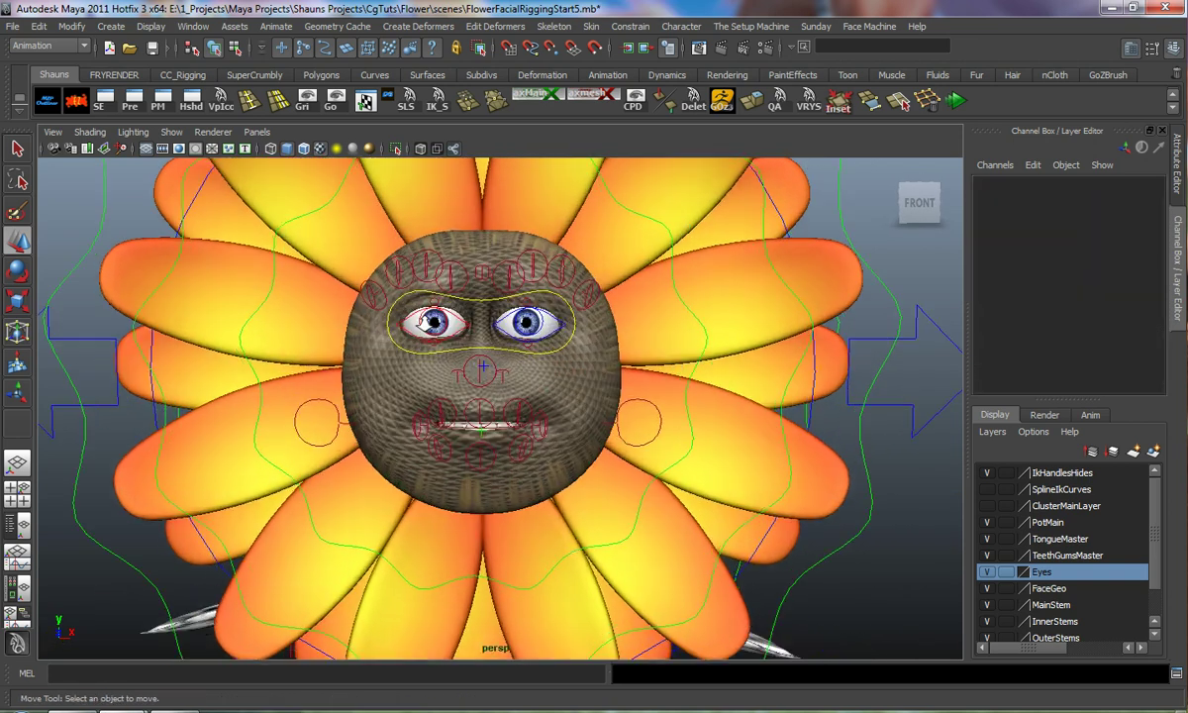
# Select the main eye control surrounding both eyes, try moving it freely, and undo the move
pyautogui.click(486, 377)
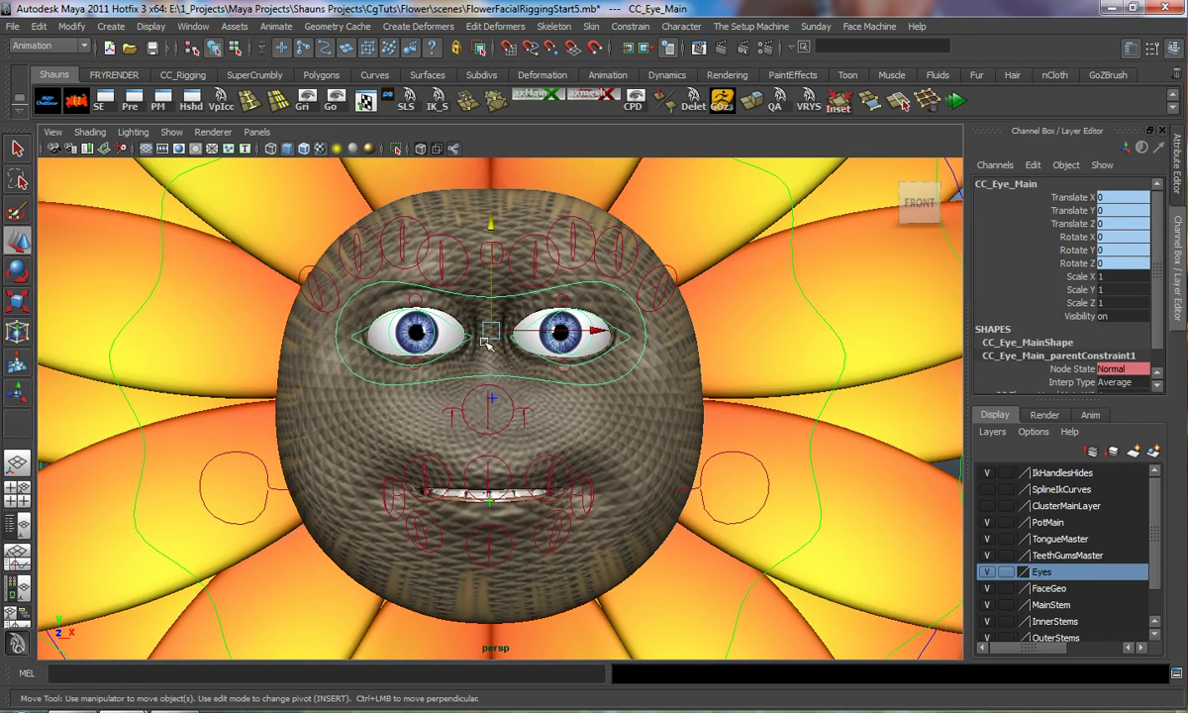
pyautogui.moveTo(490, 332); pyautogui.dragTo(537, 373)
pyautogui.hotkey('ctrl', 'z')
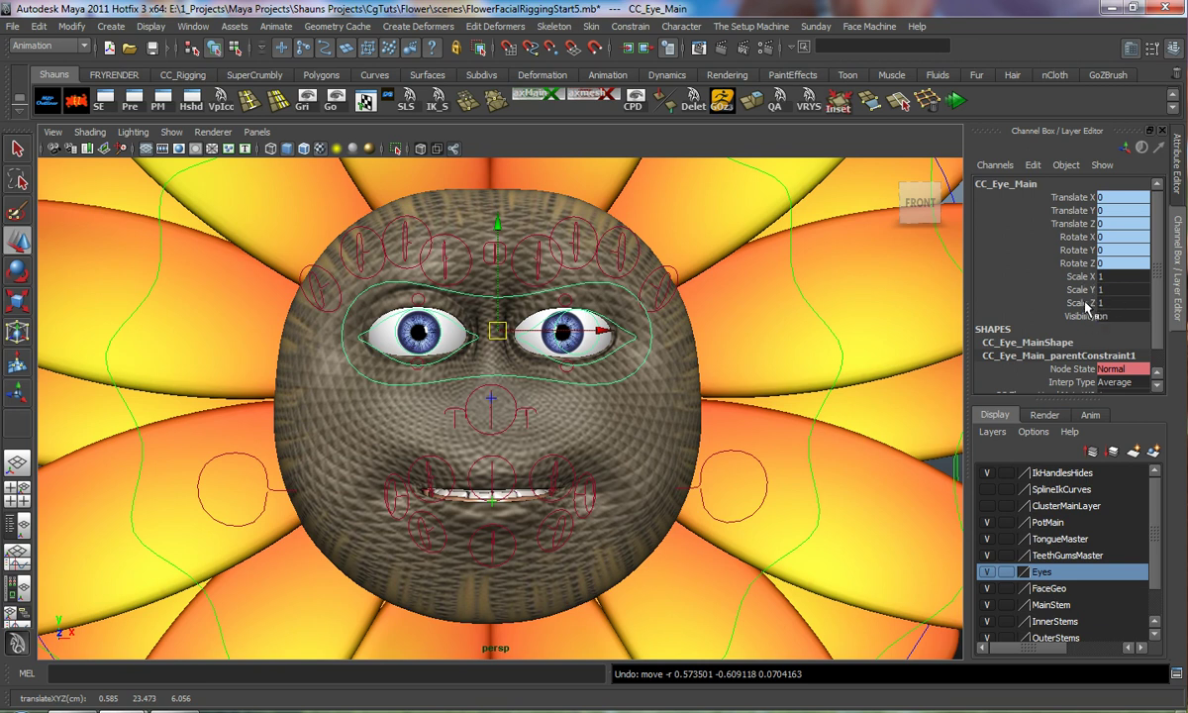
pyautogui.keyDown('alt'); pyautogui.moveTo(415, 291); pyautogui.dragTo(428, 305, button='middle'); pyautogui.keyUp('alt')
pyautogui.keyDown('alt'); pyautogui.moveTo(483, 344); pyautogui.dragTo(479, 373); pyautogui.keyUp('alt')
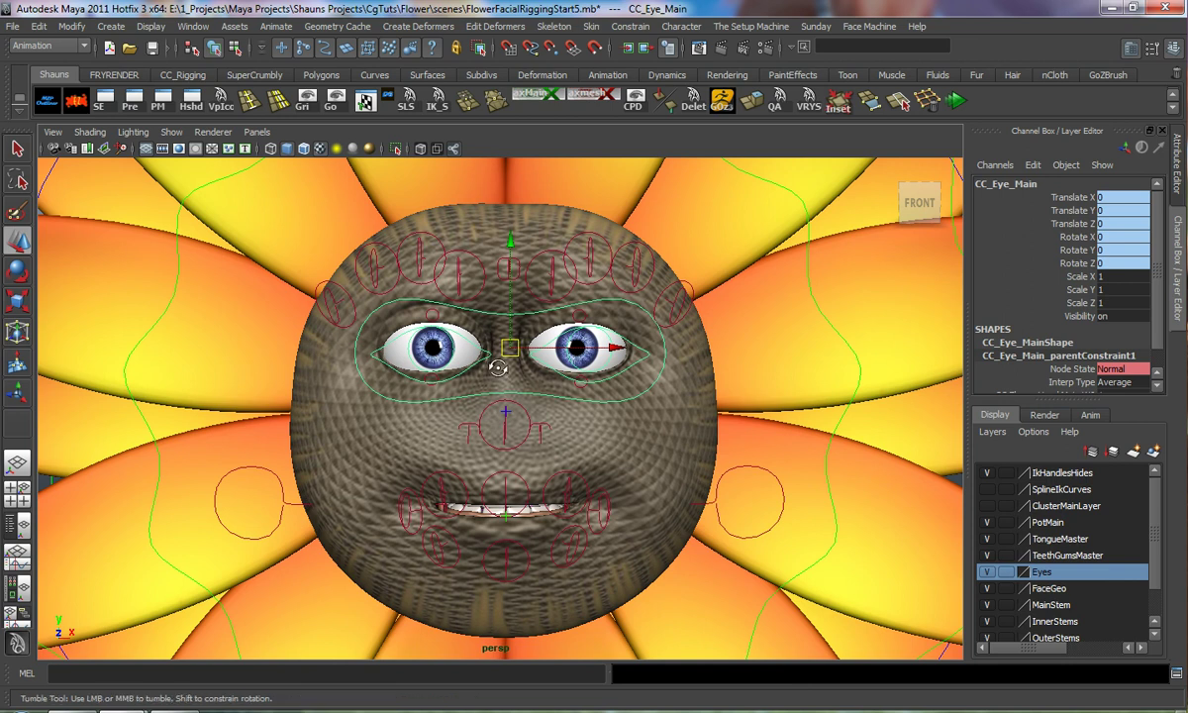
pyautogui.keyDown('alt'); pyautogui.moveTo(492, 370); pyautogui.dragTo(498, 379, button='middle'); pyautogui.keyUp('alt')
pyautogui.keyDown('alt'); pyautogui.moveTo(495, 381); pyautogui.dragTo(498, 379); pyautogui.keyUp('alt')
pyautogui.keyDown('alt'); pyautogui.moveTo(458, 337); pyautogui.dragTo(454, 347); pyautogui.keyUp('alt')
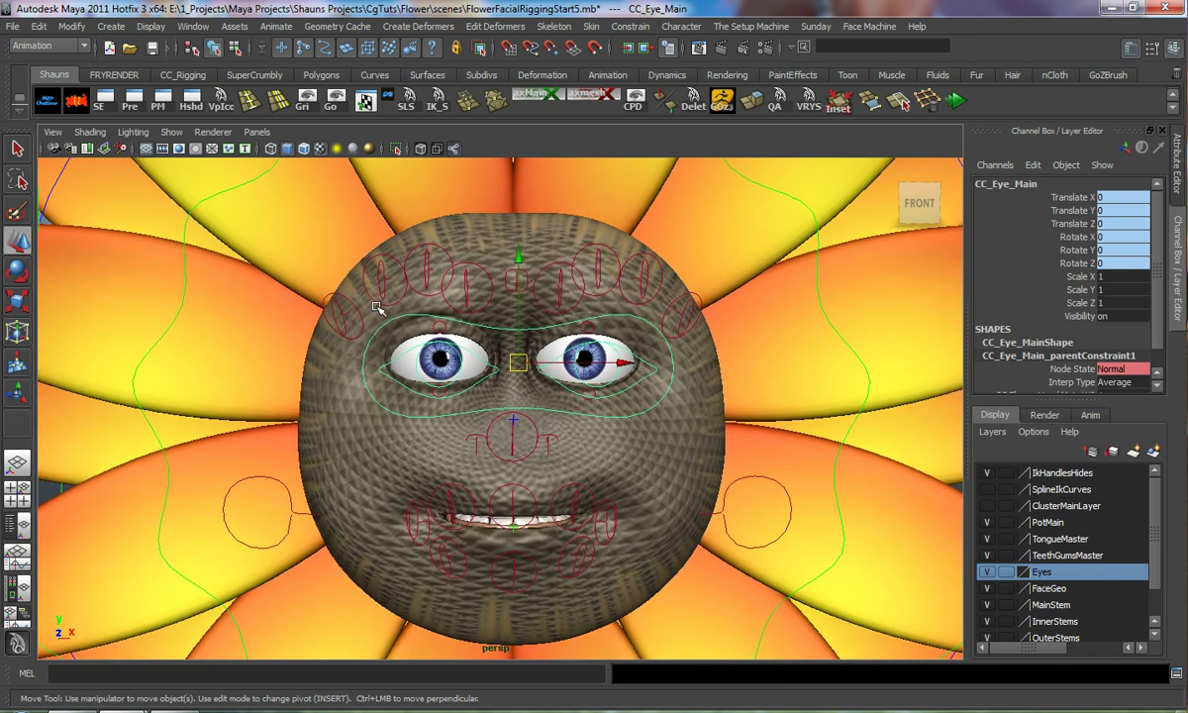
# Start a new attribute on the main eye control with long name "Eyes Shape Controls" and data type Enum
pyautogui.click(67, 27)
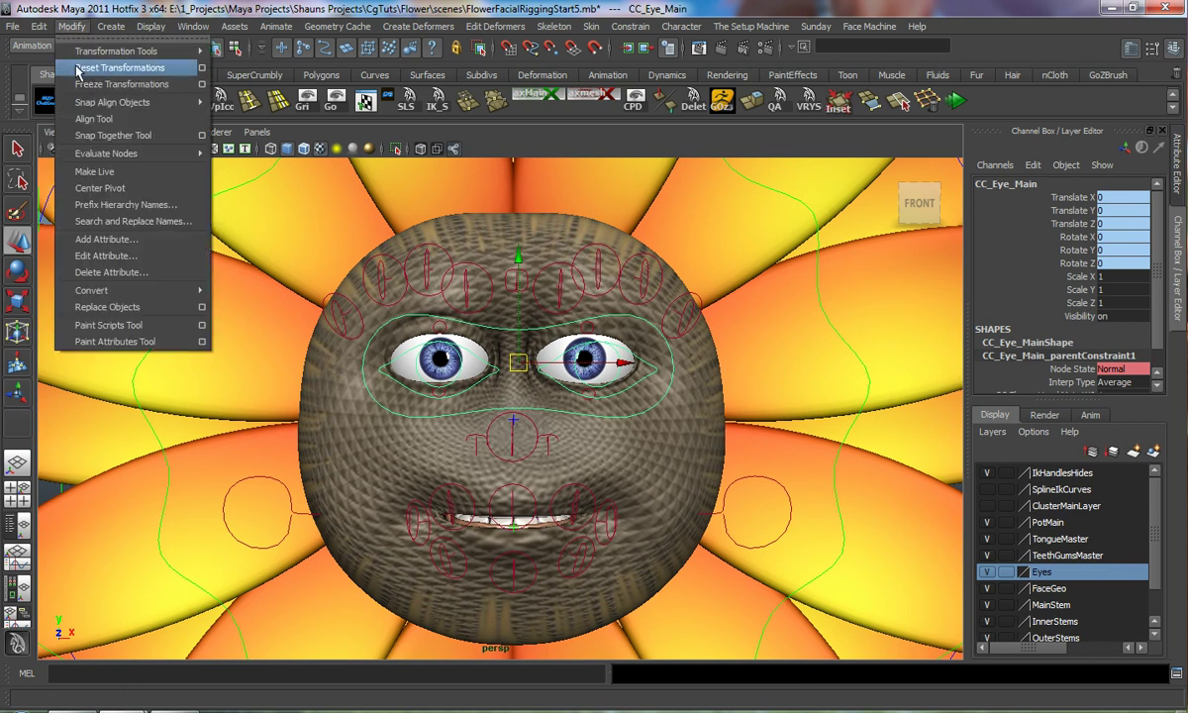
pyautogui.click(99, 234)
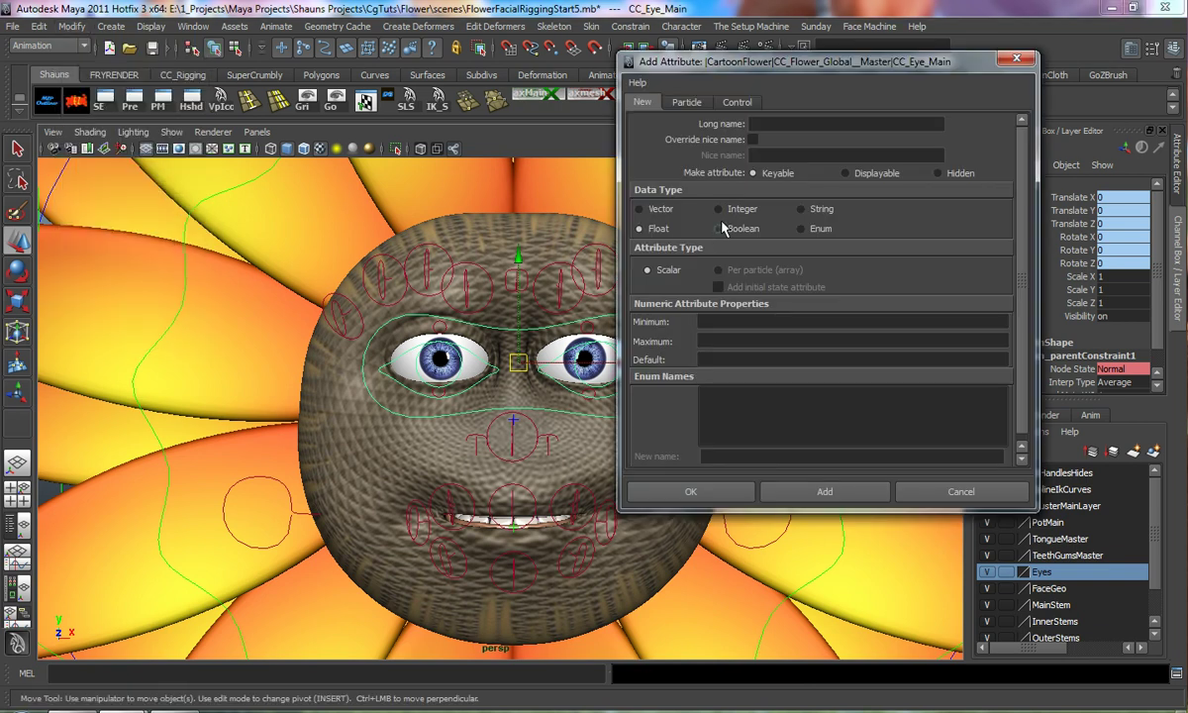
pyautogui.click(707, 320)
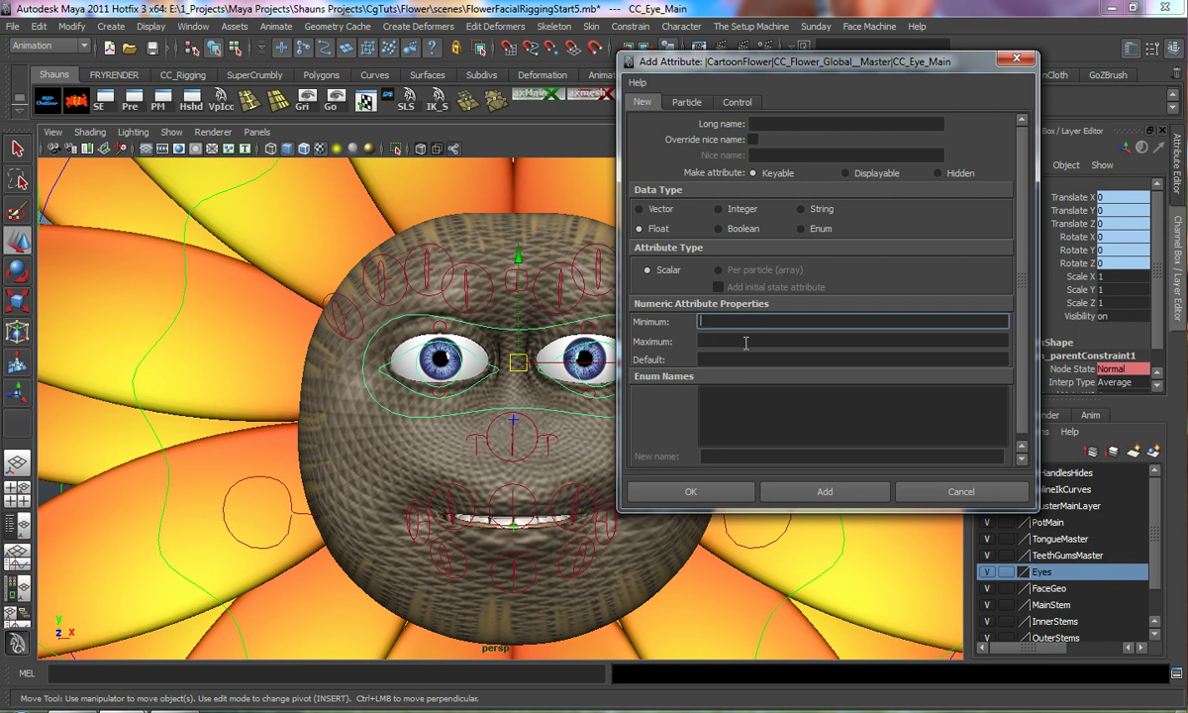
pyautogui.click(763, 124)
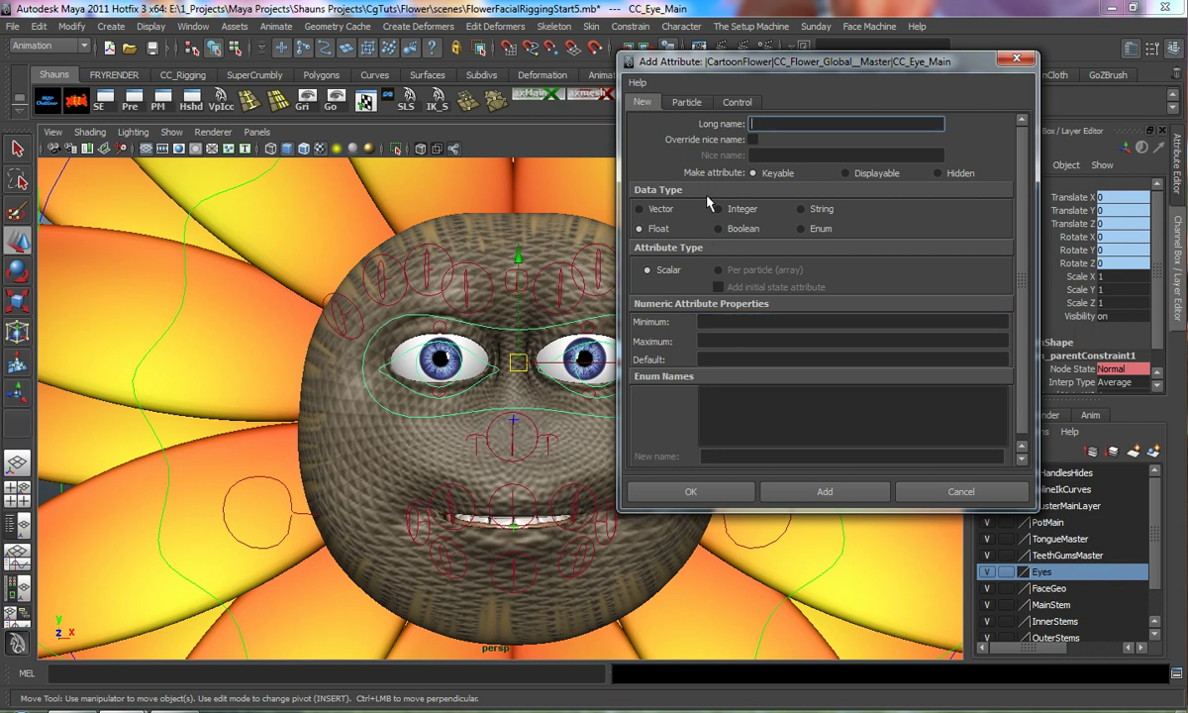
pyautogui.click(804, 229)
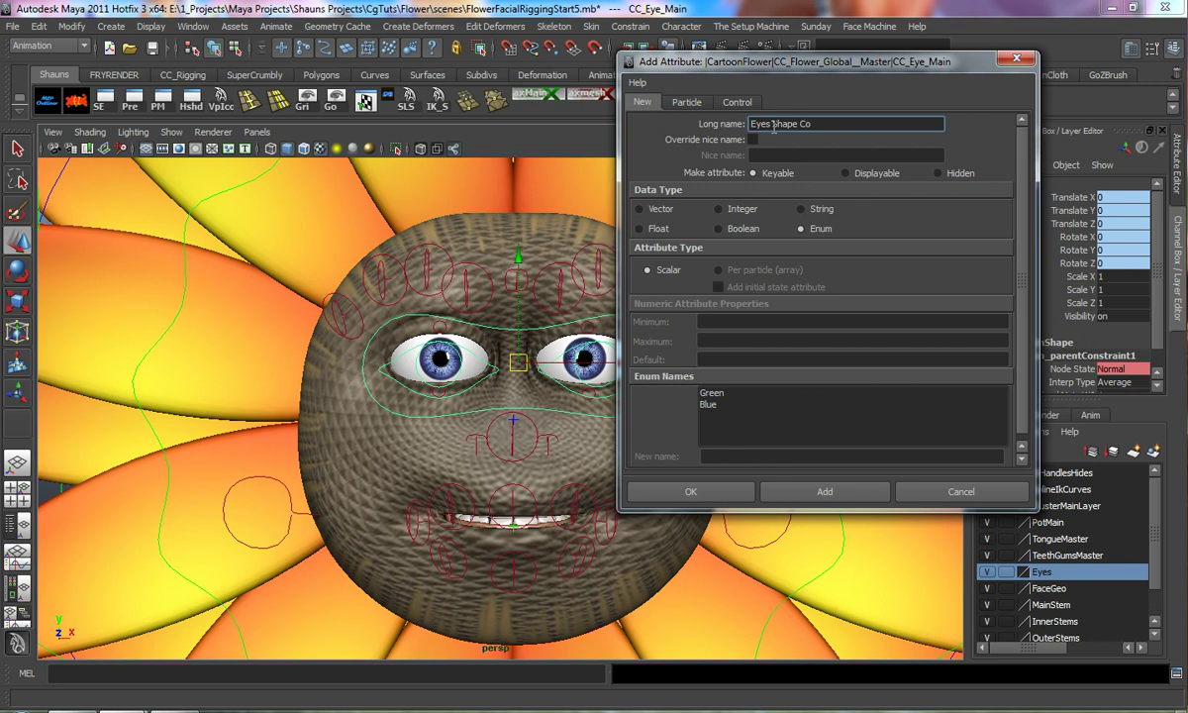
# Make "Controls" the only enum name by renaming Green and removing Blue, and add the attribute
pyautogui.click(711, 394)
pyautogui.moveTo(748, 456); pyautogui.dragTo(669, 456)
pyautogui.write('Controls')
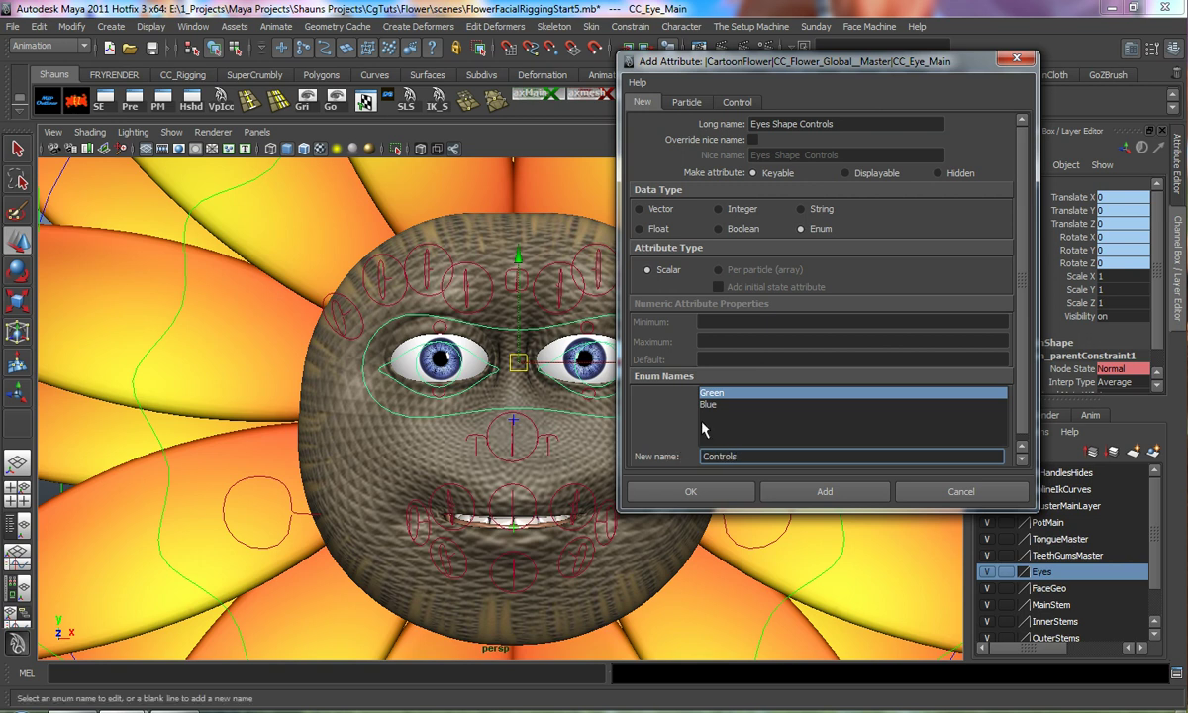
pyautogui.press('Return')
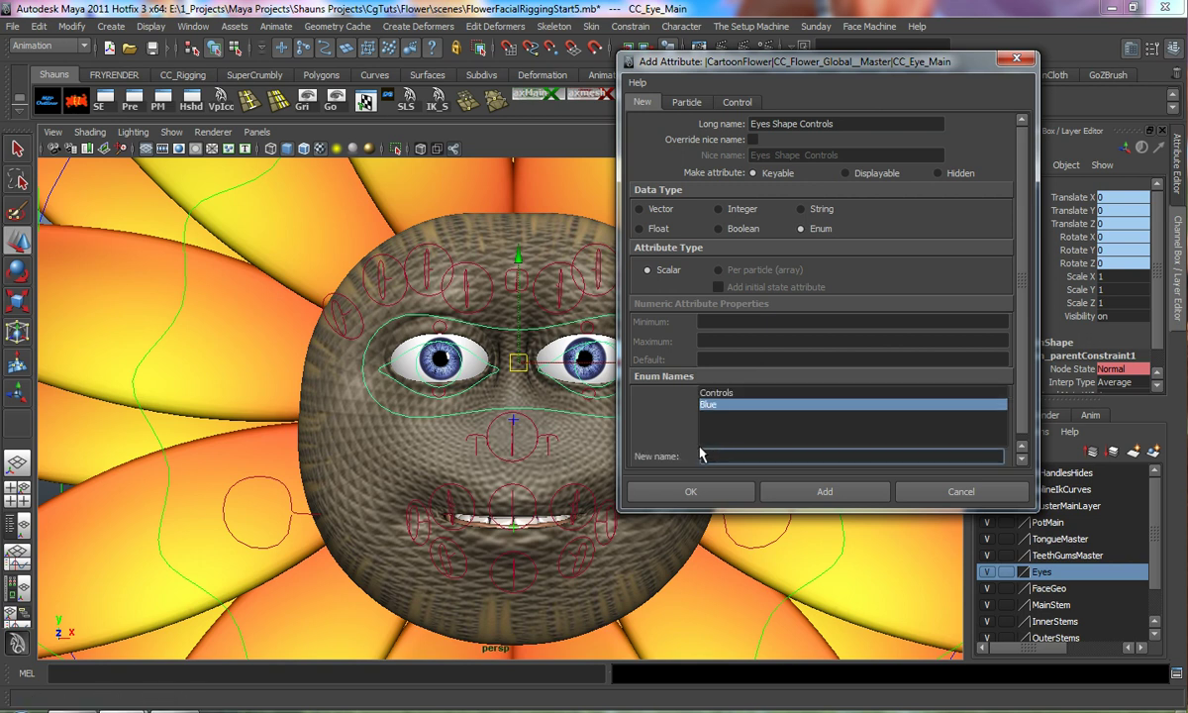
pyautogui.click(719, 393)
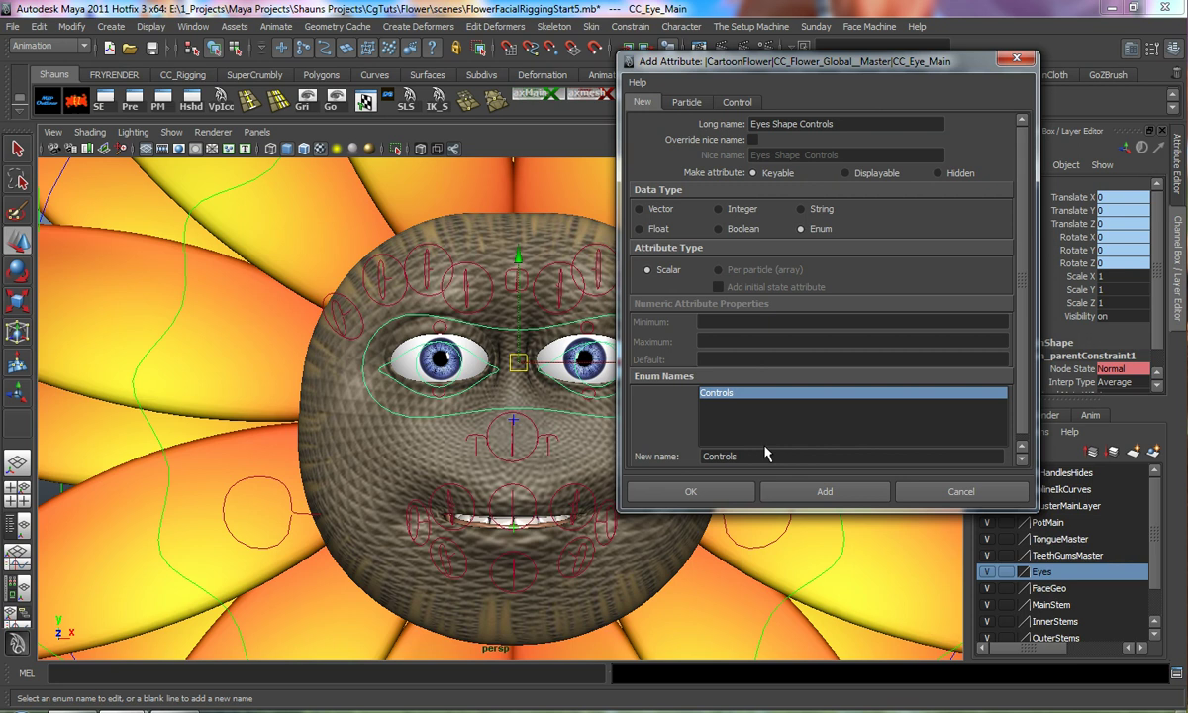
pyautogui.click(804, 500)
# Lock the Eyes Shape Controls attribute on the main eye control
pyautogui.moveTo(865, 63); pyautogui.dragTo(759, 79)
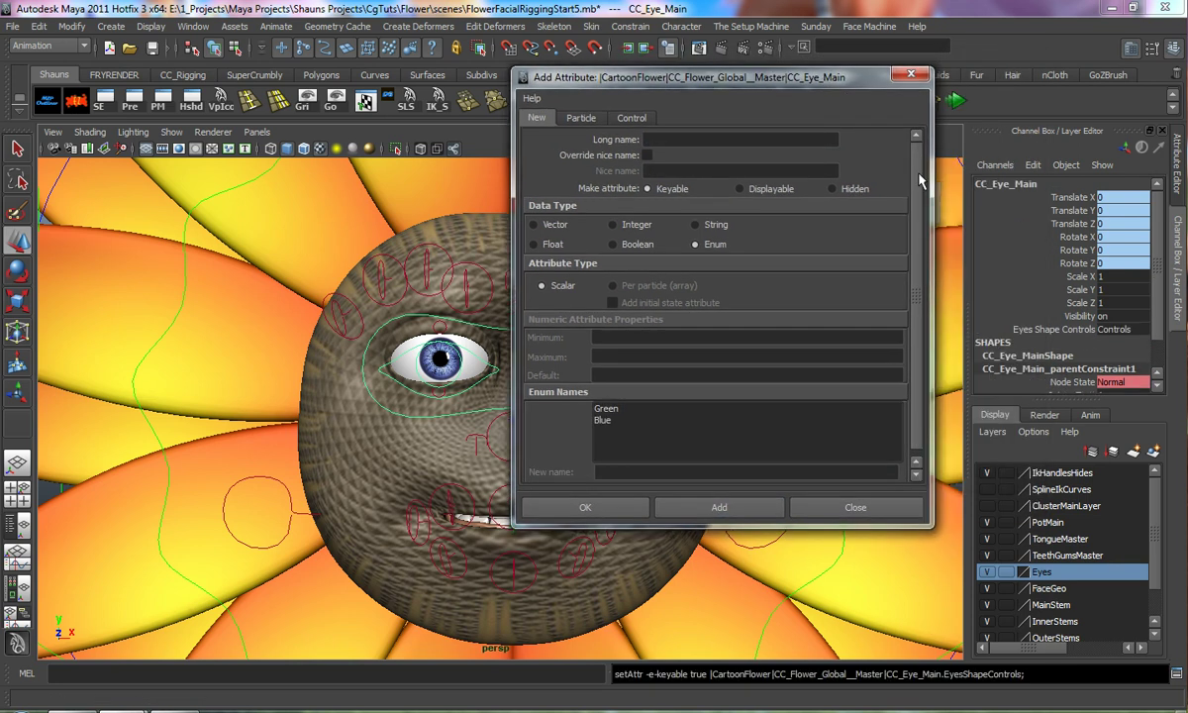
pyautogui.moveTo(1157, 283); pyautogui.dragTo(1158, 313)
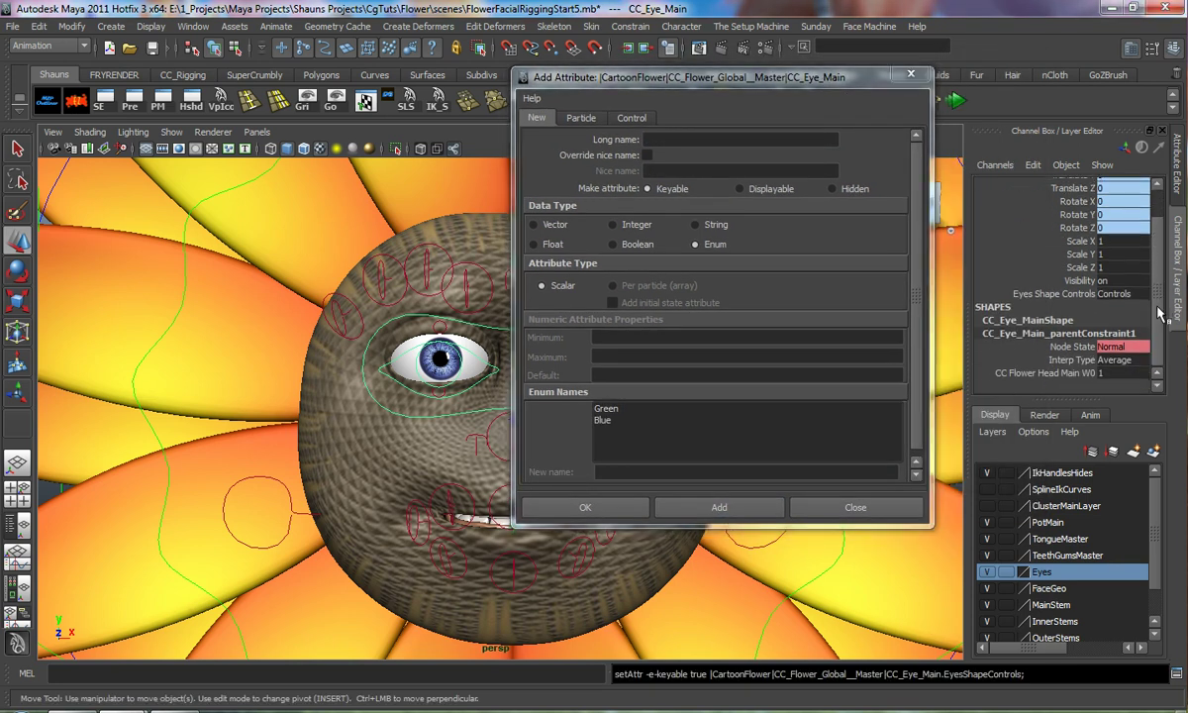
pyautogui.click(1076, 295)
pyautogui.rightClick(1074, 297)
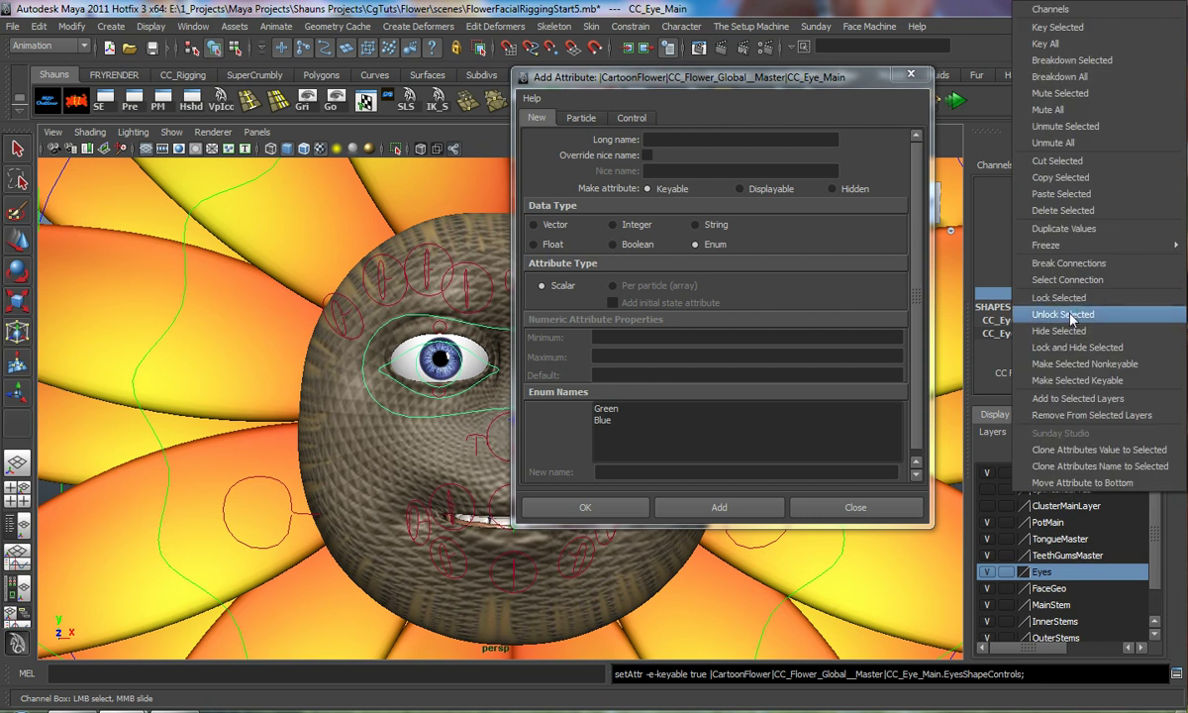
pyautogui.click(1069, 303)
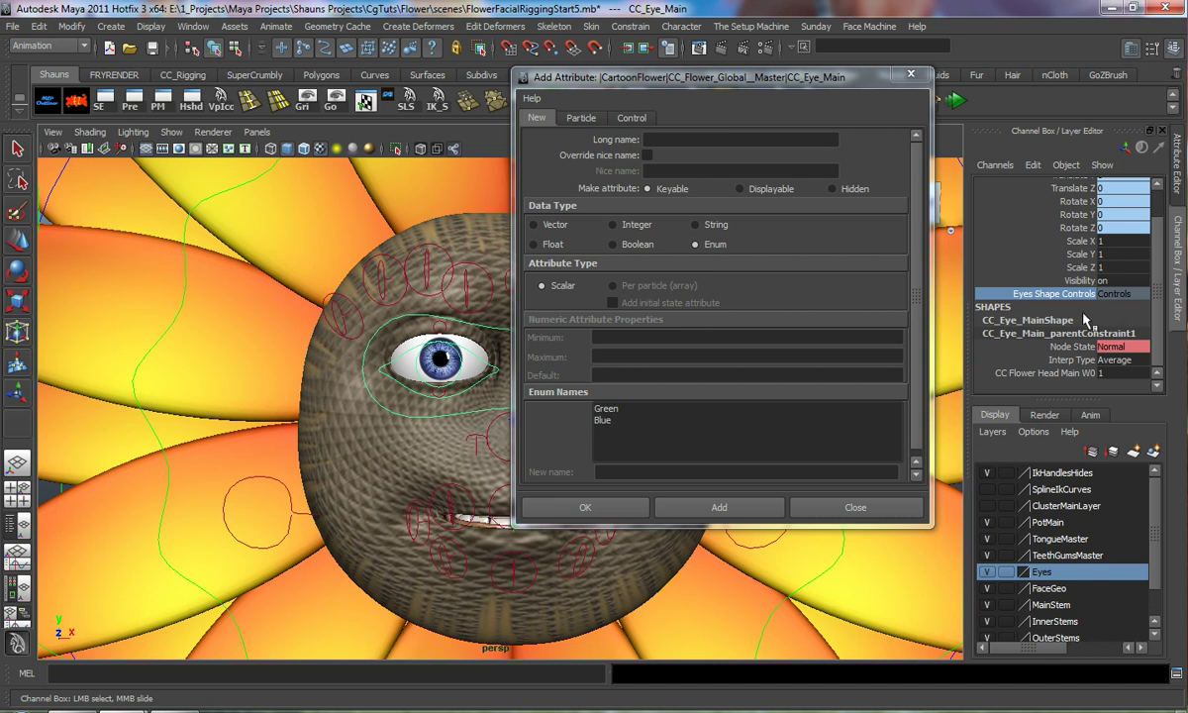
# Add a Float attribute named "L Eye Blink" with minimum 0, maximum 10 and default 0
pyautogui.click(534, 244)
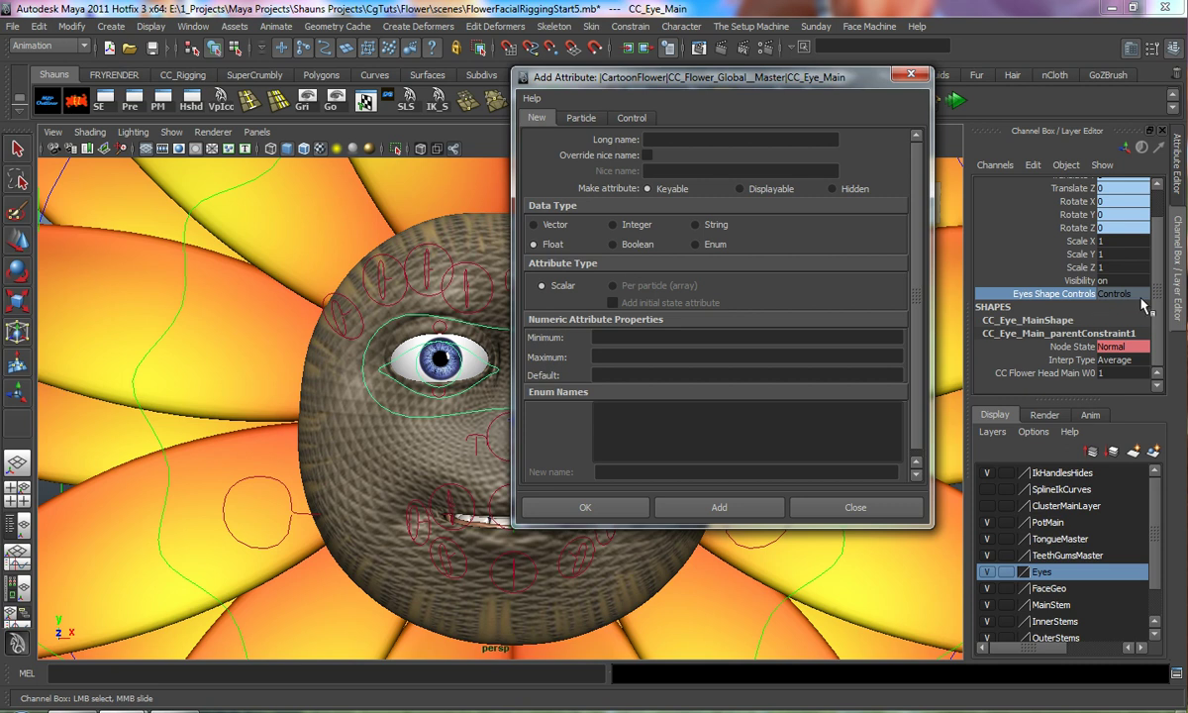
pyautogui.click(679, 140)
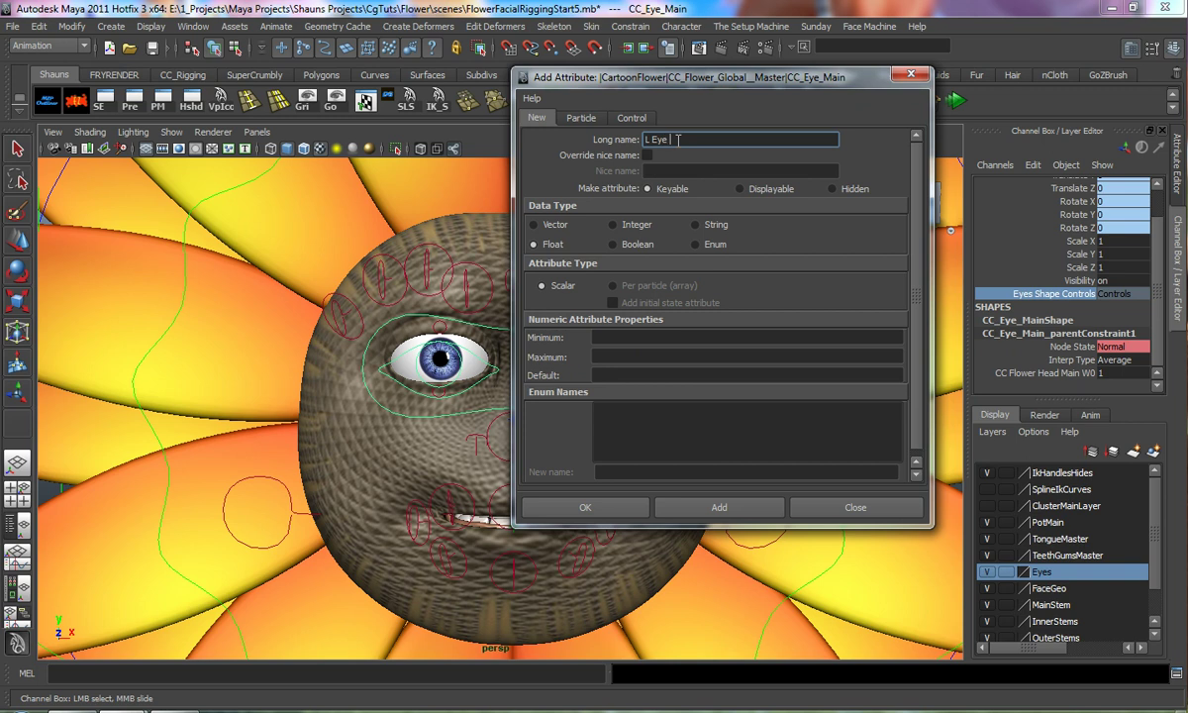
pyautogui.click(606, 337)
pyautogui.write('0')
pyautogui.press('Tab')
pyautogui.write('10')
pyautogui.click(597, 376)
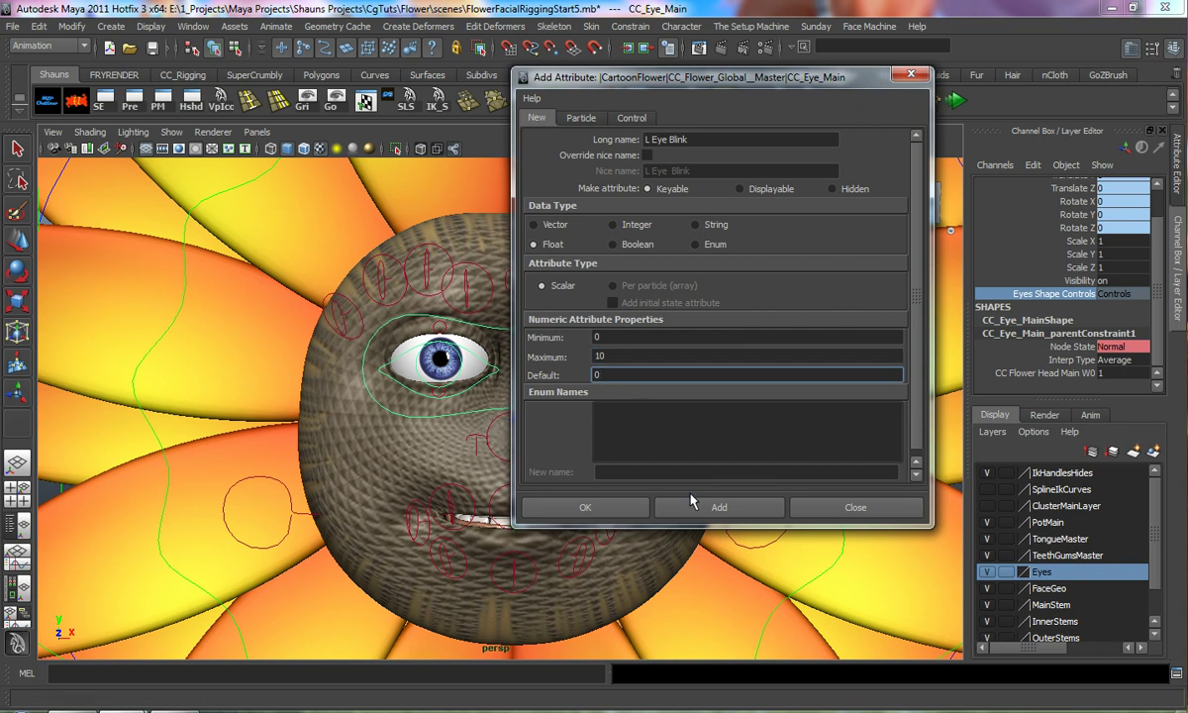
pyautogui.click(696, 506)
# Add a Float attribute named "R Eye Blink" with minimum 0, maximum 10 and default 0
pyautogui.click(668, 142)
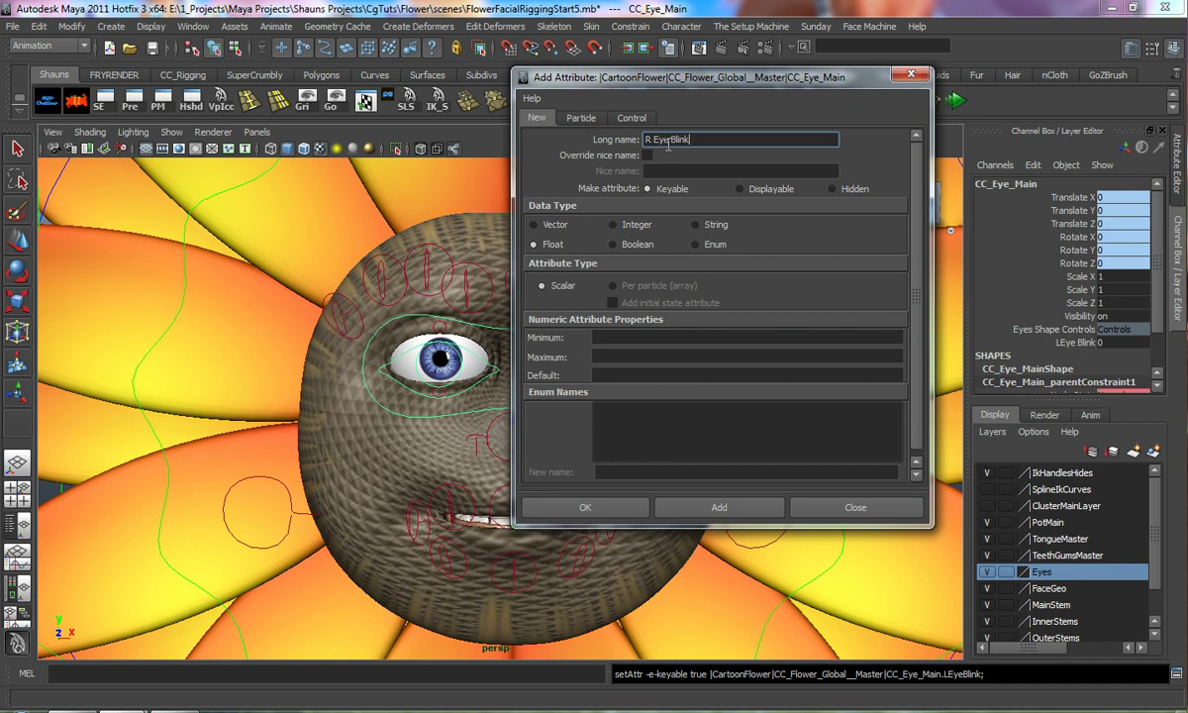
pyautogui.click(604, 337)
pyautogui.write('0')
pyautogui.click(608, 358)
pyautogui.write('10')
pyautogui.press('Tab')
pyautogui.write('0')
pyautogui.click(713, 507)
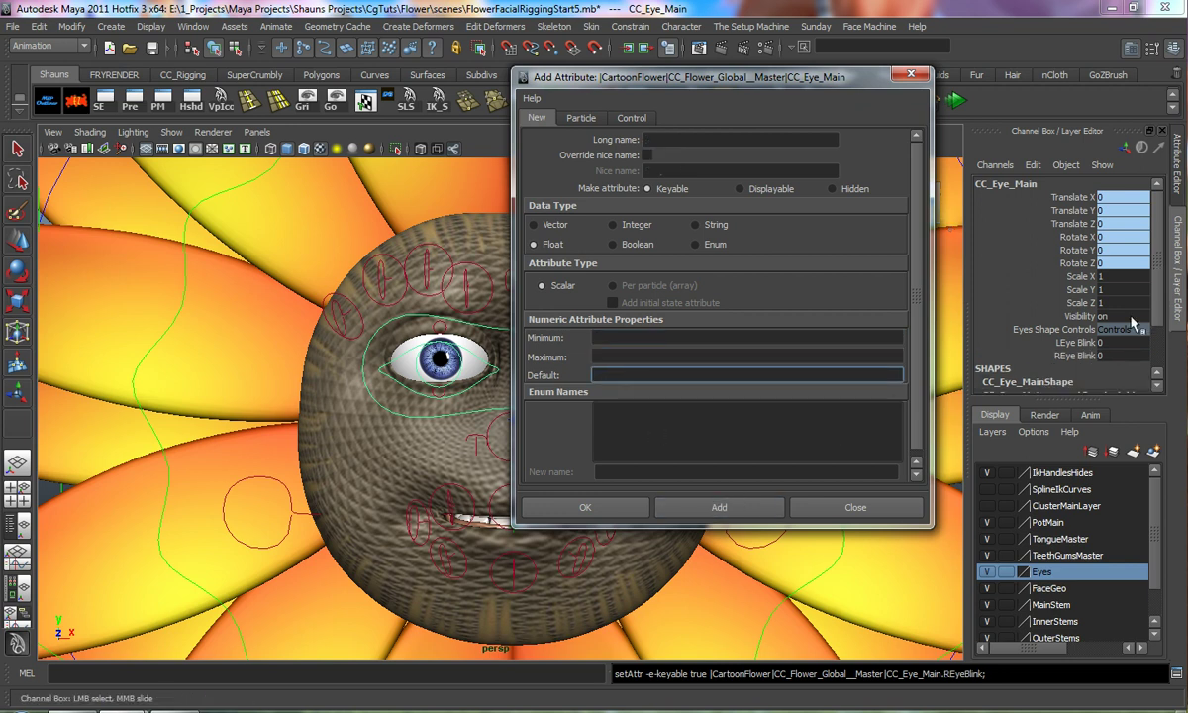
pyautogui.scroll(-3, 1160, 334)
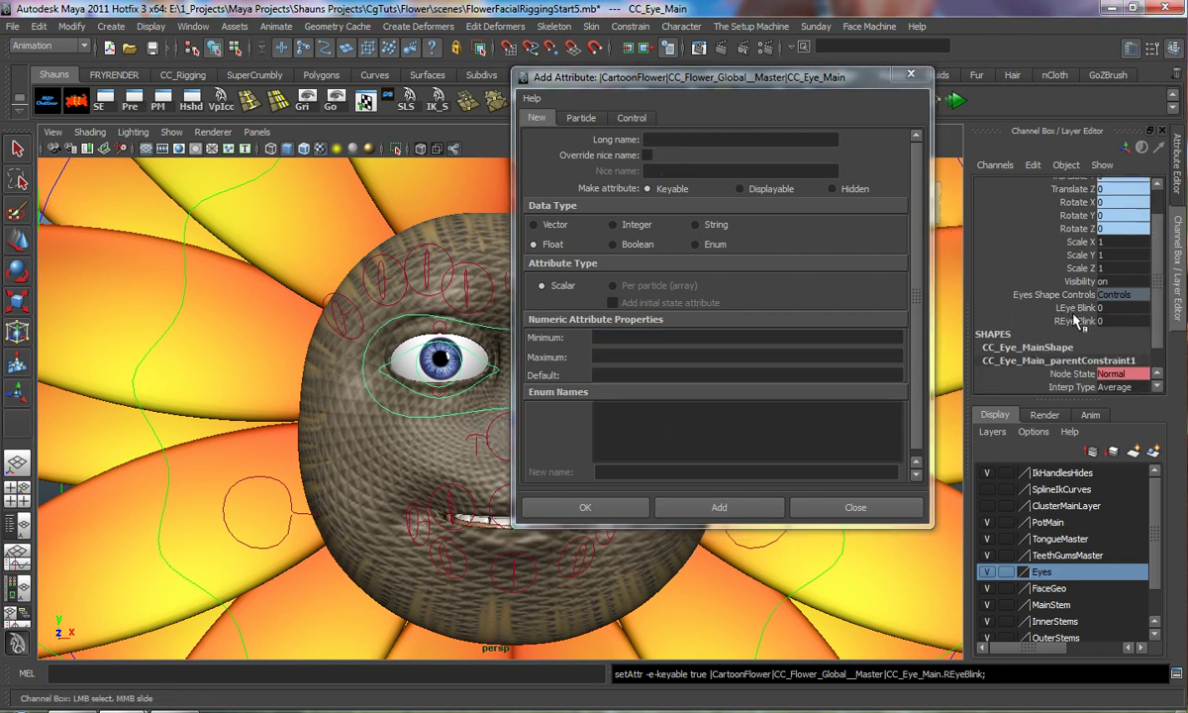
# Add a Float attribute named "Both Blink" with minimum 0, maximum 10 and default 0
pyautogui.click(676, 140)
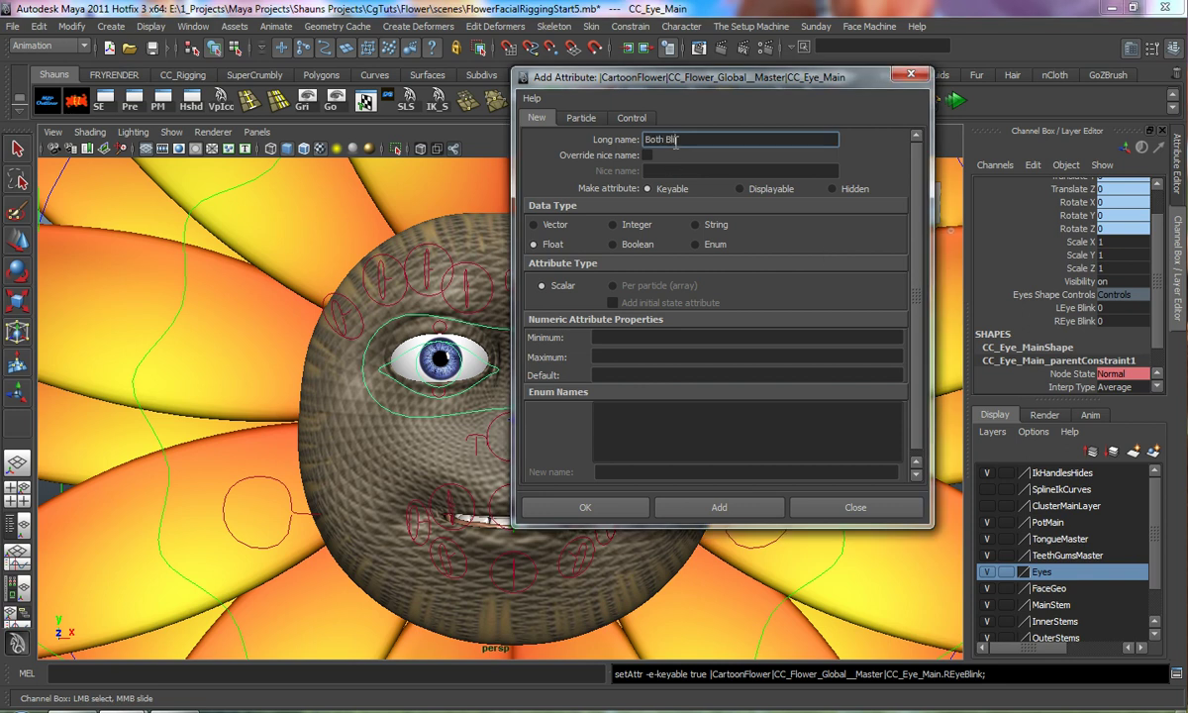
pyautogui.click(615, 338)
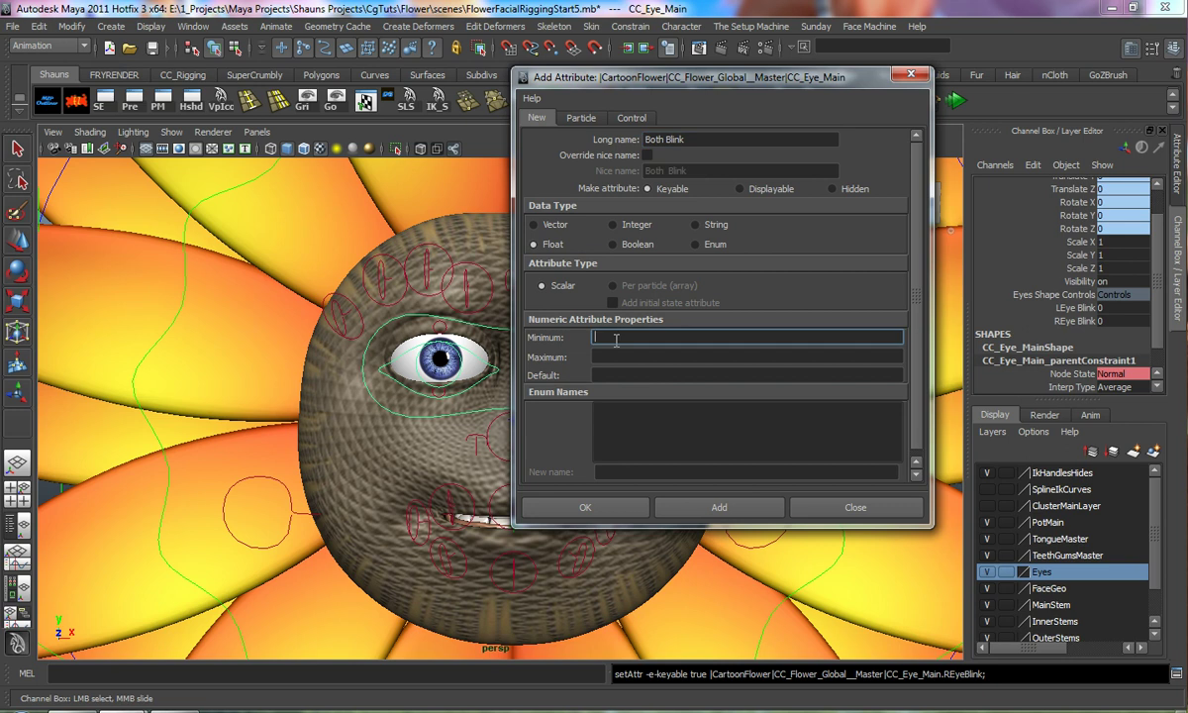
pyautogui.write('0')
pyautogui.click(613, 356)
pyautogui.write('10')
pyautogui.click(621, 375)
pyautogui.write('0')
pyautogui.click(718, 508)
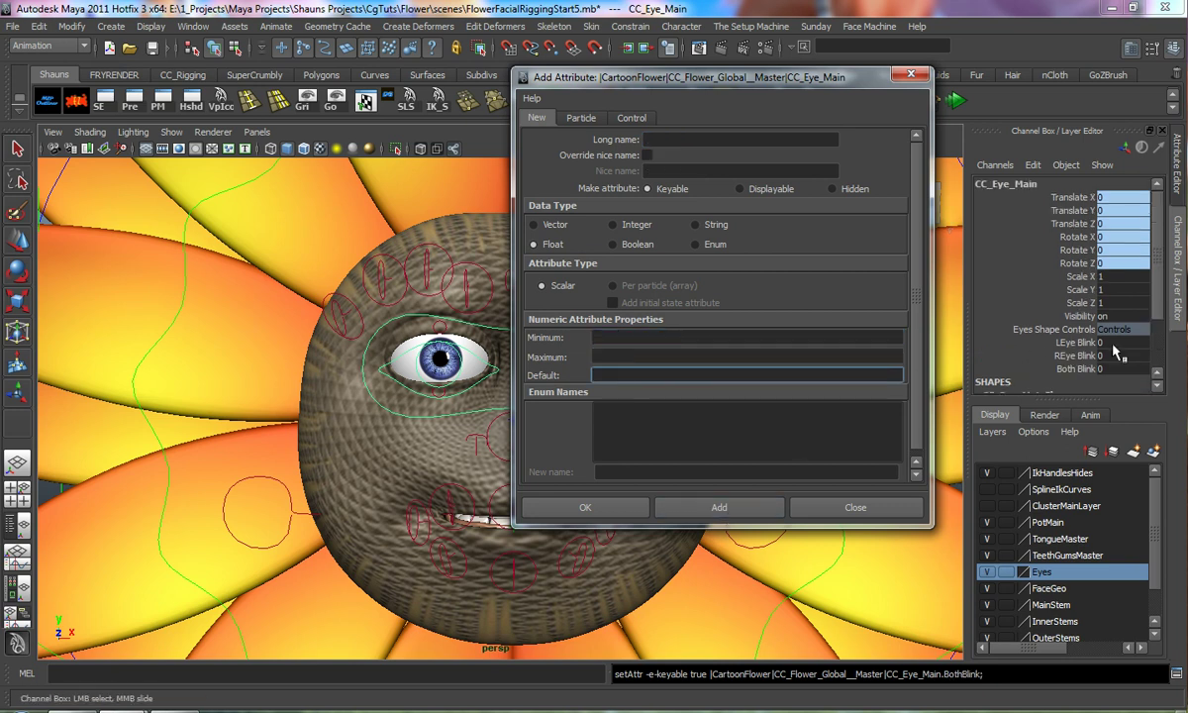
# Add an Enum attribute named "Eyes Wide Controls" to the main eye control, with "Controls" as its only enum name
pyautogui.click(1160, 315)
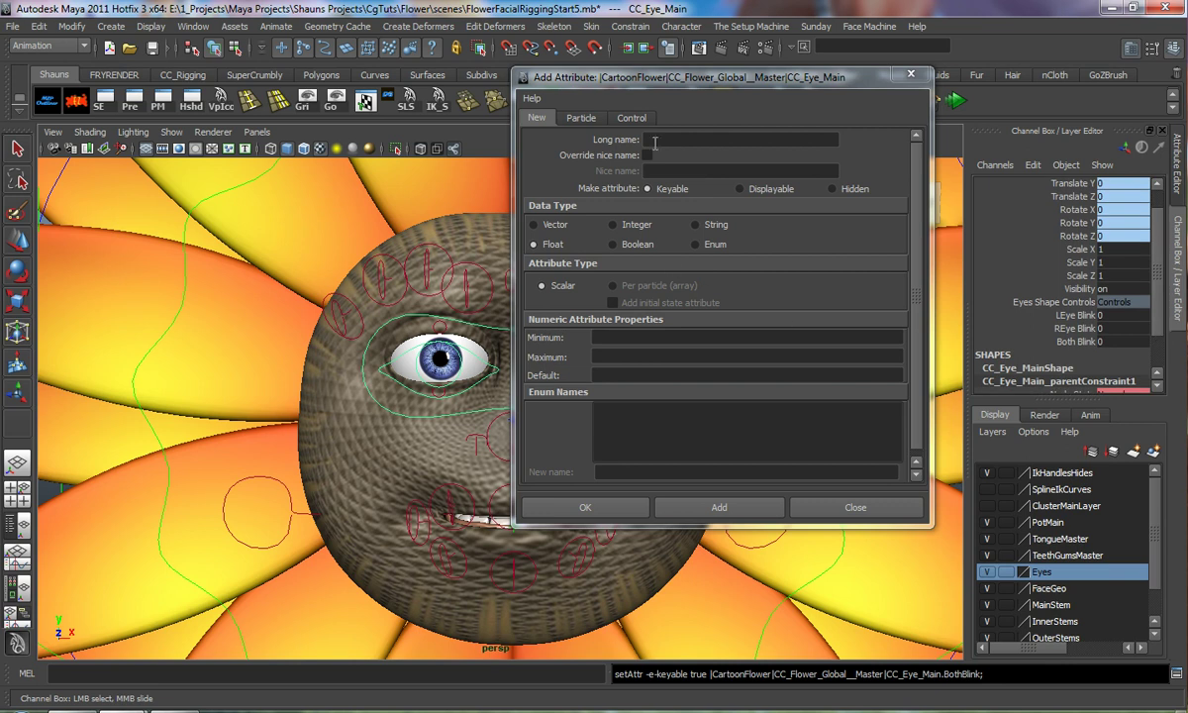
pyautogui.click(696, 244)
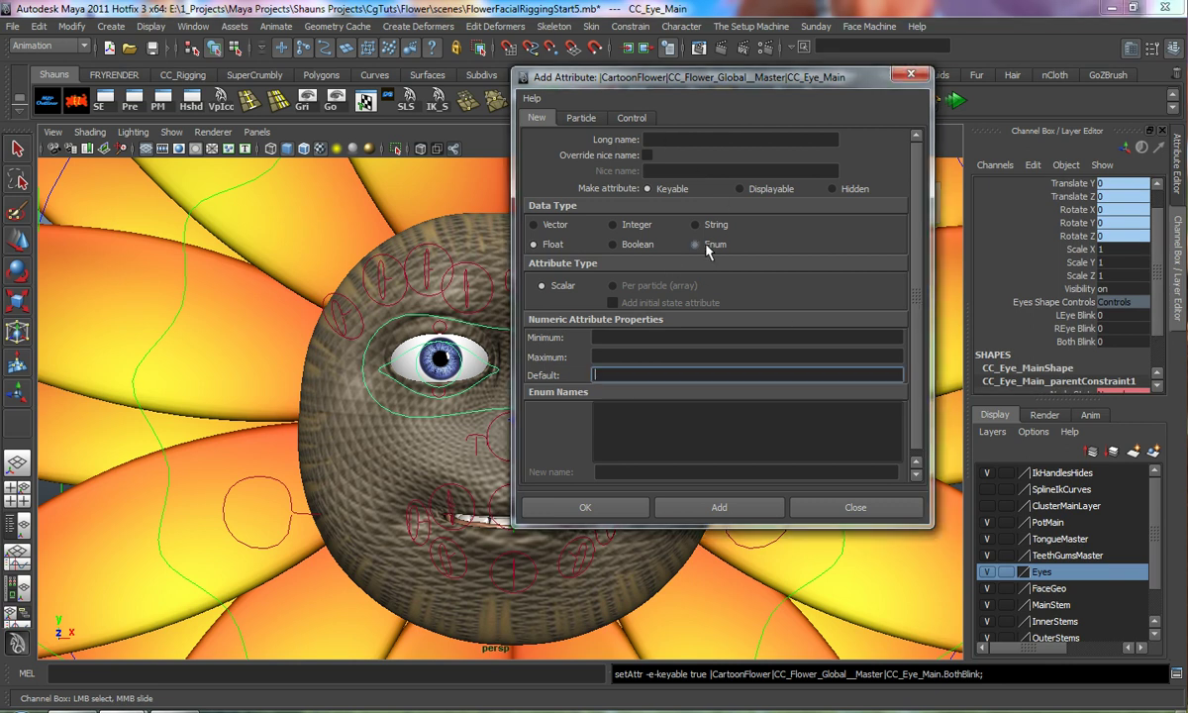
pyautogui.click(679, 141)
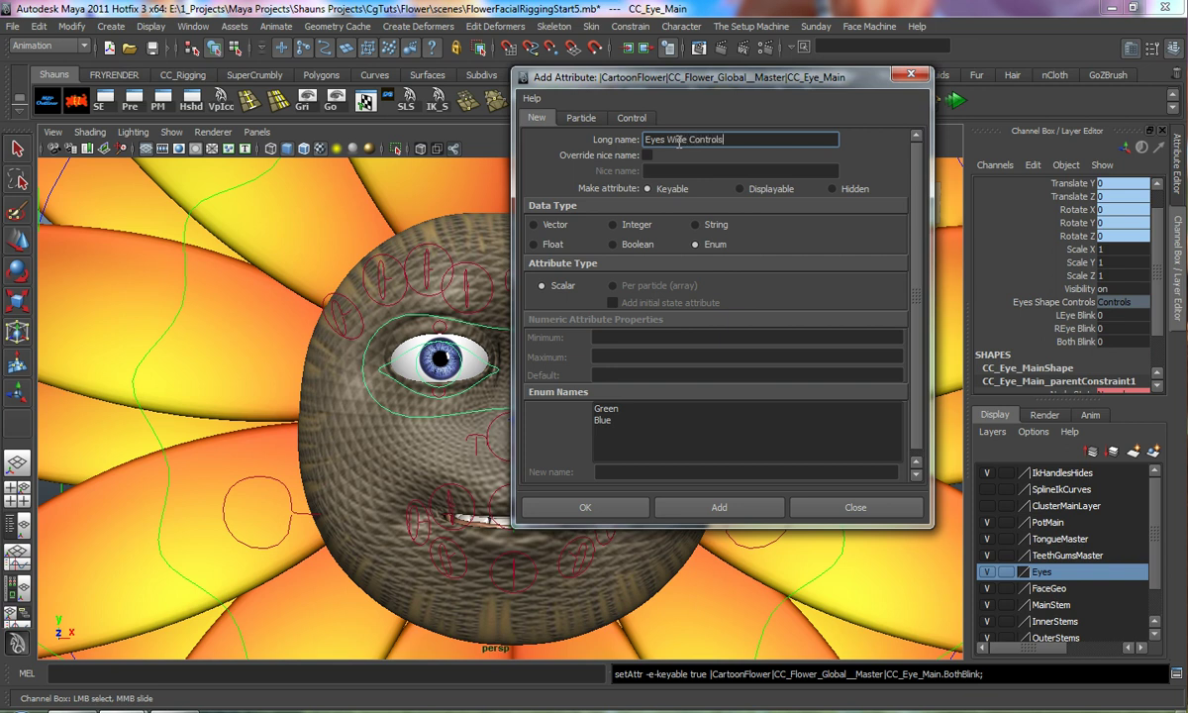
pyautogui.click(606, 408)
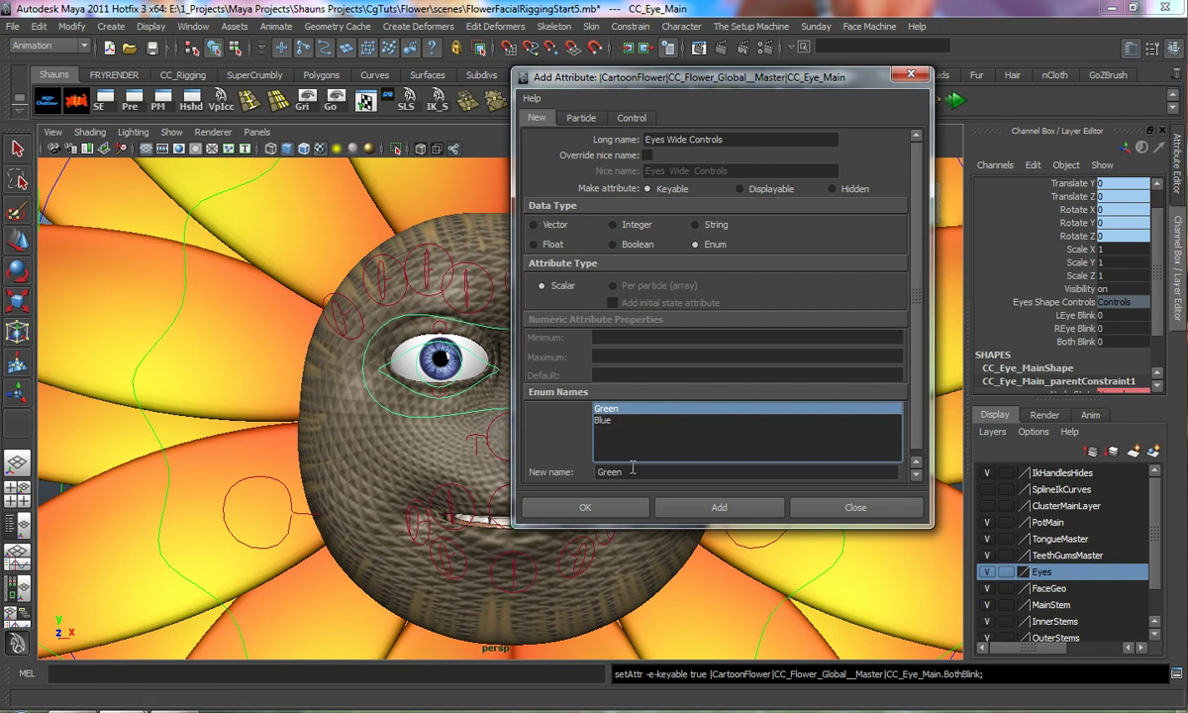
pyautogui.write('Co')
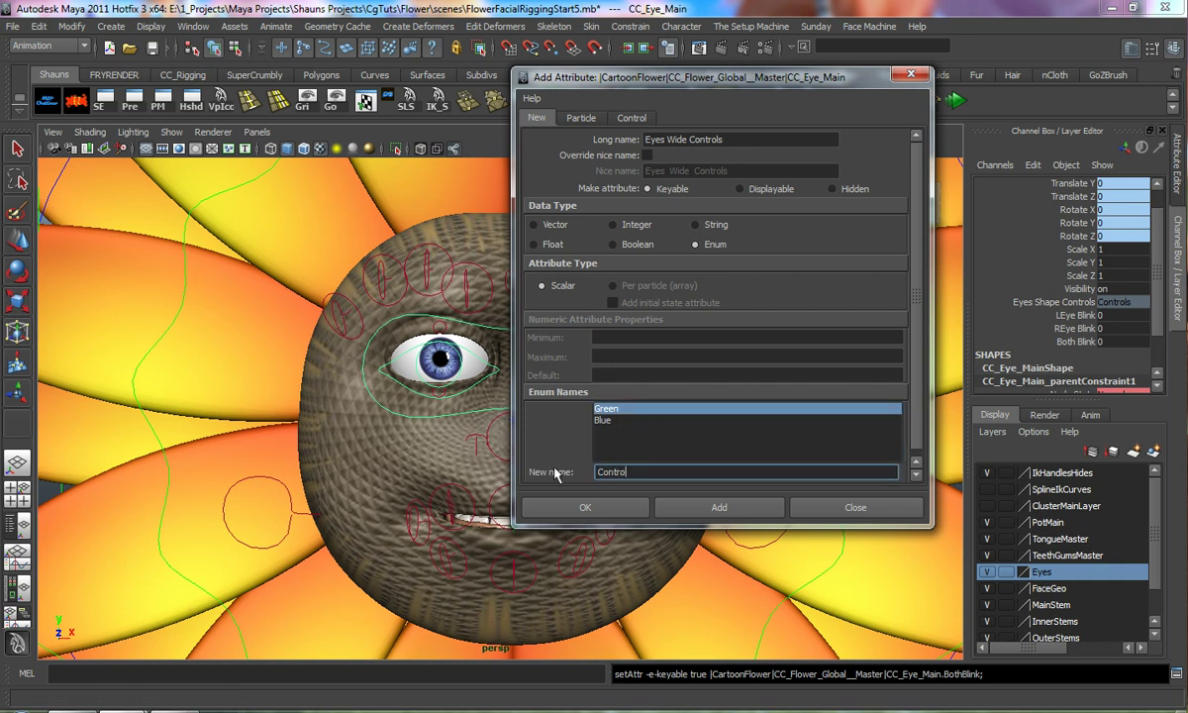
pyautogui.write('ntrols')
pyautogui.press('Return')
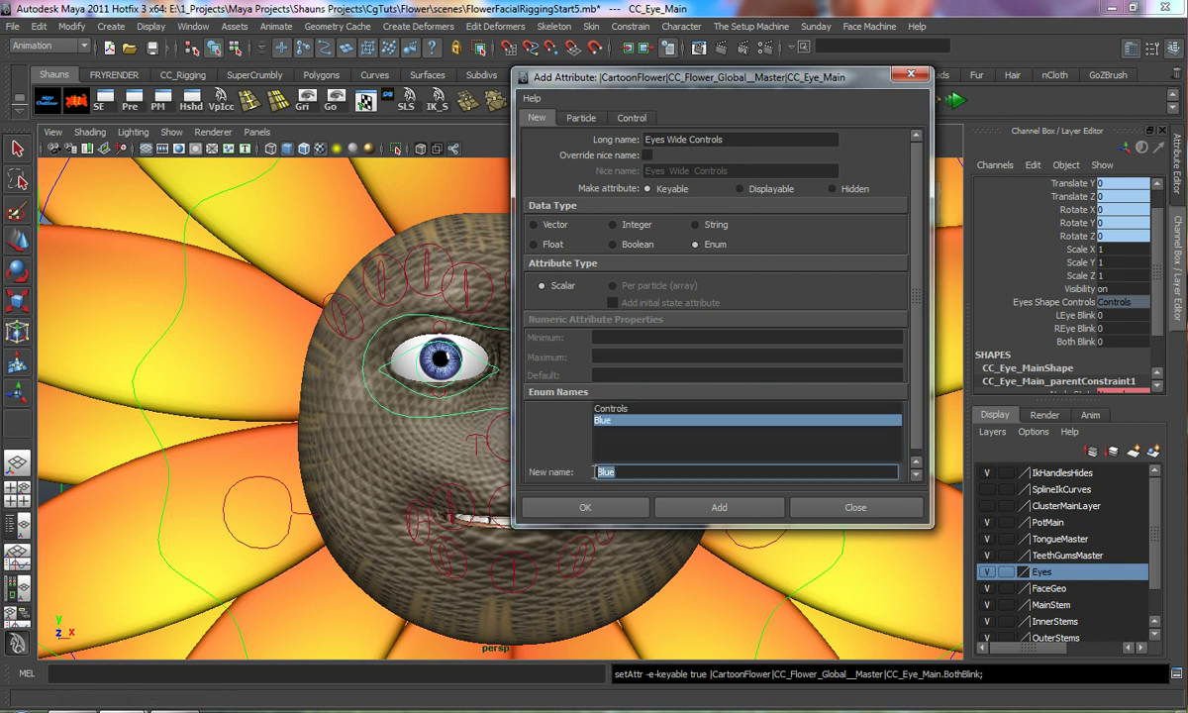
pyautogui.press('BackSpace')
pyautogui.click(607, 409)
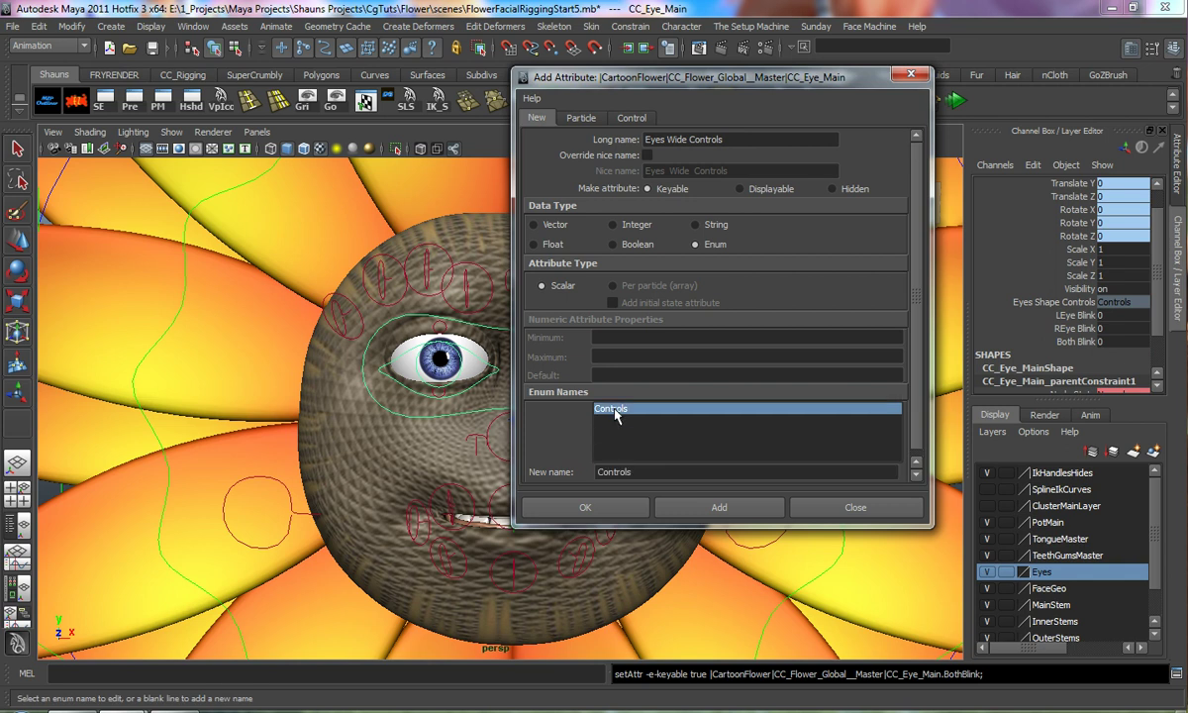
pyautogui.click(715, 506)
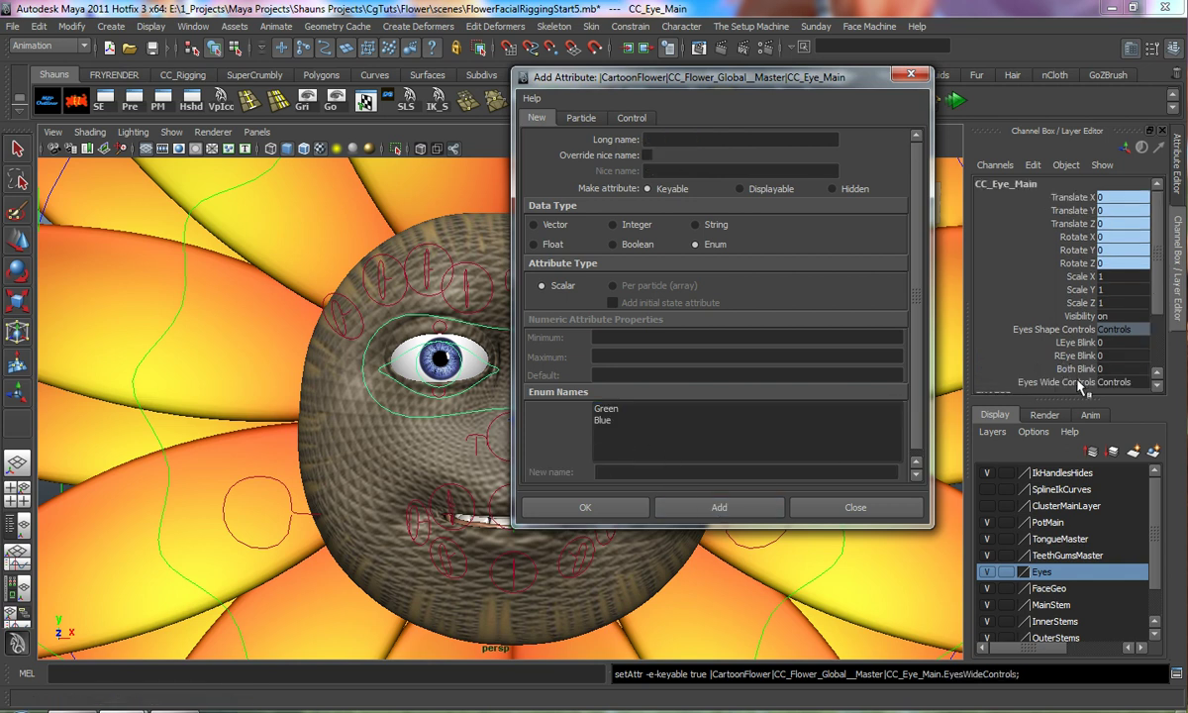
# Lock the Eyes Wide Controls attribute on the main eye control
pyautogui.click(1077, 383)
pyautogui.rightClick(1079, 382)
pyautogui.click(1057, 297)
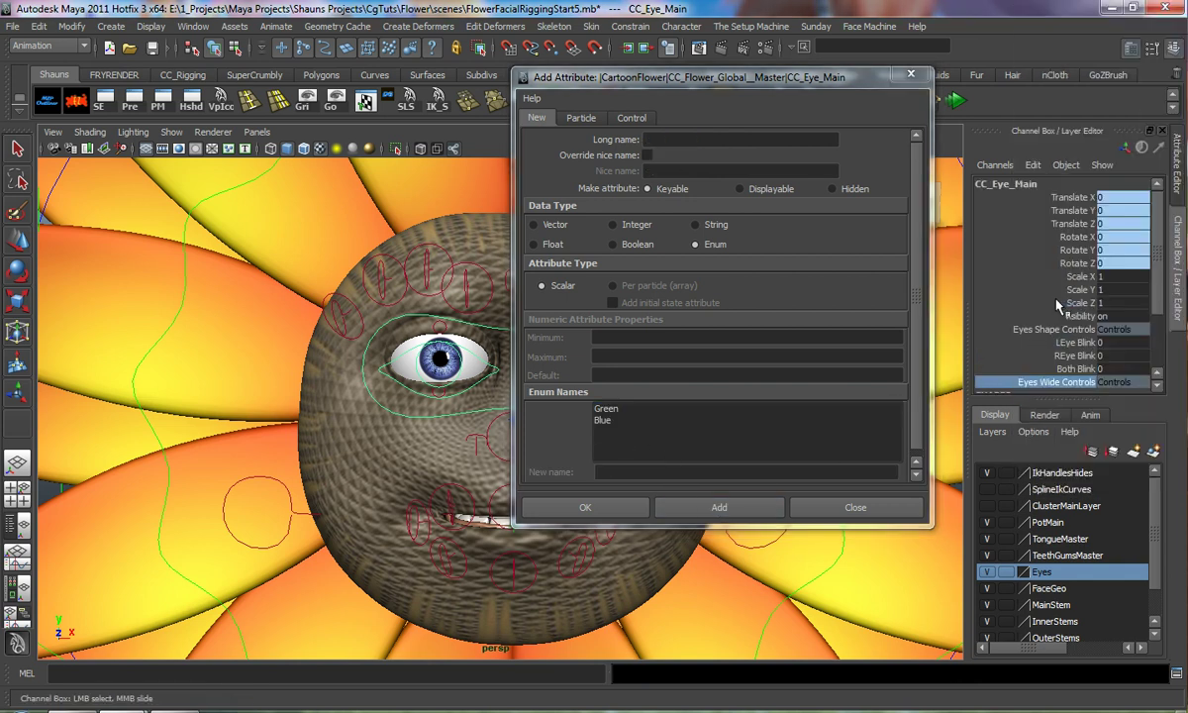
# Add a Float attribute named "L Eye Wide" with minimum 0, maximum 10 and default 0
pyautogui.scroll(-1, 1076, 317)
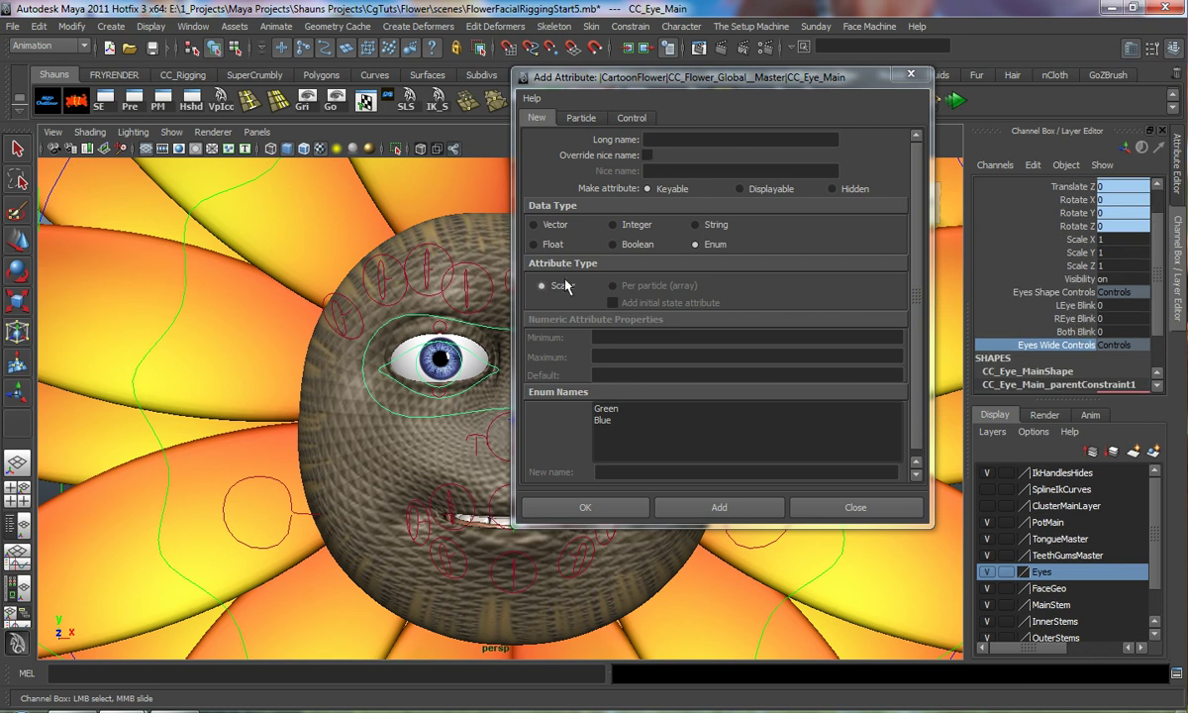
pyautogui.click(550, 245)
pyautogui.click(678, 139)
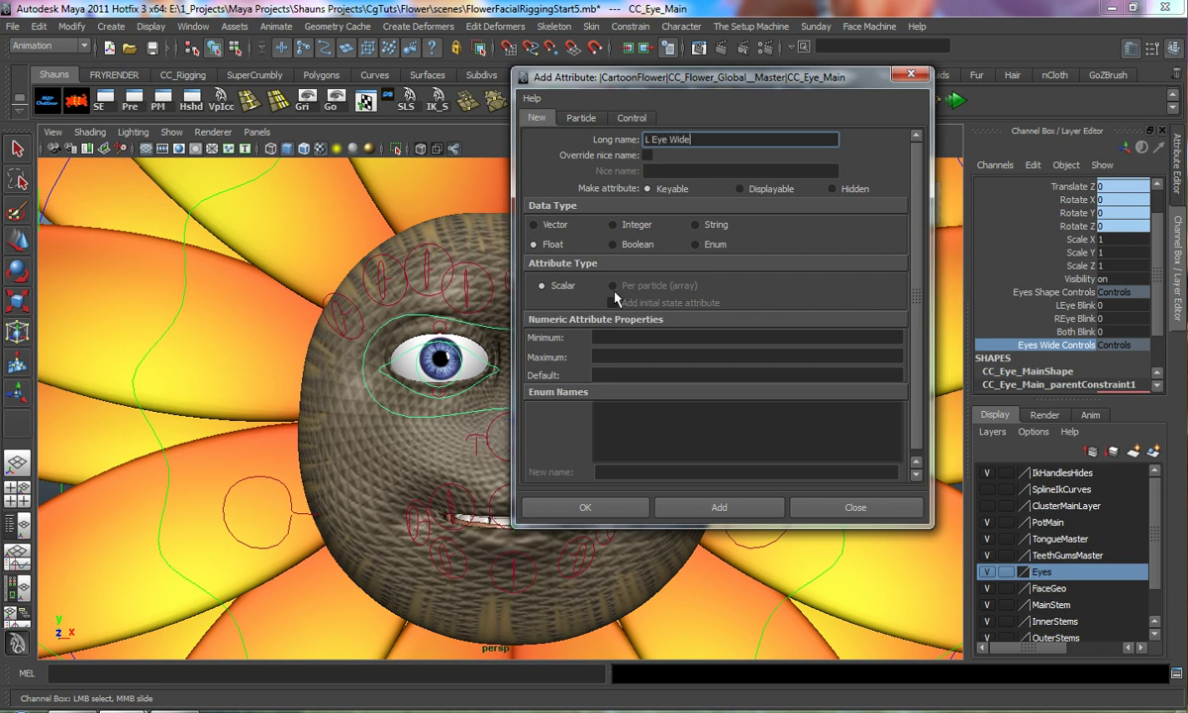
pyautogui.click(613, 334)
pyautogui.click(613, 357)
pyautogui.write('10')
pyautogui.press('Tab')
pyautogui.write('0')
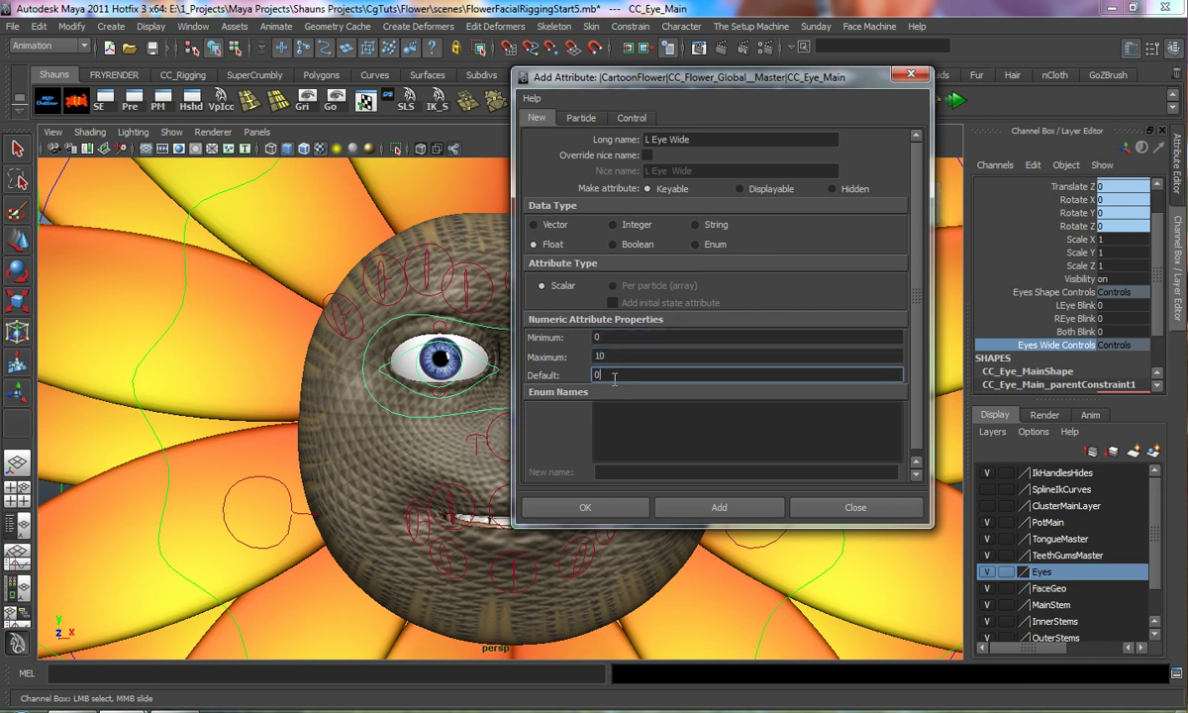
pyautogui.click(698, 509)
# Add a Float attribute named "R Eye Wide" with minimum 0, maximum 10 and default 0, and finish adding attributes
pyautogui.click(659, 140)
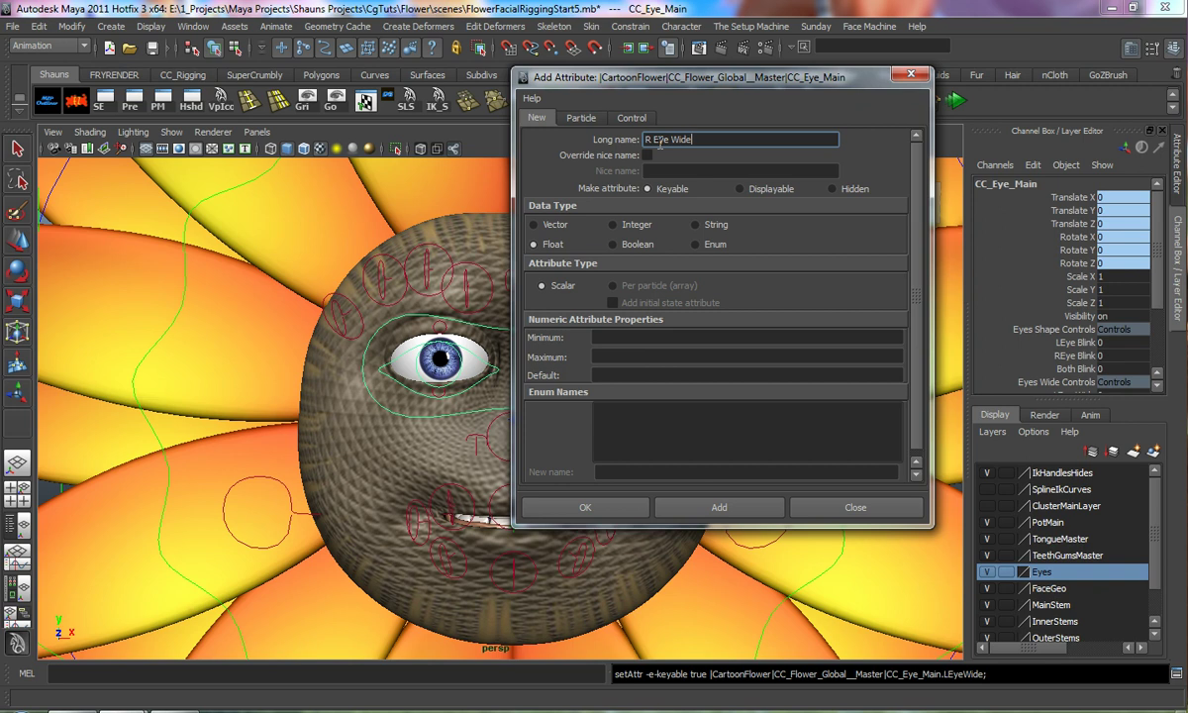
pyautogui.click(652, 336)
pyautogui.write('0')
pyautogui.press('Tab')
pyautogui.write('10')
pyautogui.click(713, 506)
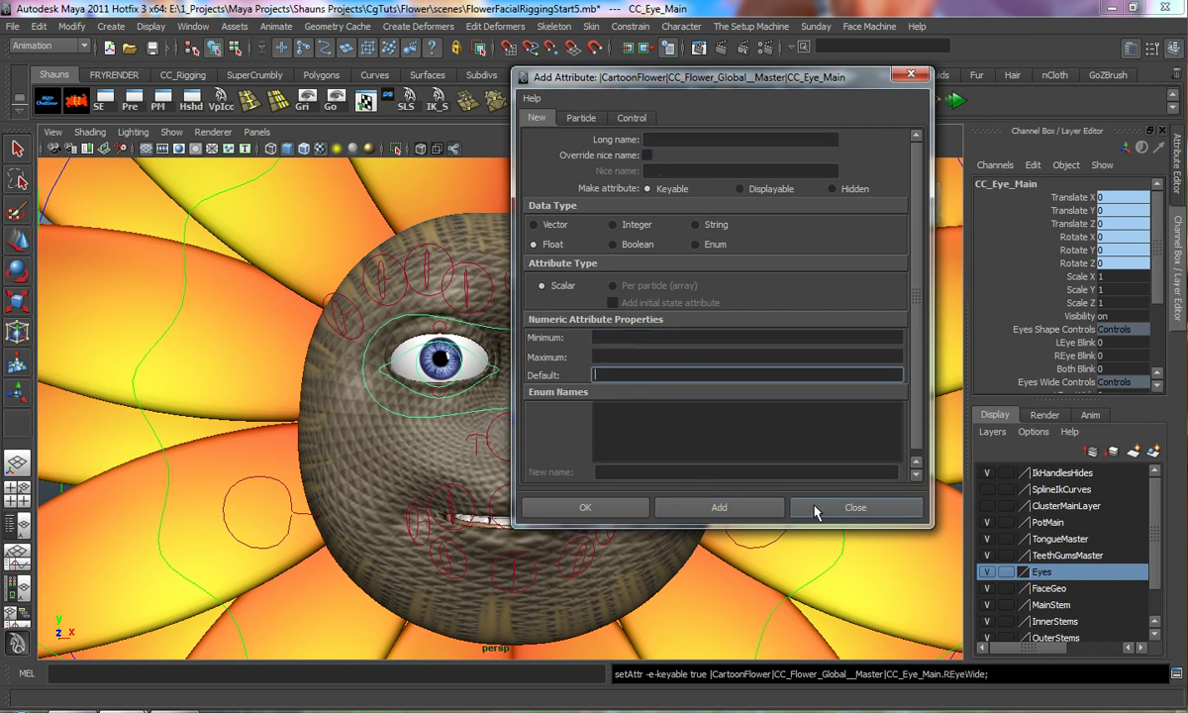
pyautogui.click(820, 508)
# Examine the main eye control's new blink and wide attributes and the lid controls around the flower's eyes
pyautogui.scroll(-3, 1057, 364)
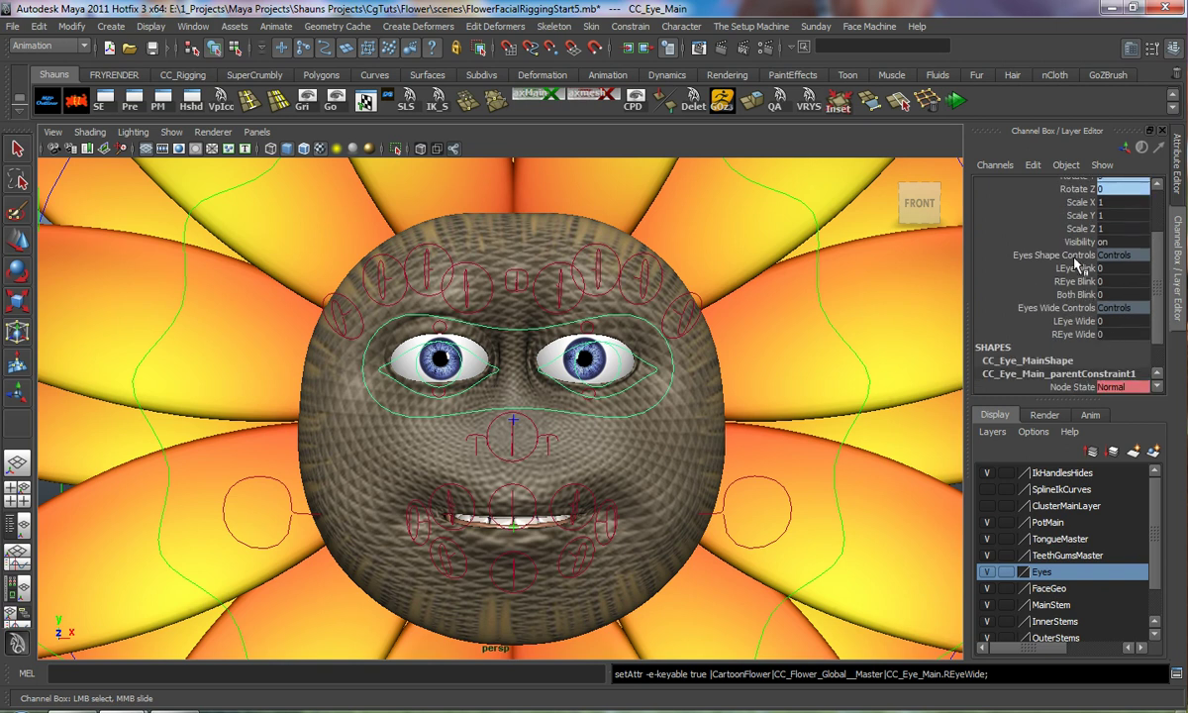
pyautogui.scroll(-2, 1141, 279)
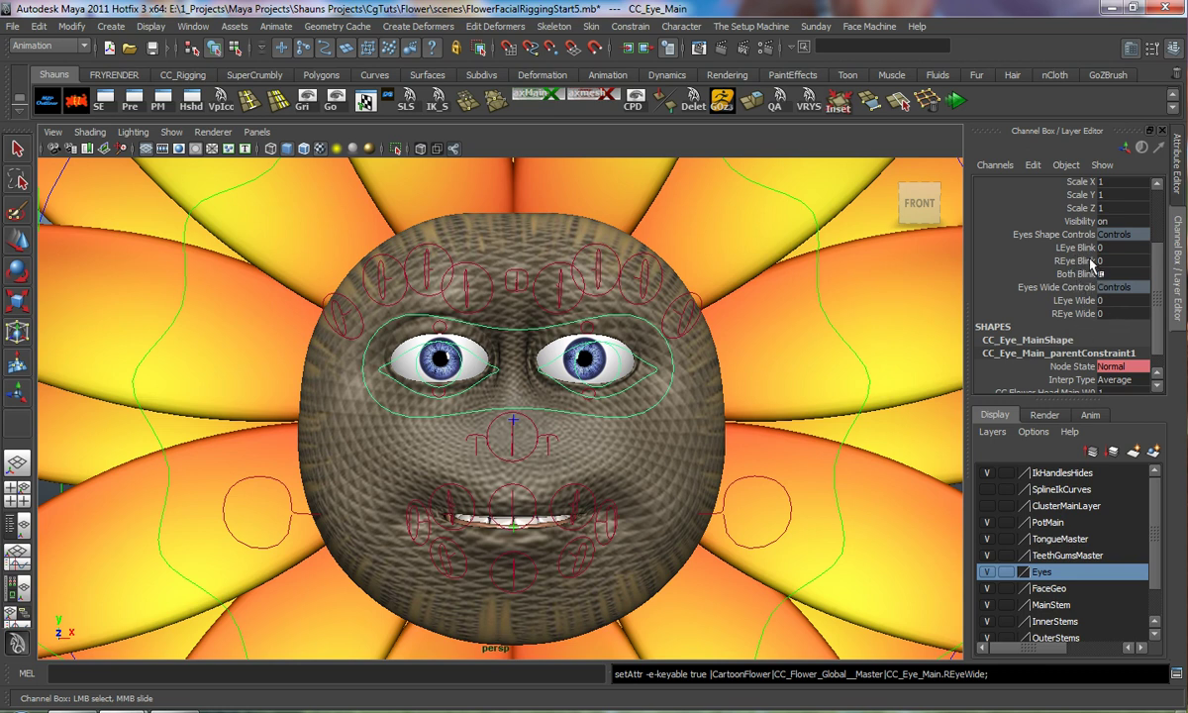
pyautogui.keyDown('alt'); pyautogui.moveTo(518, 388); pyautogui.dragTo(485, 416); pyautogui.keyUp('alt')
pyautogui.scroll(-4, 543, 396)
pyautogui.click(79, 293)
pyautogui.keyDown('alt'); pyautogui.moveTo(183, 339); pyautogui.dragTo(237, 356); pyautogui.keyUp('alt')
pyautogui.scroll(2, 399, 383)
pyautogui.scroll(4, 399, 383)
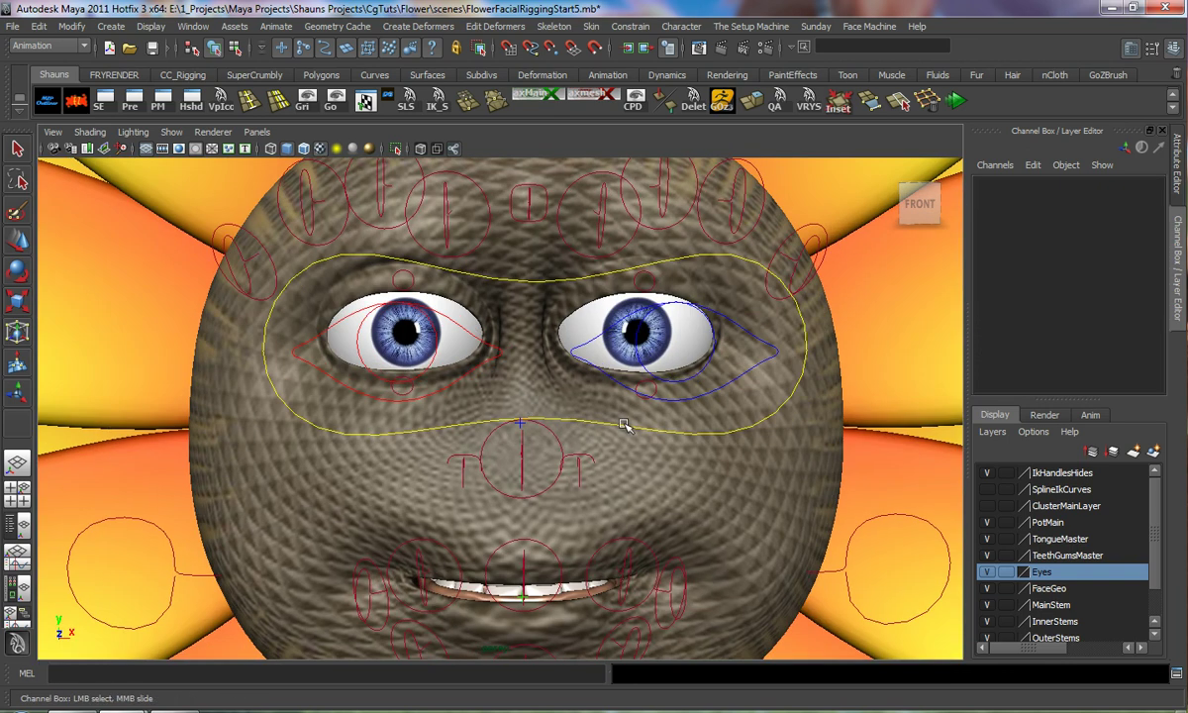
pyautogui.keyDown('alt'); pyautogui.moveTo(602, 407); pyautogui.dragTo(609, 446, button='middle'); pyautogui.keyUp('alt')
pyautogui.scroll(4, 584, 447)
pyautogui.moveTo(570, 449)
pyautogui.keyDown('alt'); pyautogui.mouseDown()
pyautogui.moveTo(485, 446)
pyautogui.moveTo(578, 443)
pyautogui.mouseUp(); pyautogui.keyUp('alt')
pyautogui.scroll(-4, 579, 445)
pyautogui.scroll(3, 522, 396)
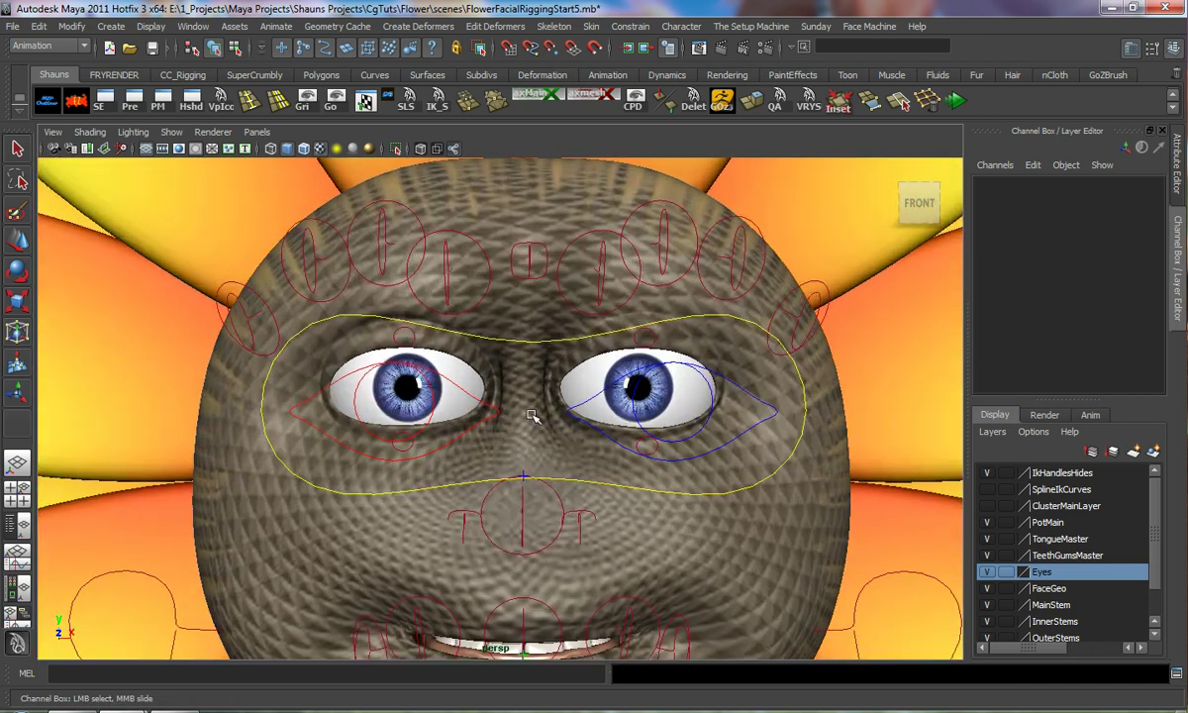
pyautogui.keyDown('alt'); pyautogui.moveTo(506, 413); pyautogui.dragTo(472, 413, button='middle'); pyautogui.keyUp('alt')
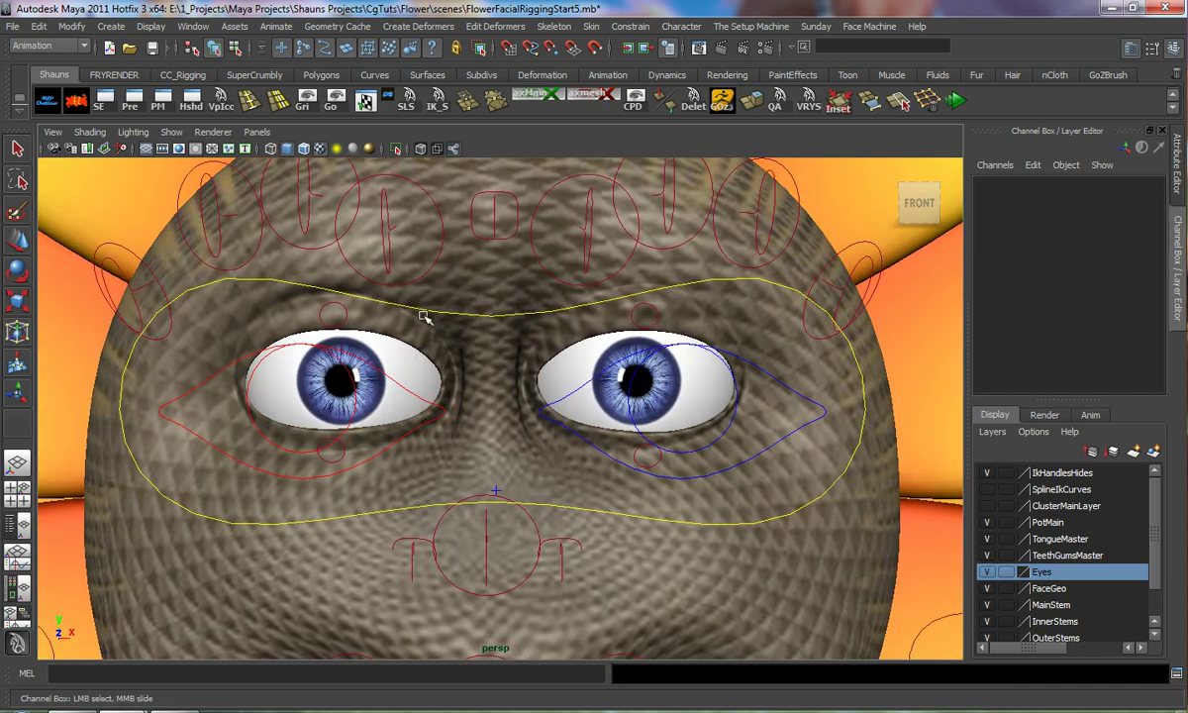
# Open Set Driven Key for the main eye control CC_Eye_Main and load that control as the driver
pyautogui.click(600, 508)
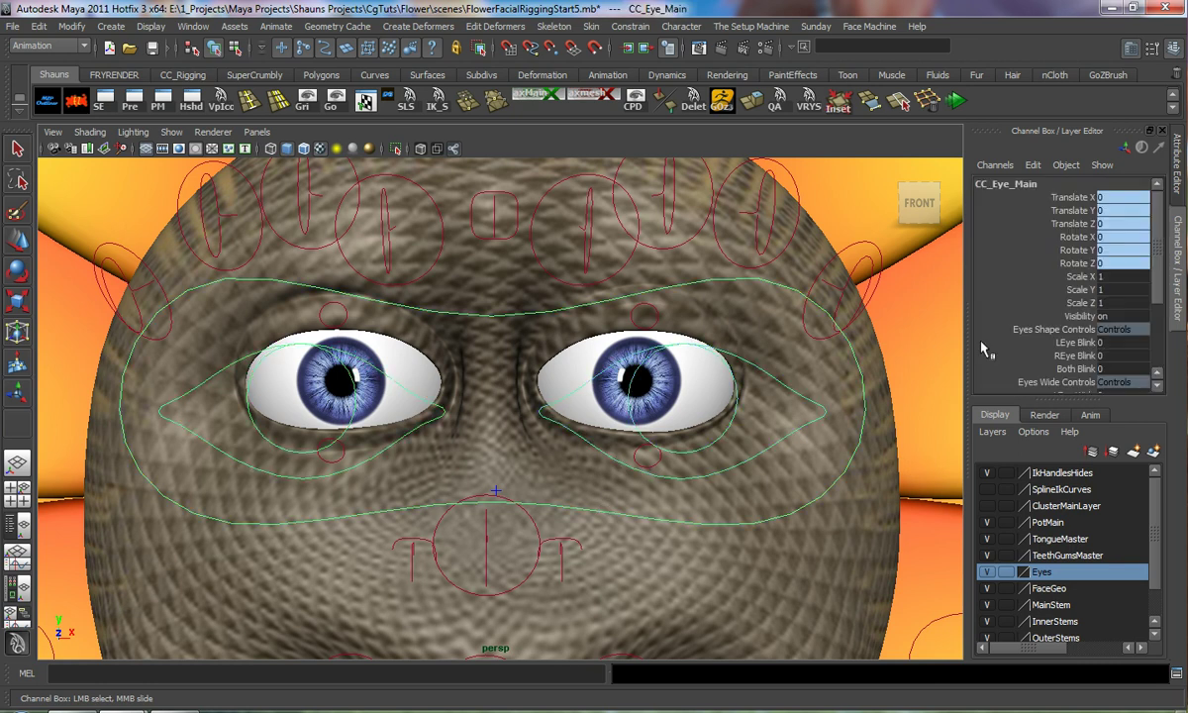
pyautogui.scroll(-2, 985, 348)
pyautogui.click(277, 27)
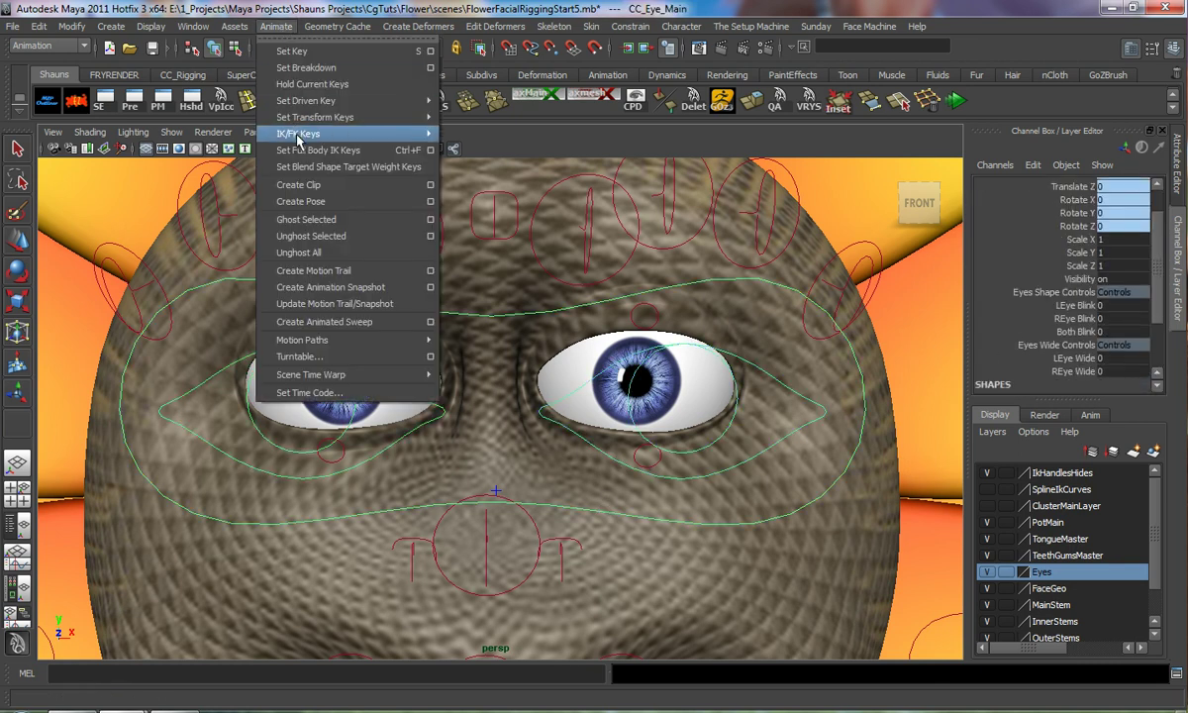
pyautogui.moveTo(297, 100)
pyautogui.click(456, 102)
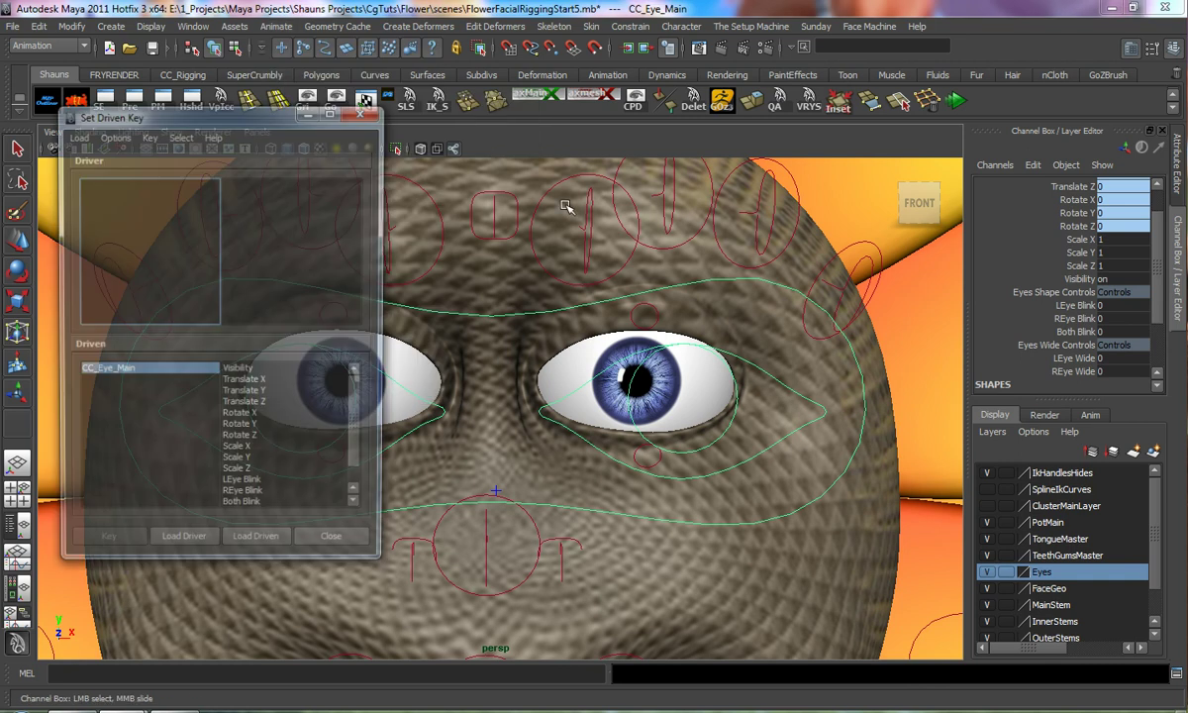
pyautogui.scroll(2, 1072, 322)
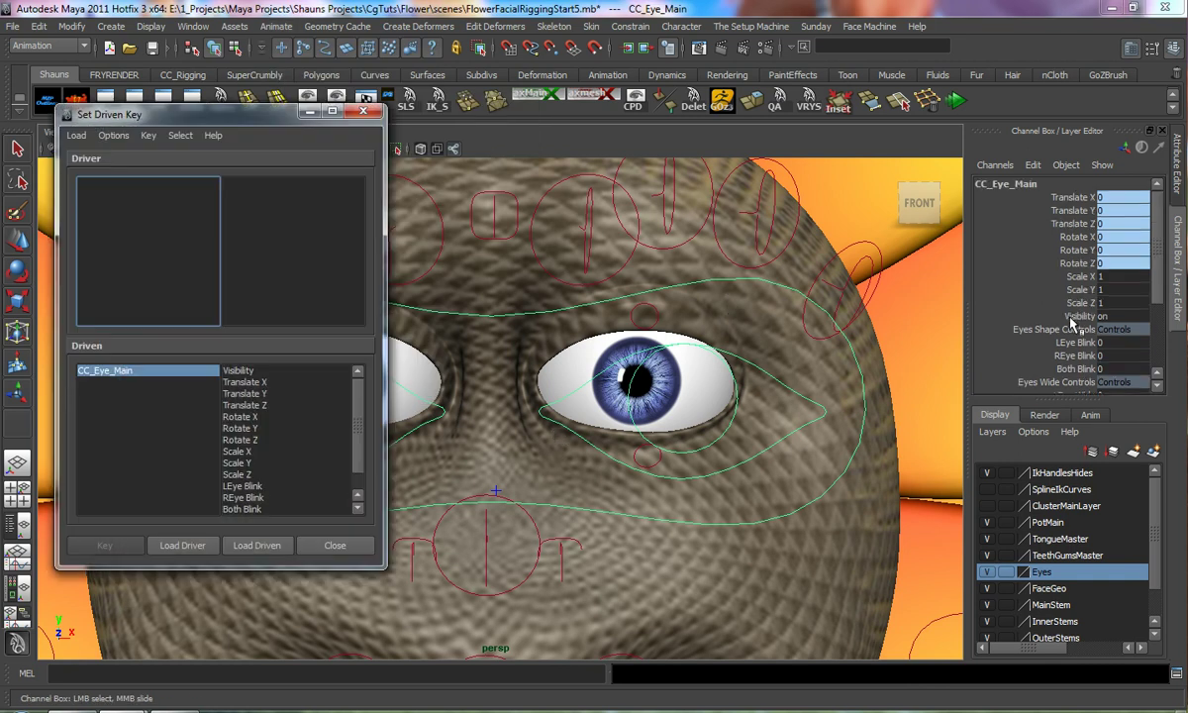
pyautogui.click(182, 545)
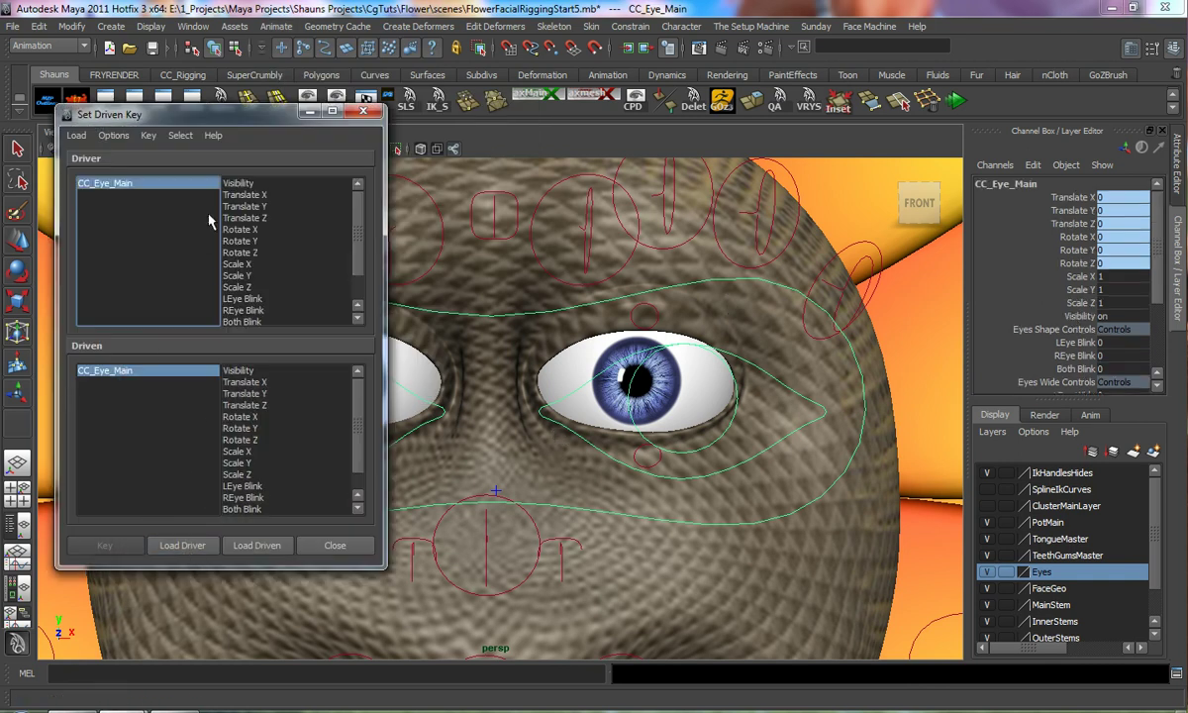
# Load the L_upperLid_FC control as driven and key its Translate X, Y and Z to L Eye Blink at 0
pyautogui.click(639, 320)
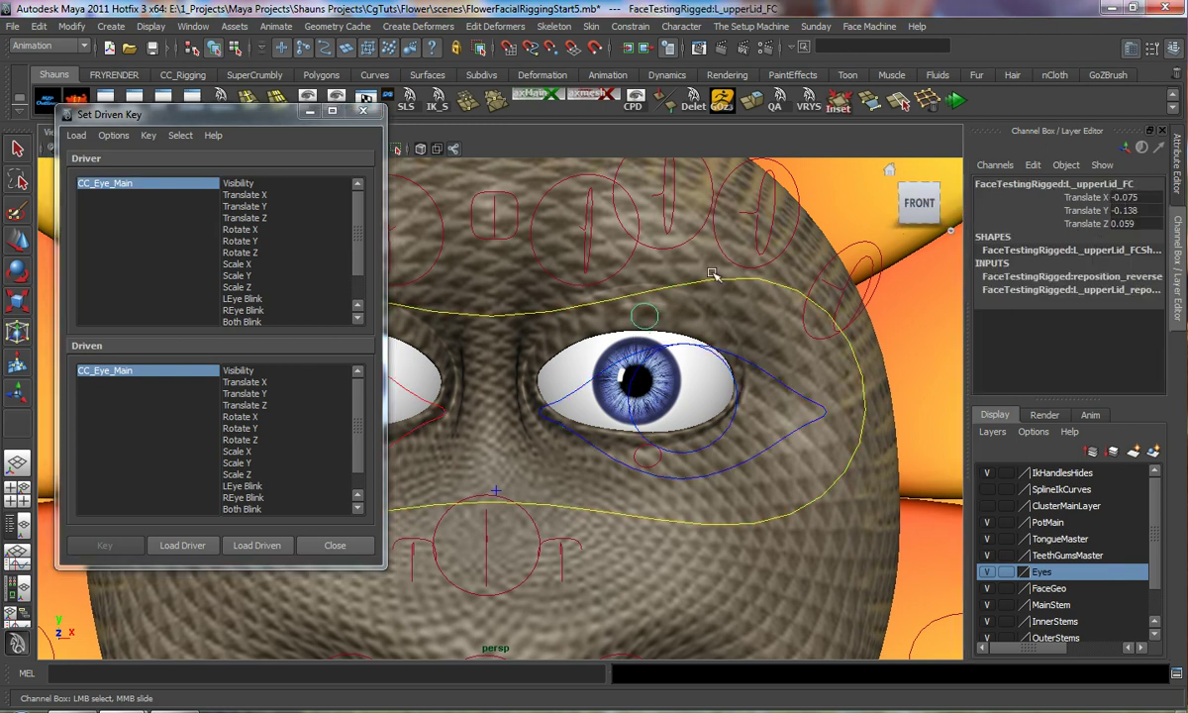
pyautogui.click(257, 545)
pyautogui.moveTo(256, 375); pyautogui.dragTo(258, 397)
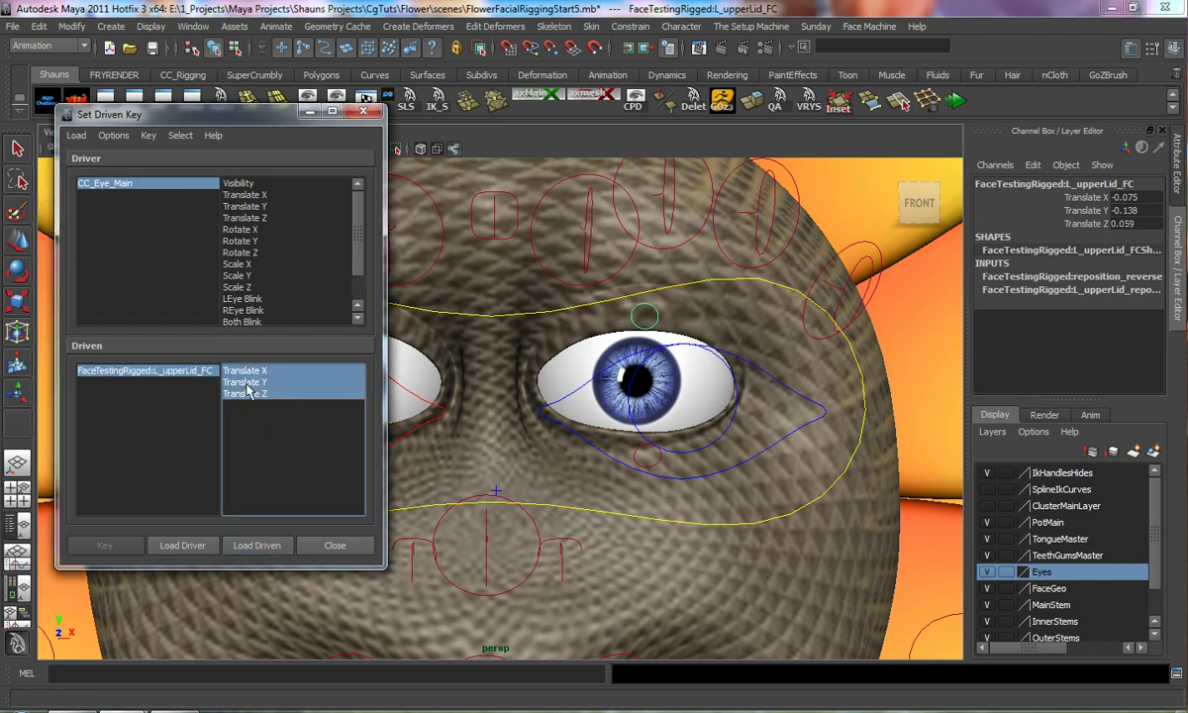
pyautogui.scroll(-1, 286, 292)
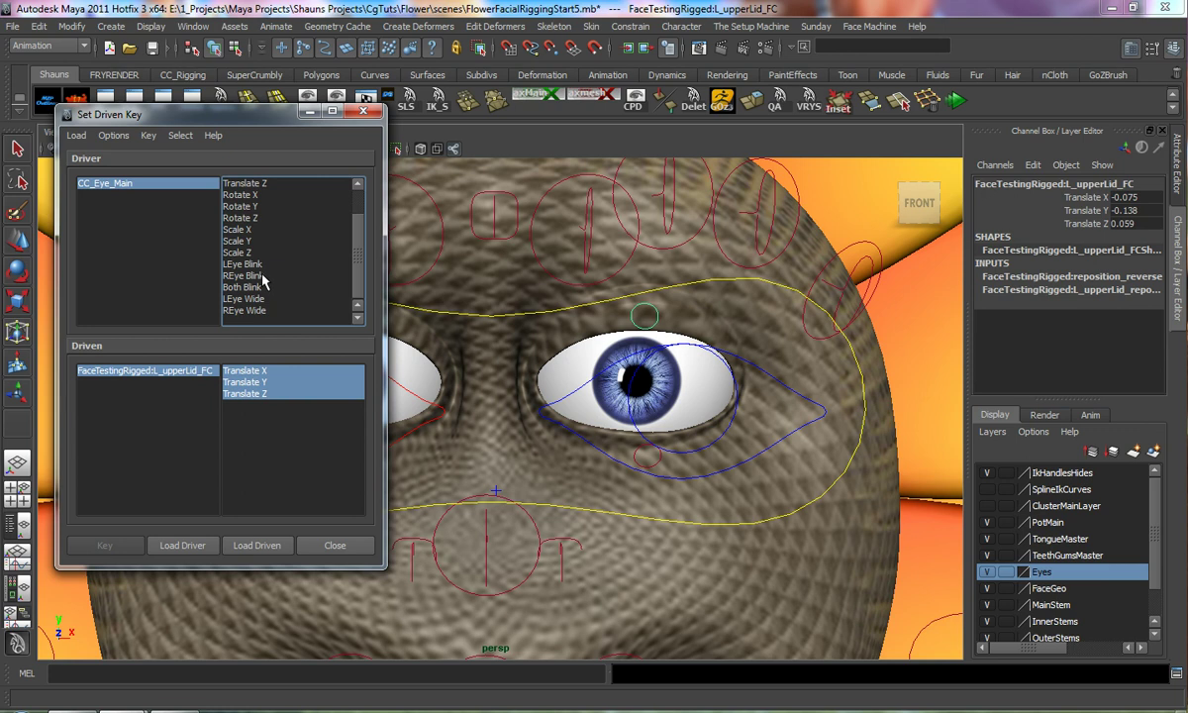
pyautogui.click(250, 266)
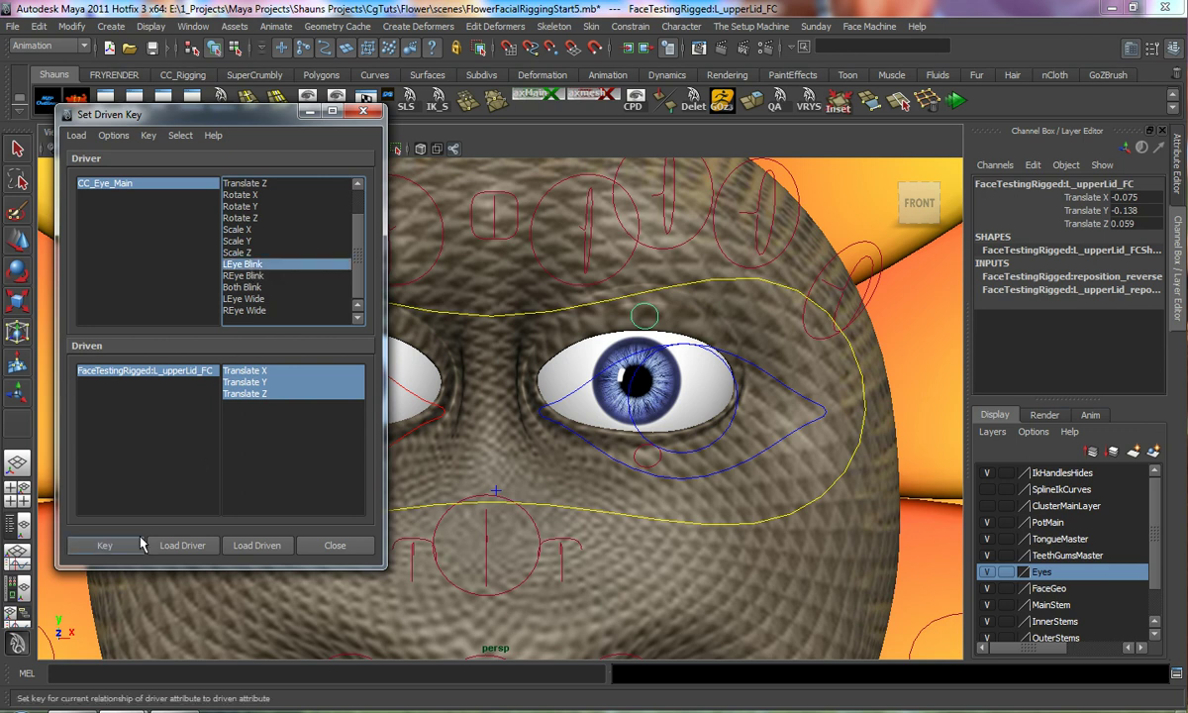
pyautogui.click(107, 545)
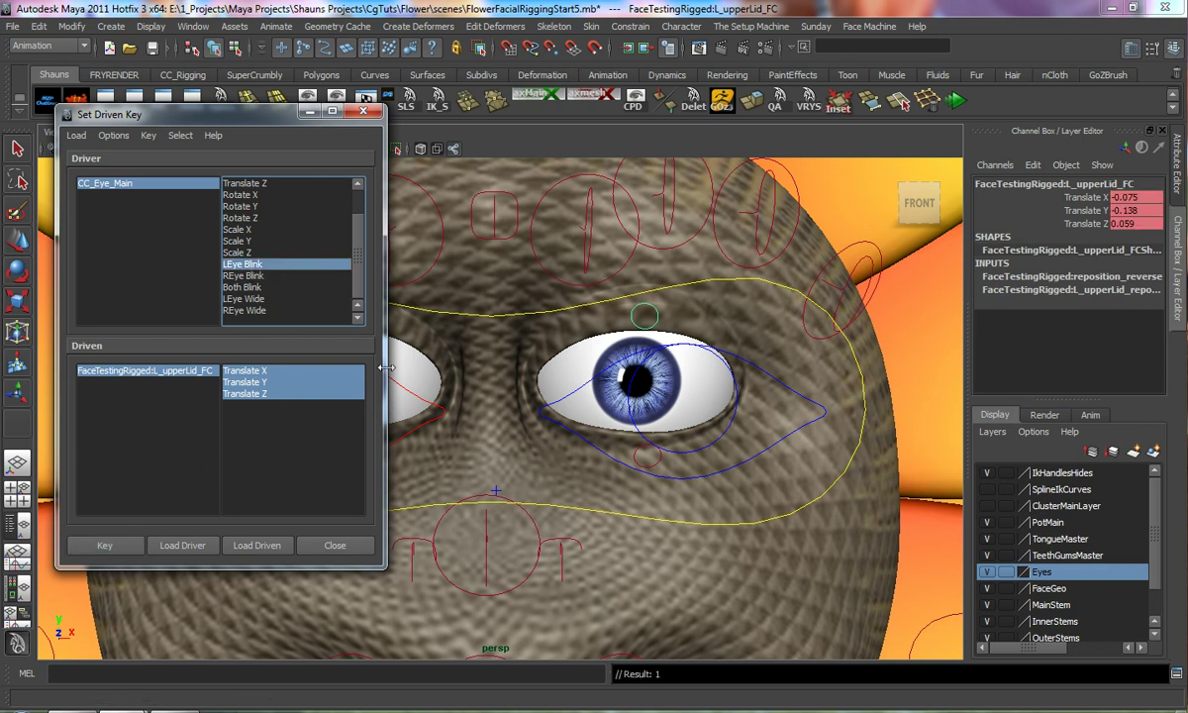
# Set L Eye Blink to 10, lower the left upper lid control to about Translate Y -1.24 to close the eye, and key the pose
pyautogui.click(133, 186)
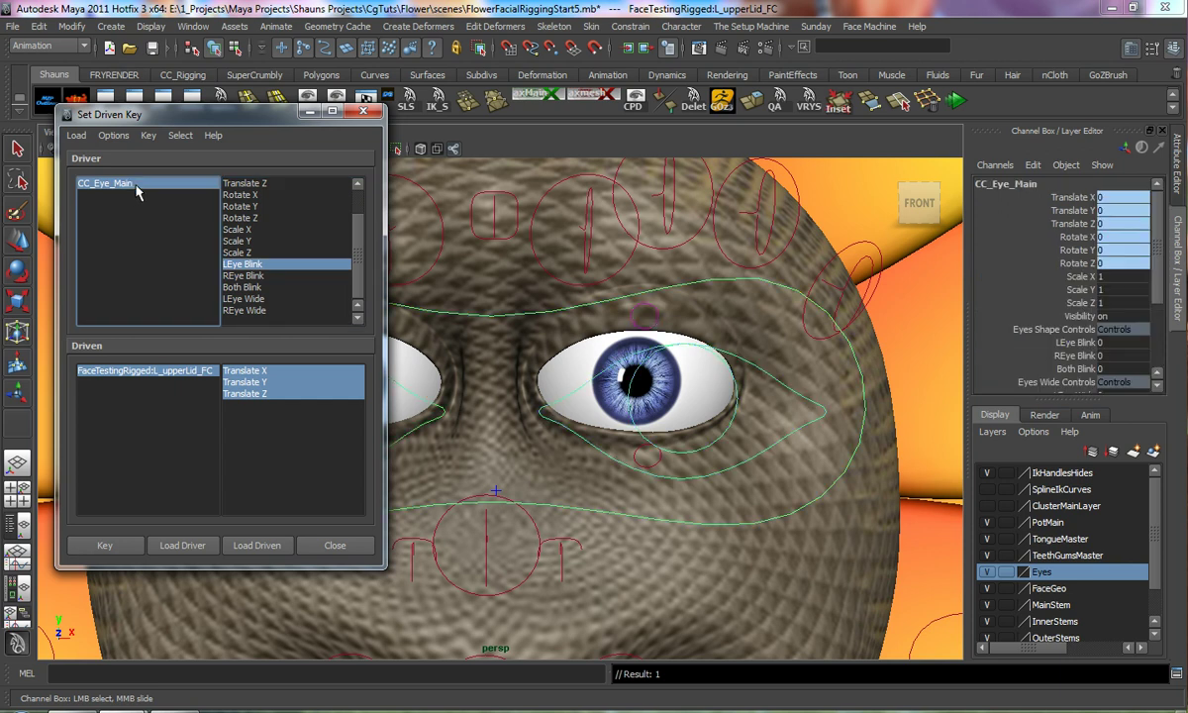
pyautogui.scroll(-2, 1019, 297)
pyautogui.click(1081, 306)
pyautogui.moveTo(907, 318); pyautogui.dragTo(1062, 306, button='middle')
pyautogui.click(124, 372)
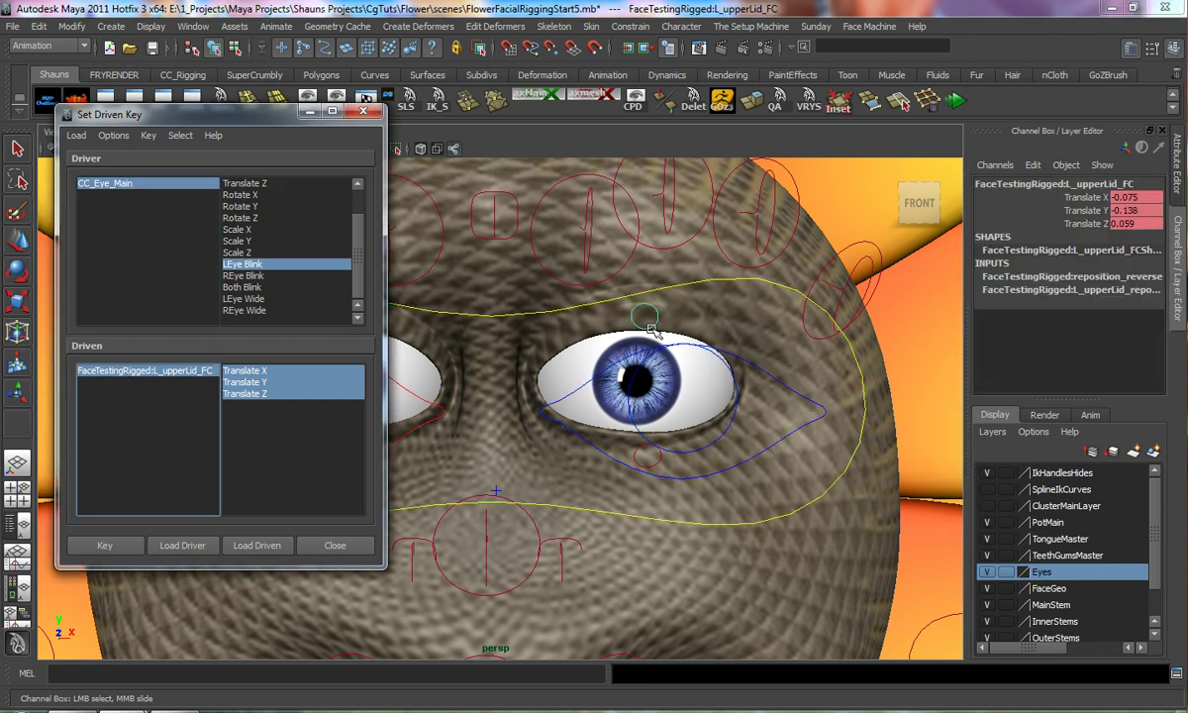
pyautogui.press('w')
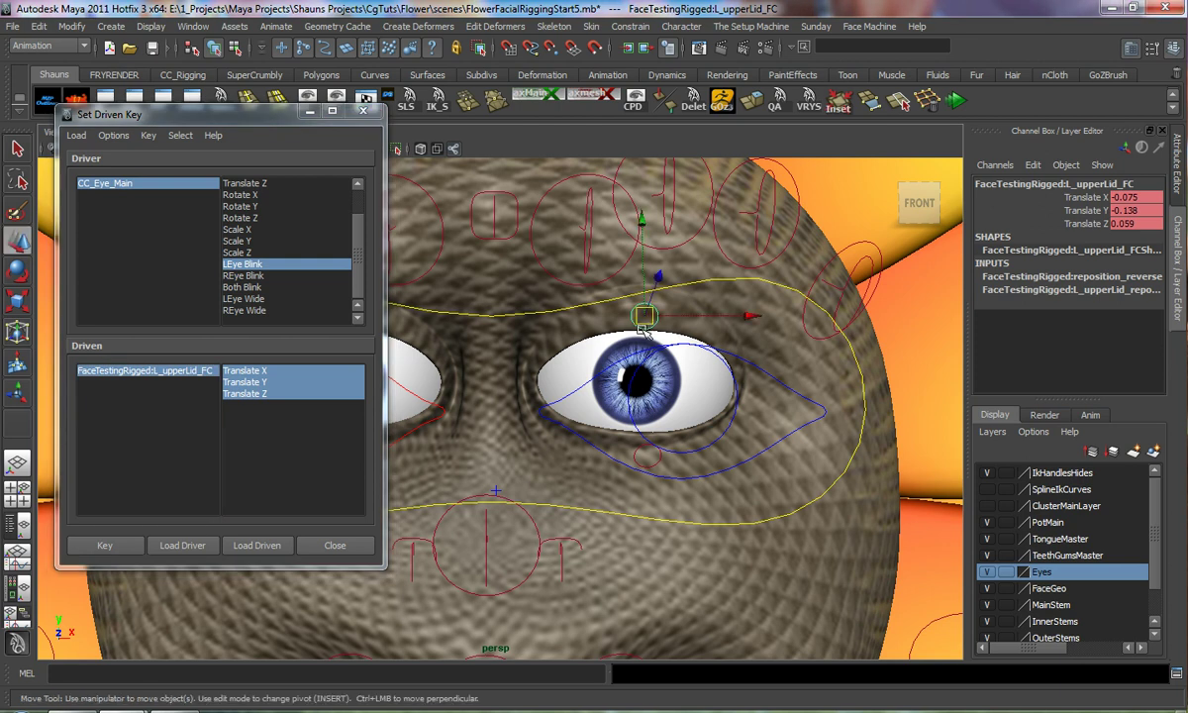
pyautogui.moveTo(641, 319); pyautogui.dragTo(670, 502)
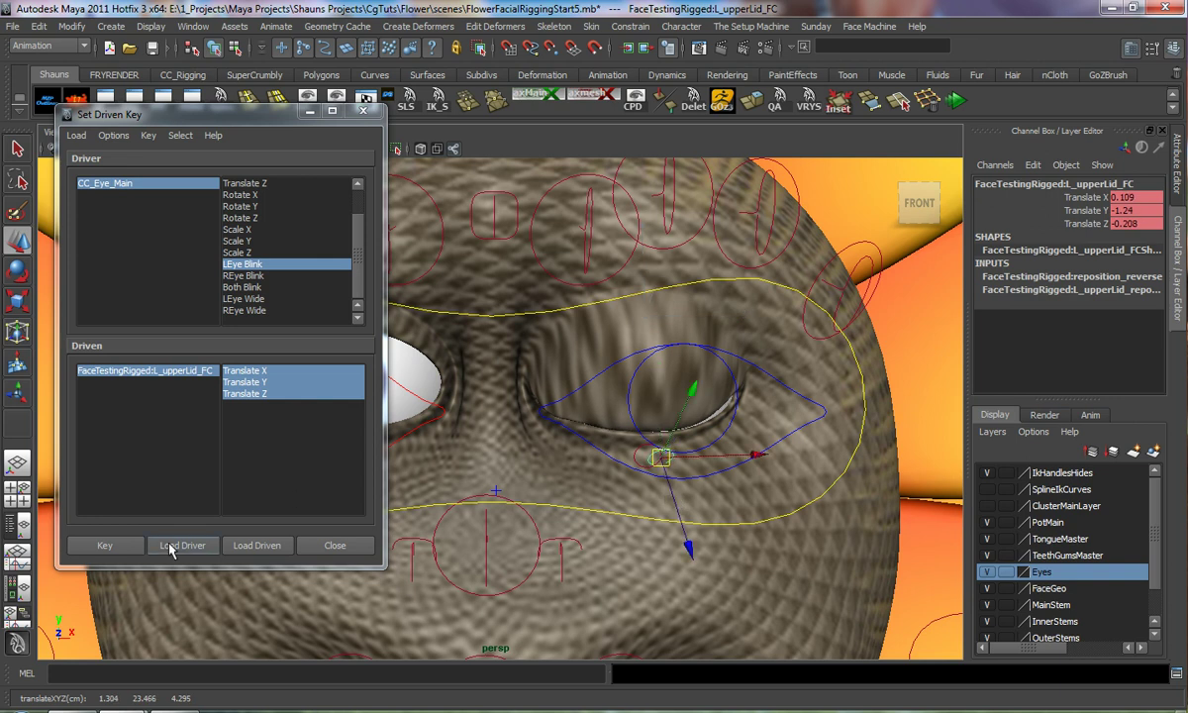
pyautogui.click(105, 544)
# Test the driven lid by bringing the main eye control's L Eye Blink back to 0
pyautogui.click(142, 180)
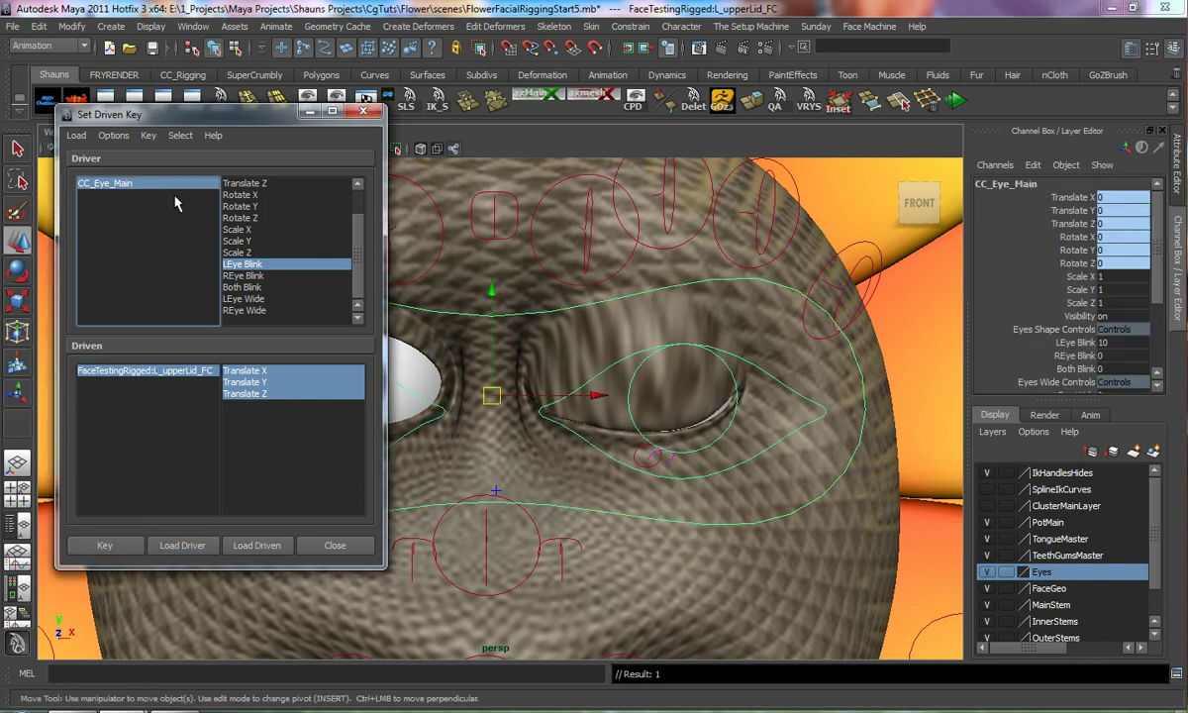
pyautogui.click(1069, 342)
pyautogui.moveTo(872, 354); pyautogui.dragTo(755, 374, button='middle')
pyautogui.keyDown('alt'); pyautogui.moveTo(607, 378); pyautogui.dragTo(686, 360, button='middle'); pyautogui.keyUp('alt')
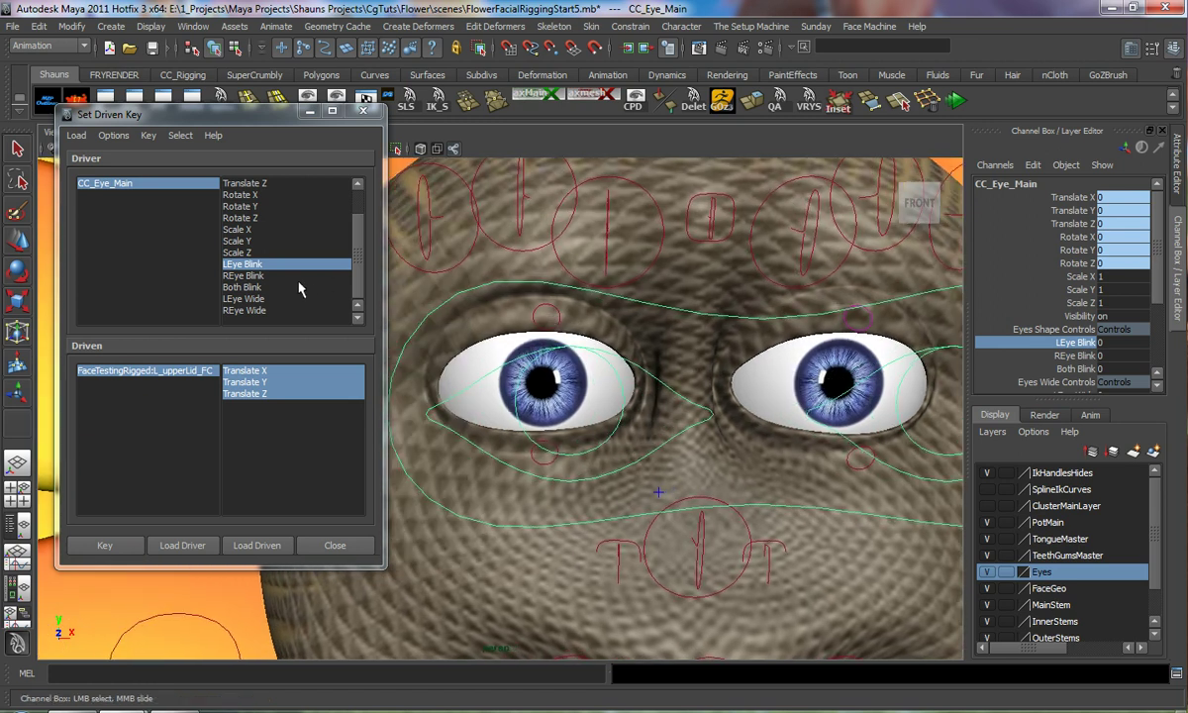
# Load the R_upperLid_FC control as driven and key its Translate X, Y and Z to R Eye Blink at 0
pyautogui.click(244, 276)
pyautogui.click(545, 325)
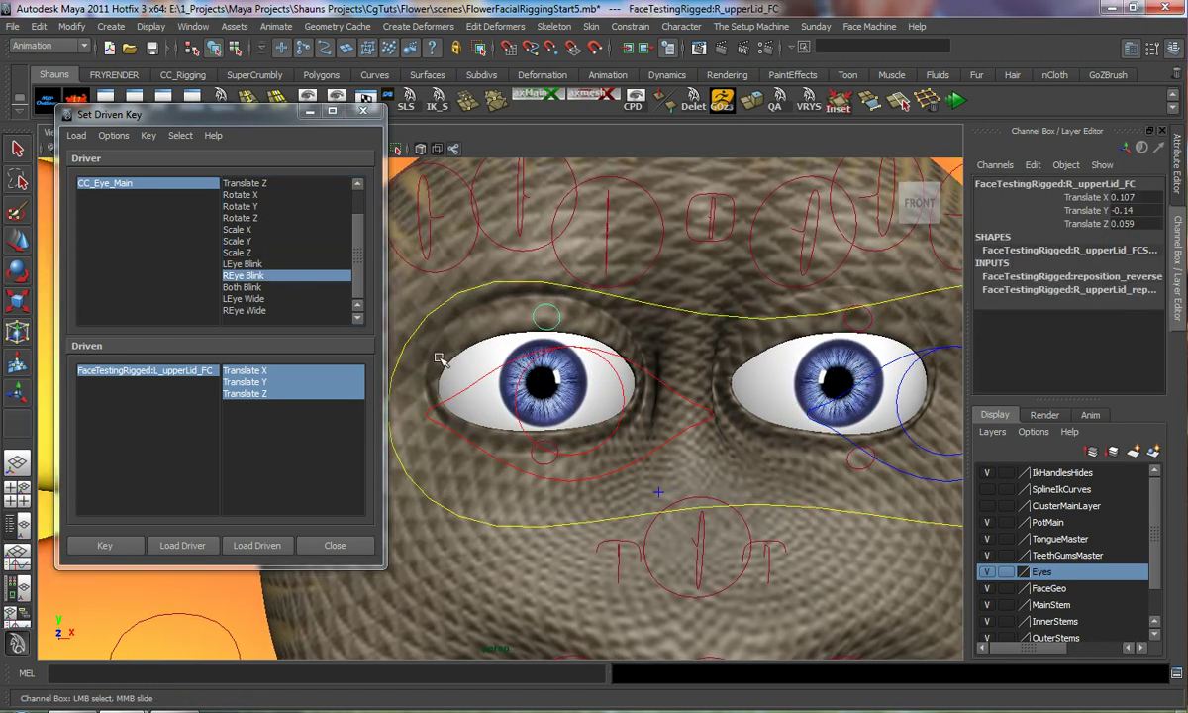
pyautogui.click(247, 545)
pyautogui.moveTo(242, 370); pyautogui.dragTo(248, 394)
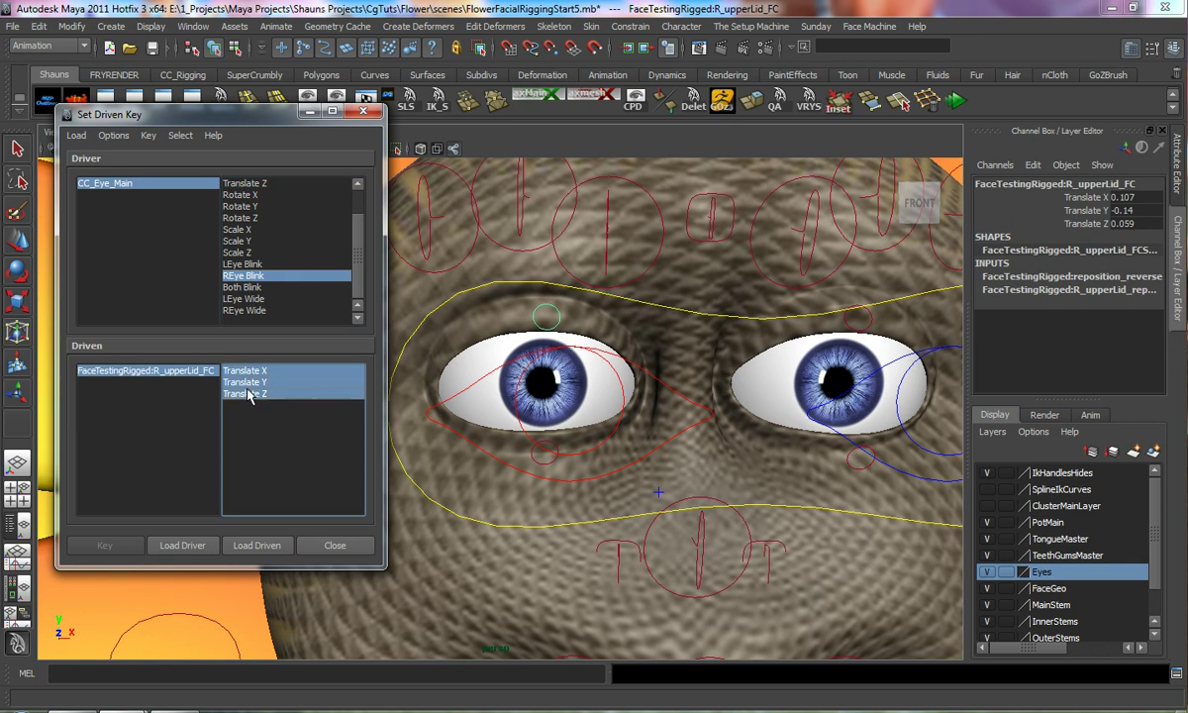
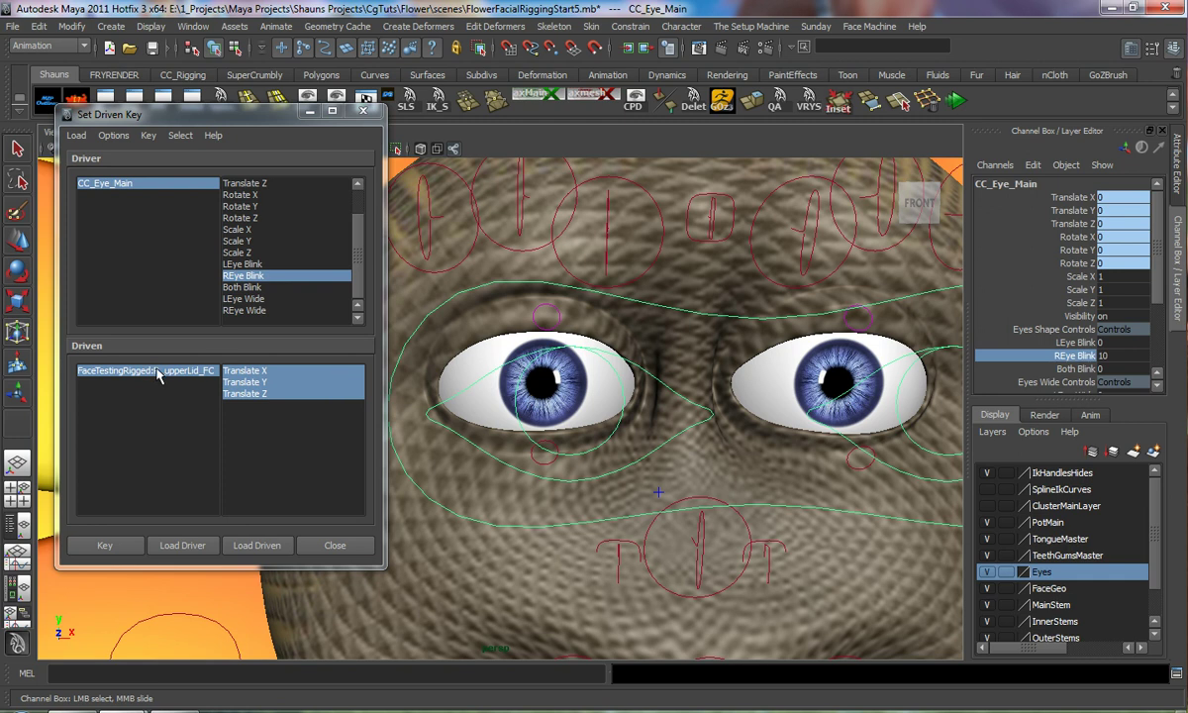
# With R Eye Blink at 10, lower the right upper lid control to about Translate Y -1.28 to close the eye, and key the pose
pyautogui.press('w')
pyautogui.moveTo(545, 320); pyautogui.dragTo(512, 512)
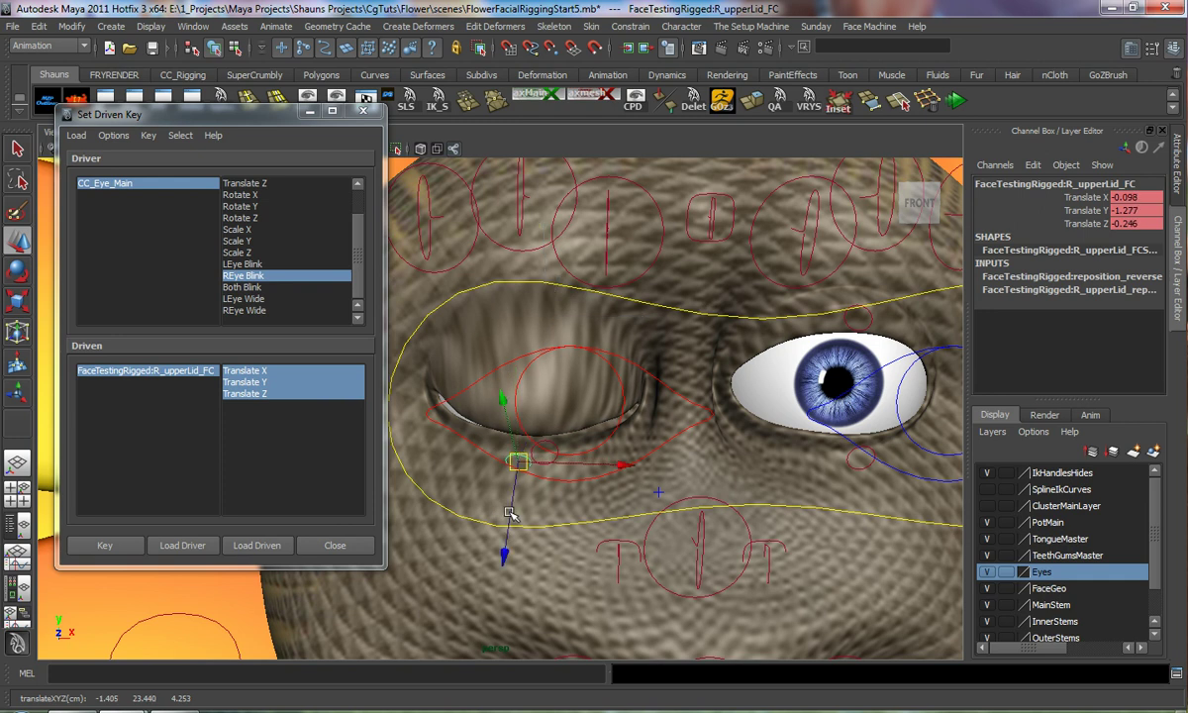
pyautogui.click(105, 544)
# Test the keyed lids by bringing R Eye Blink back to 0 and selecting L Eye Blink and R Eye Blink together
pyautogui.click(139, 183)
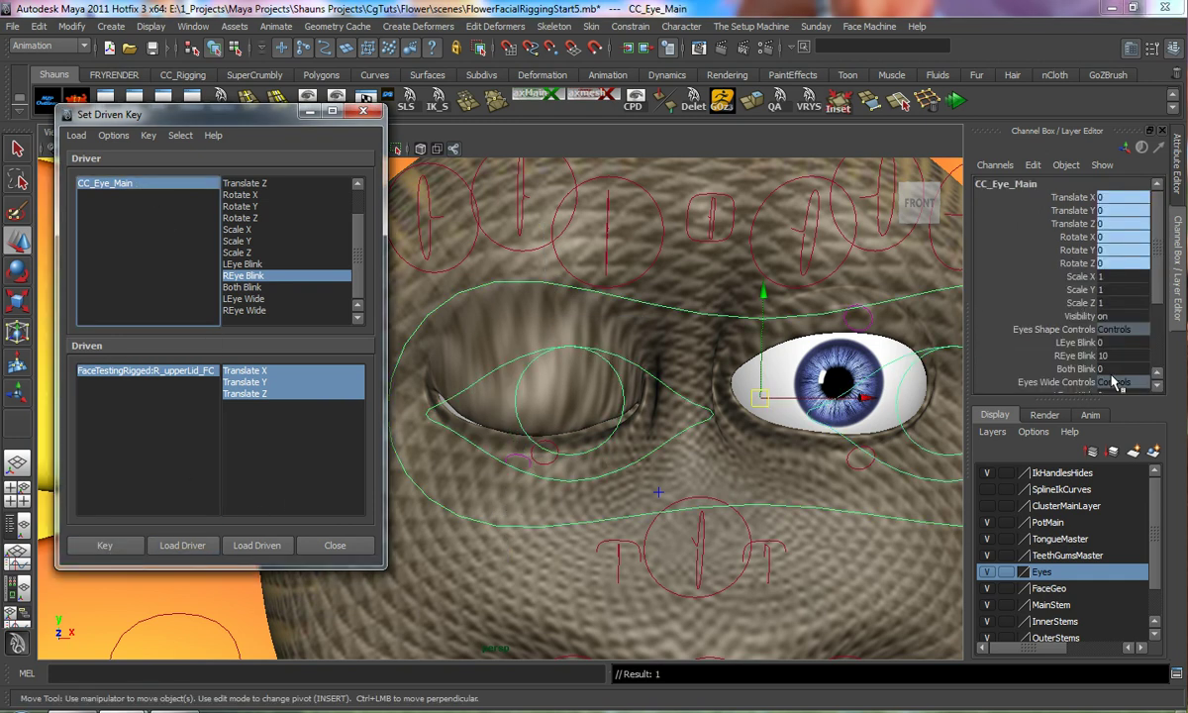
pyautogui.click(1074, 355)
pyautogui.moveTo(1074, 355); pyautogui.dragTo(766, 377, button='middle')
pyautogui.keyDown('ctrl'); pyautogui.click(1026, 341); pyautogui.keyUp('ctrl')
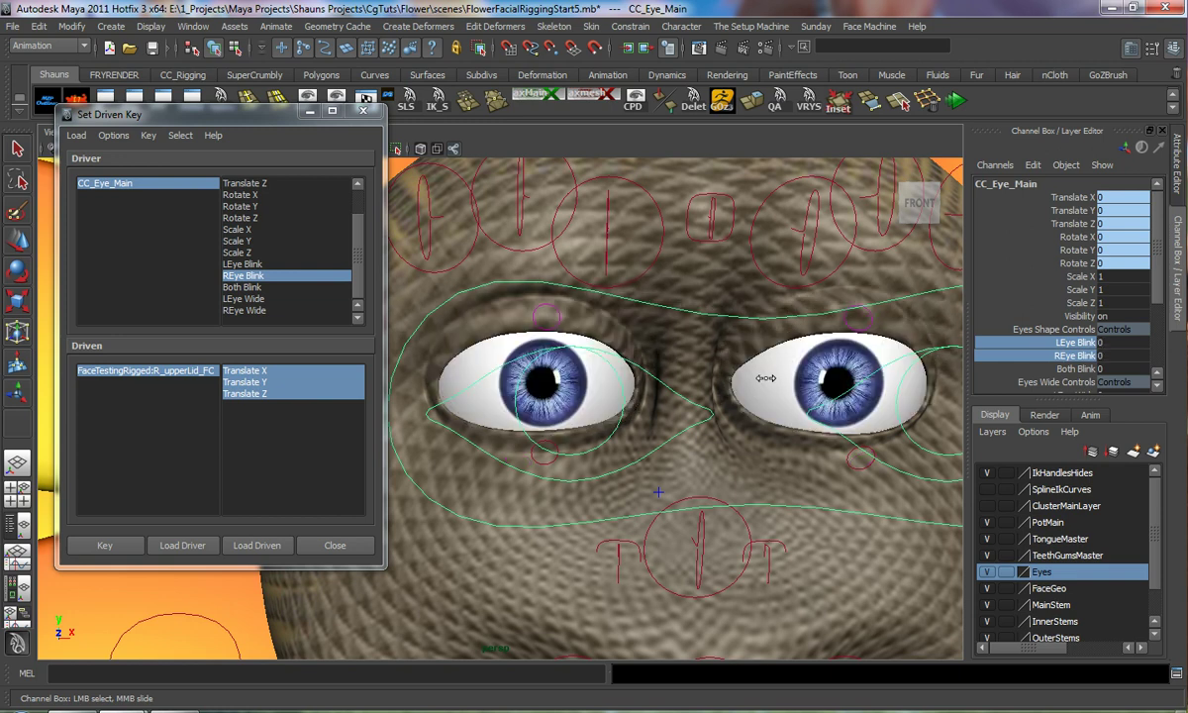
pyautogui.scroll(-3, 766, 427)
pyautogui.keyDown('alt'); pyautogui.moveTo(766, 427); pyautogui.dragTo(735, 400, button='middle'); pyautogui.keyUp('alt')
pyautogui.scroll(3, 734, 400)
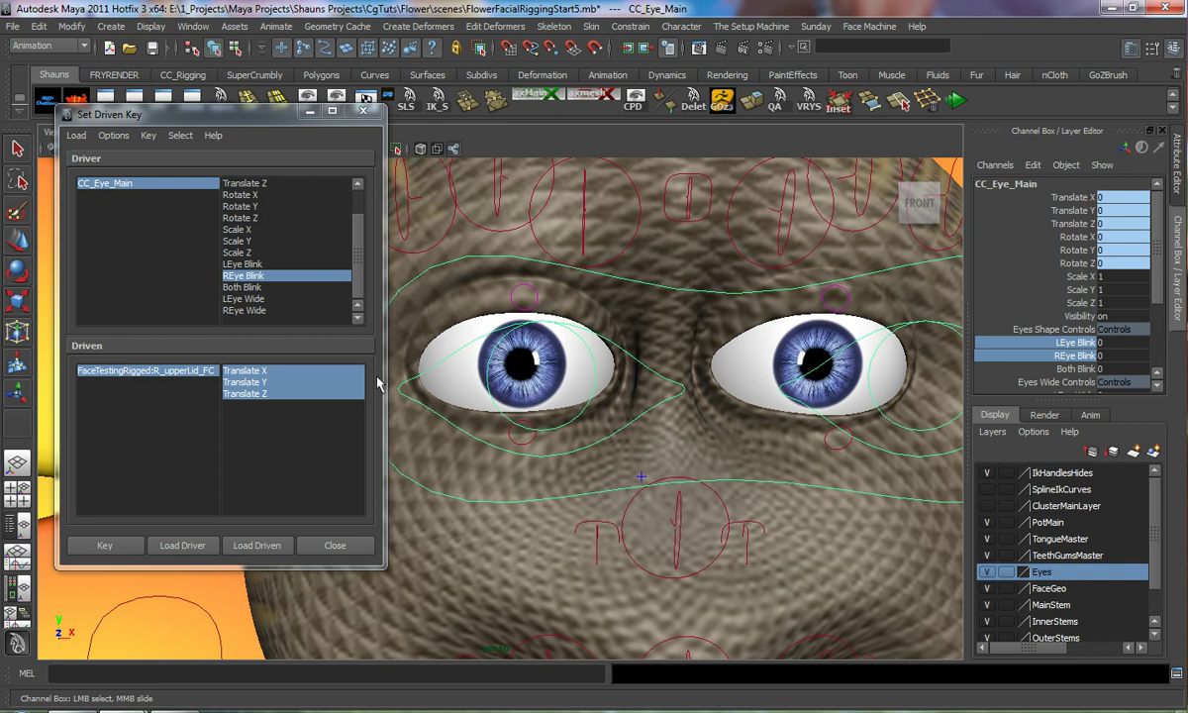
pyautogui.click(124, 193)
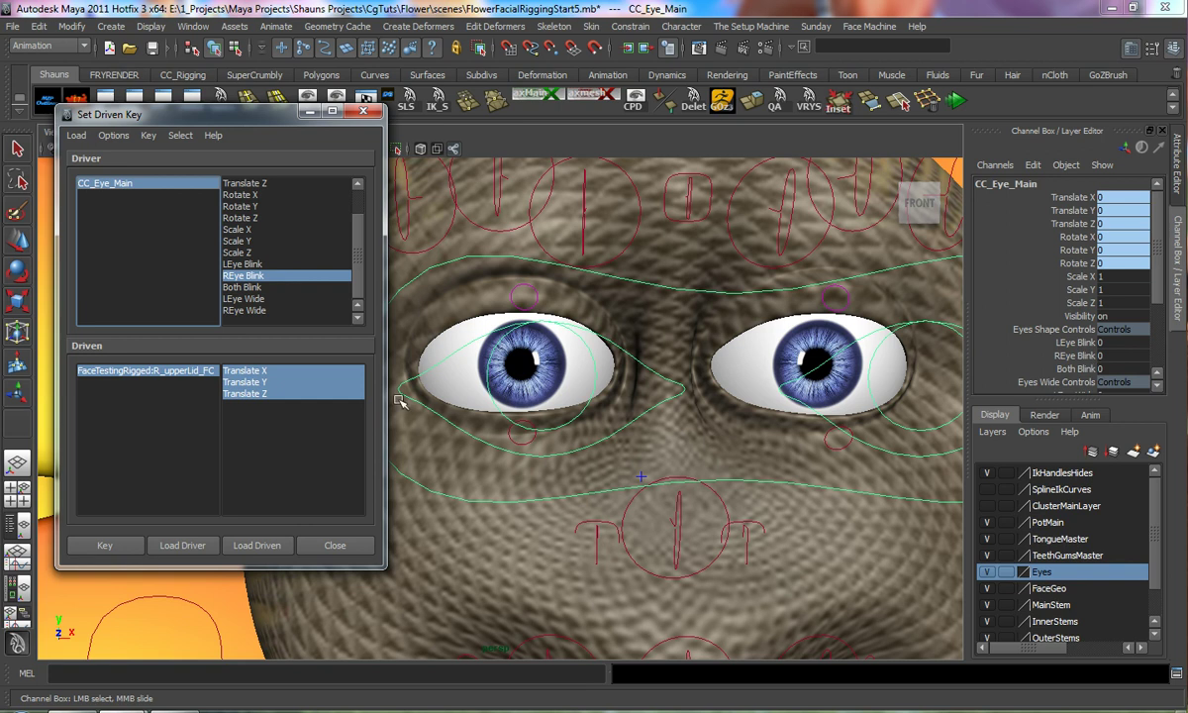
pyautogui.click(244, 547)
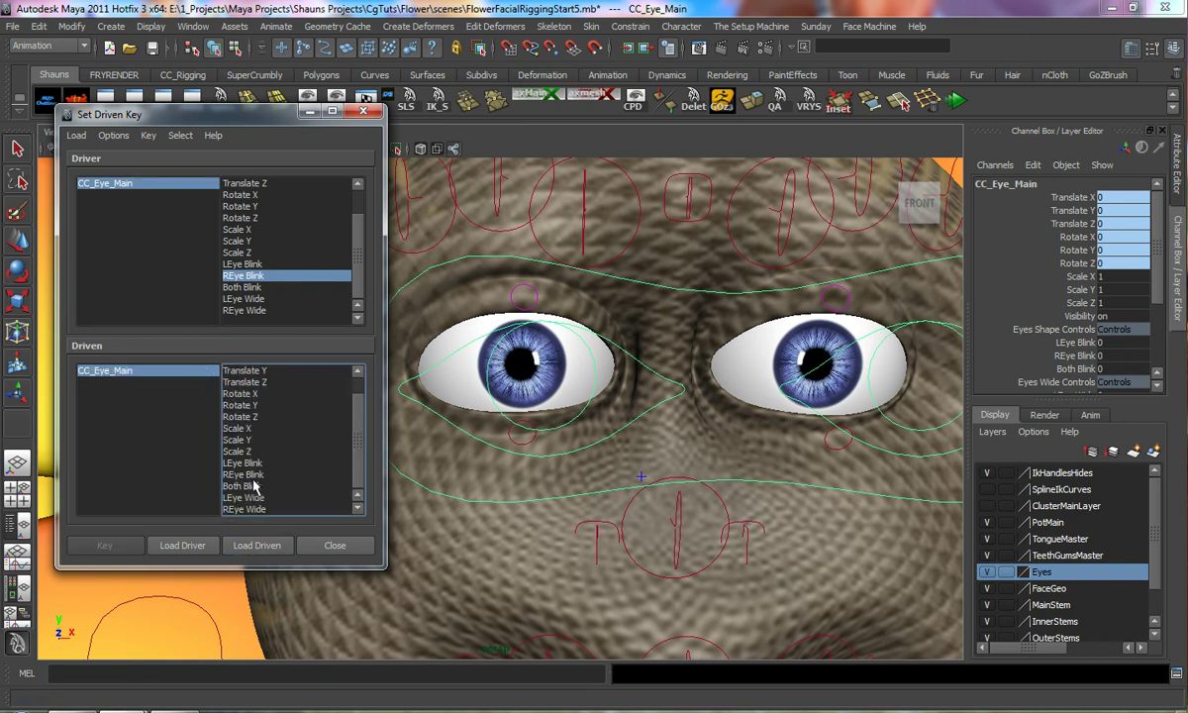
pyautogui.click(239, 486)
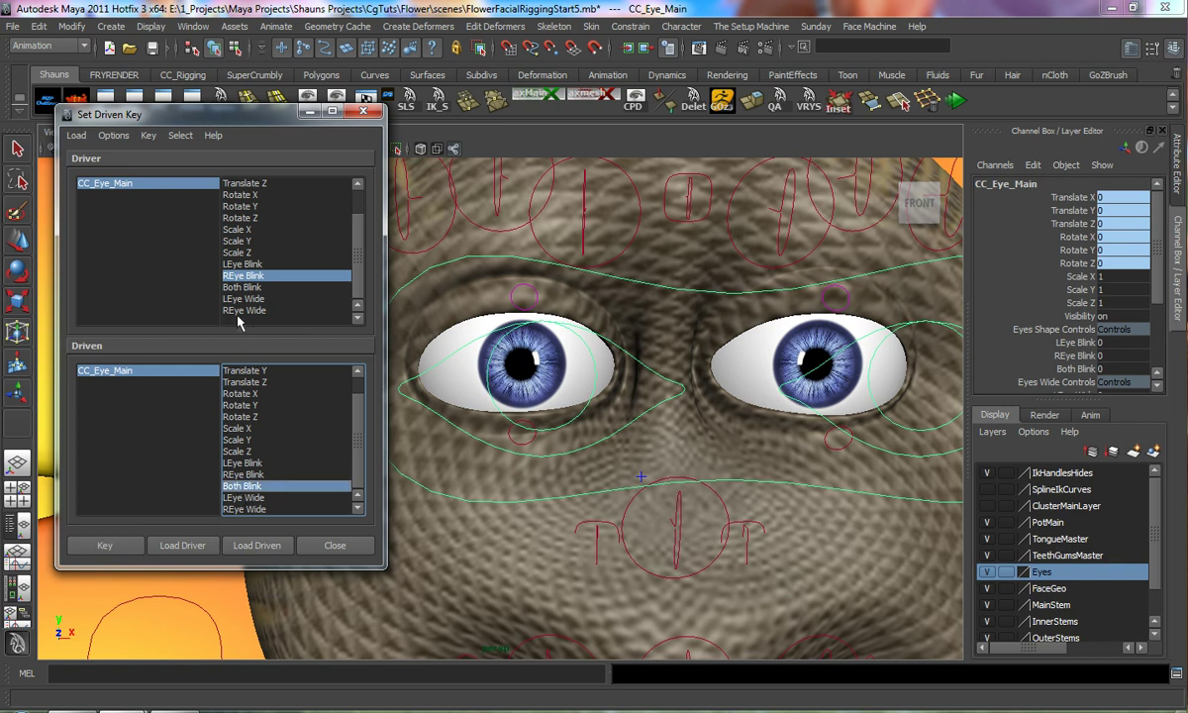
pyautogui.click(255, 264)
pyautogui.click(255, 273)
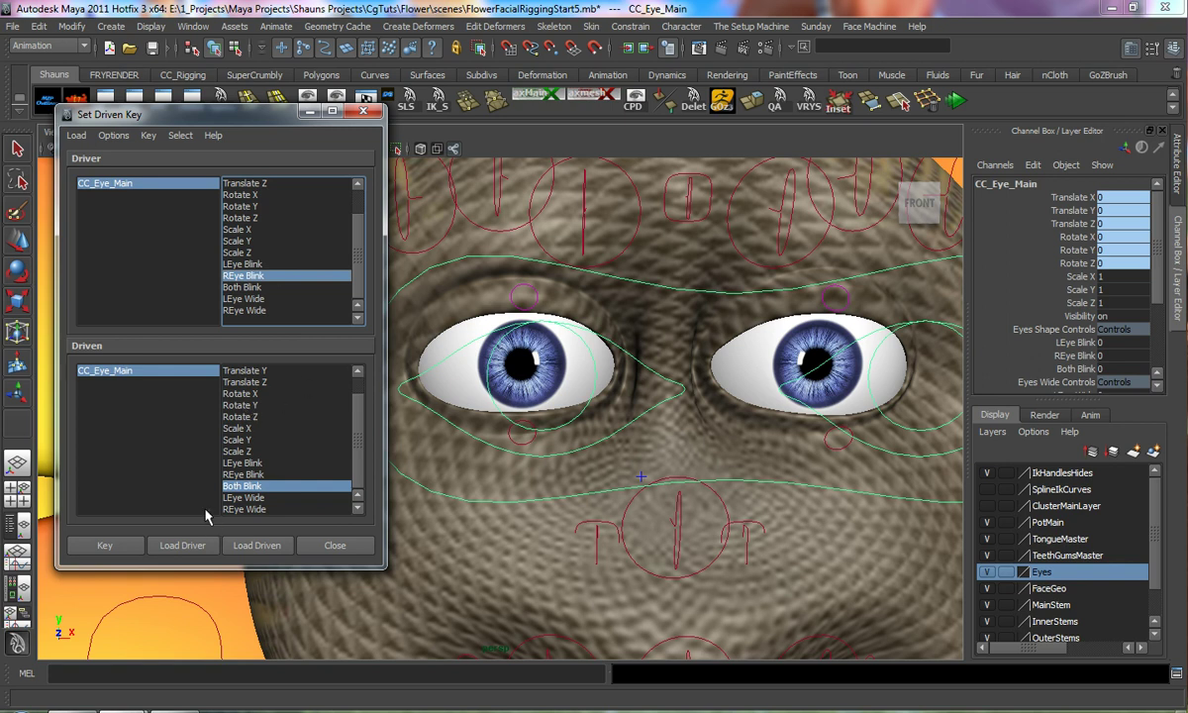
pyautogui.click(118, 188)
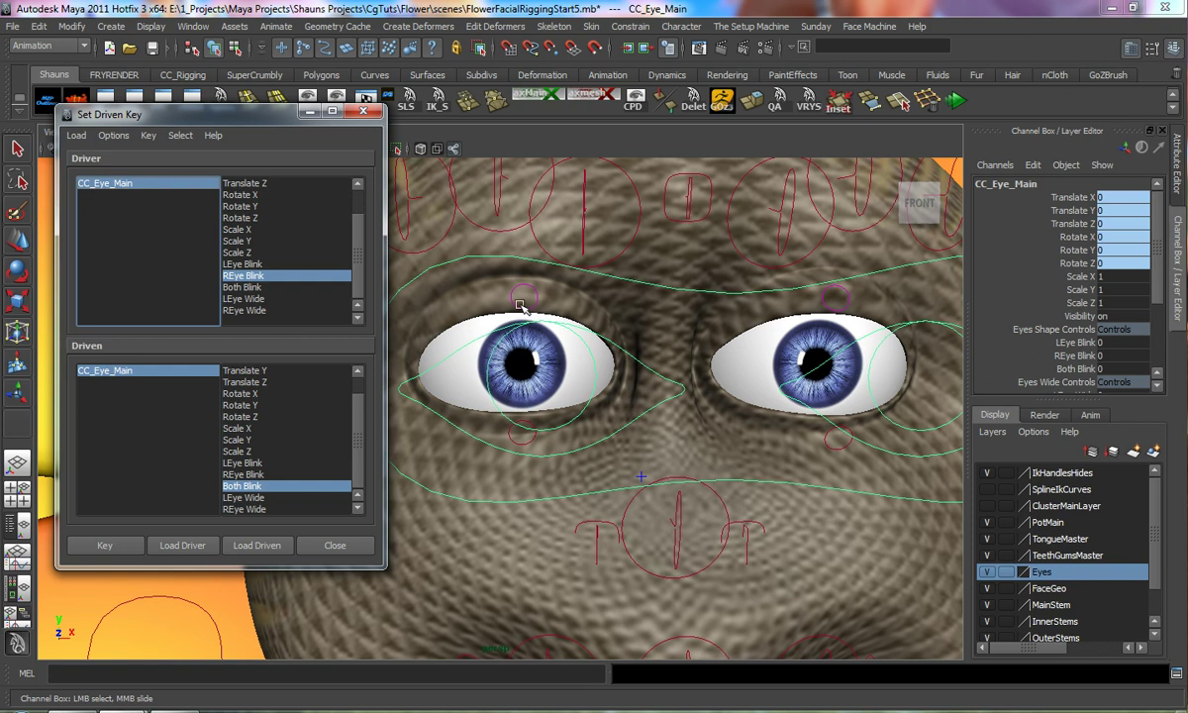
# Load both upper lid controls as driven and key their Translate X, Y and Z to Both Blink at 0
pyautogui.click(626, 329)
pyautogui.click(835, 302)
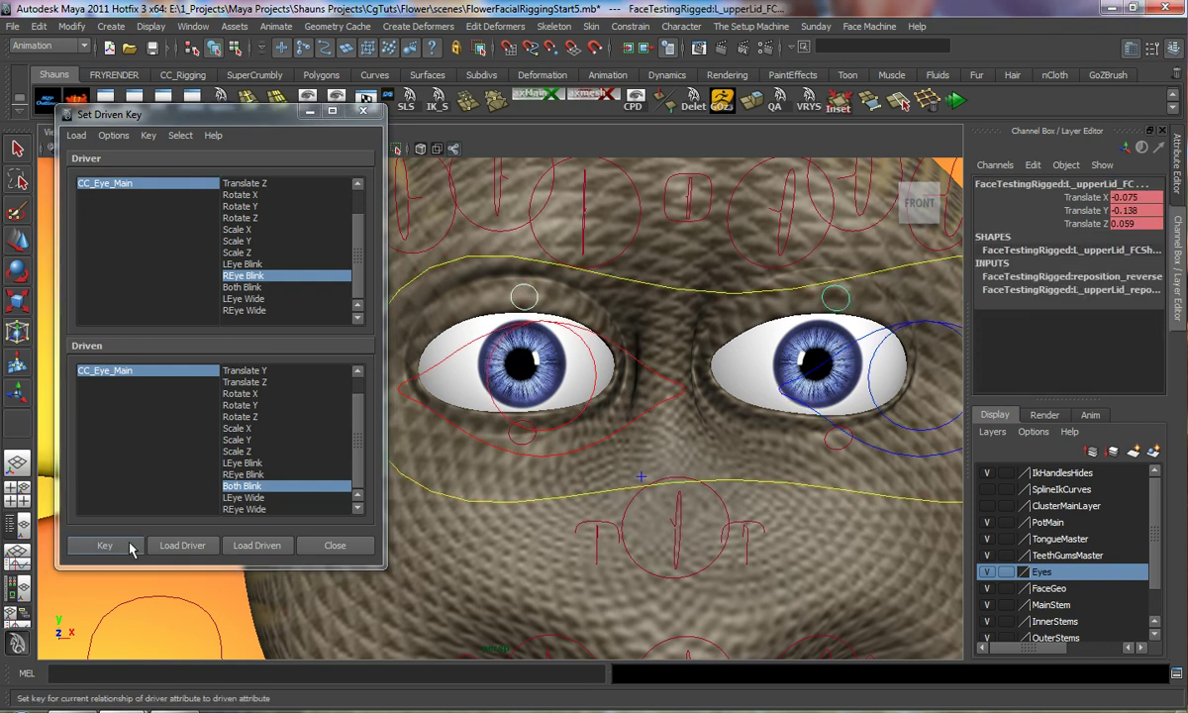
pyautogui.click(255, 547)
pyautogui.moveTo(181, 369); pyautogui.dragTo(188, 382)
pyautogui.moveTo(260, 373); pyautogui.dragTo(259, 394)
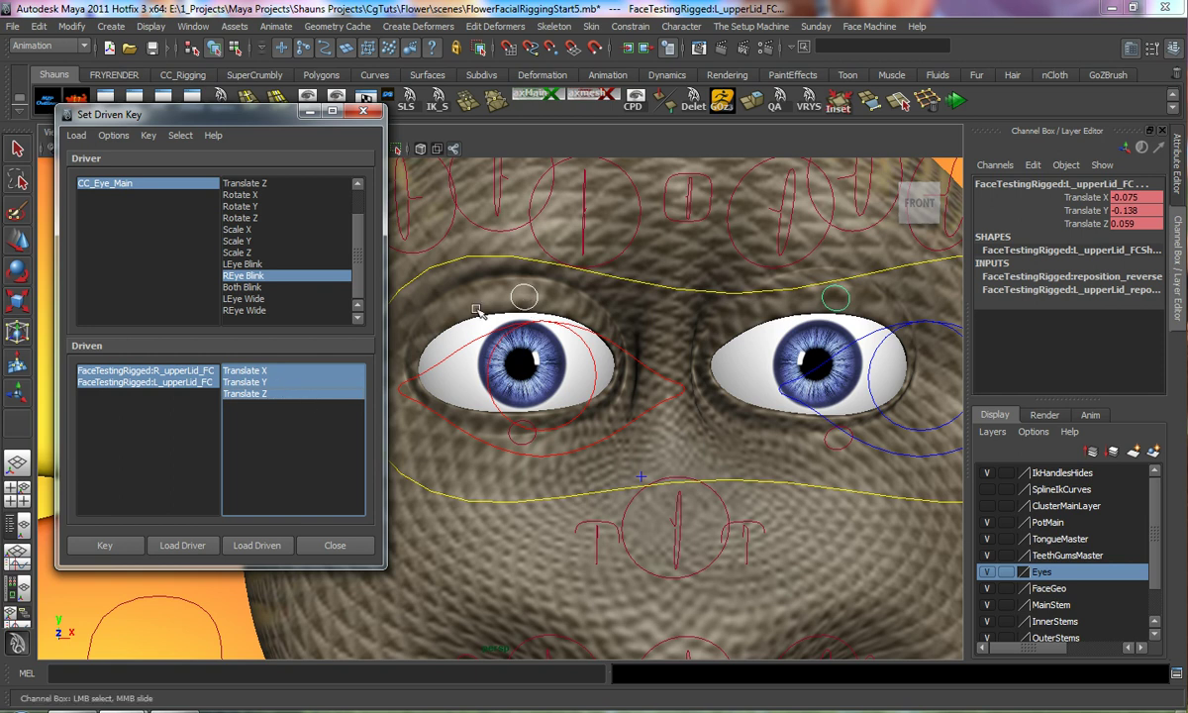
pyautogui.click(247, 288)
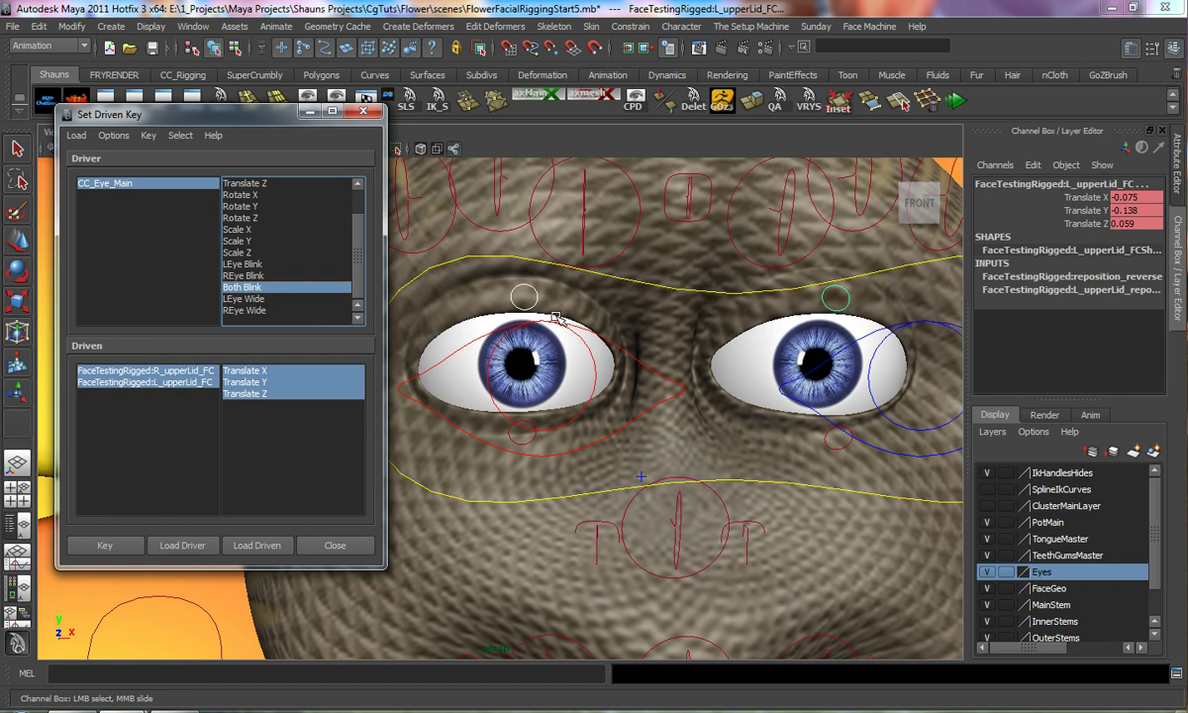
pyautogui.click(105, 545)
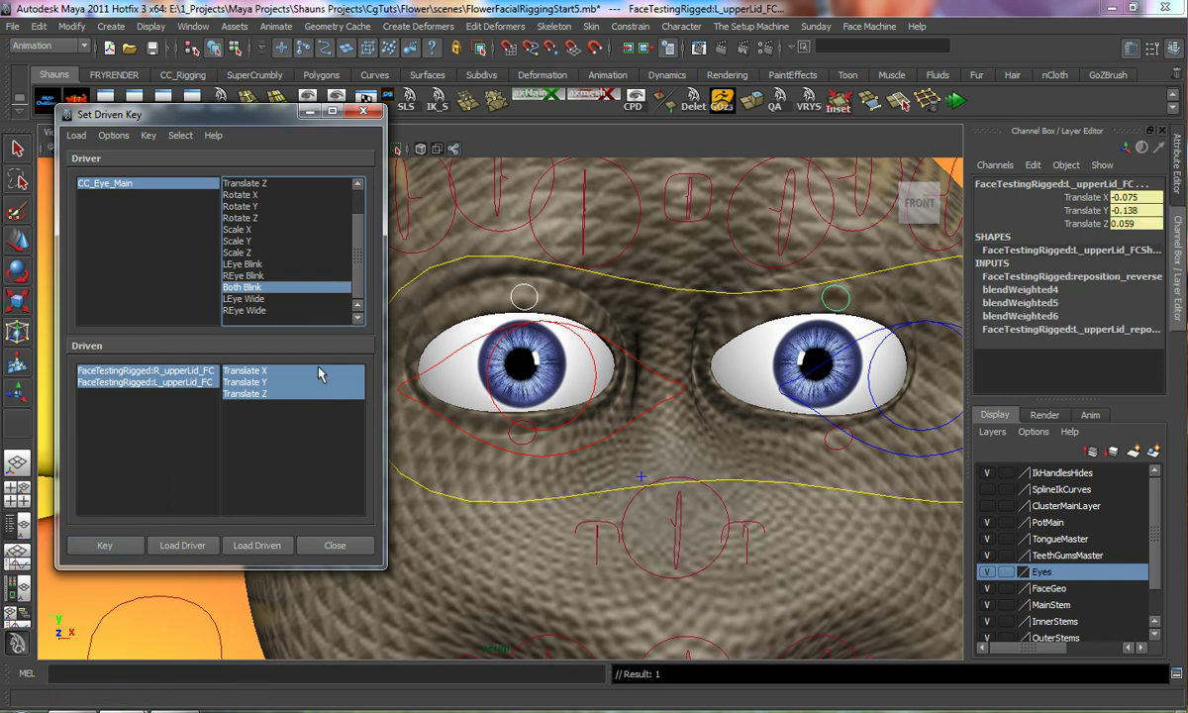
# Set Both Blink to 10, lower both upper lid controls to about Translate Y -1.25 to close the eyes, and key the pose
pyautogui.click(103, 183)
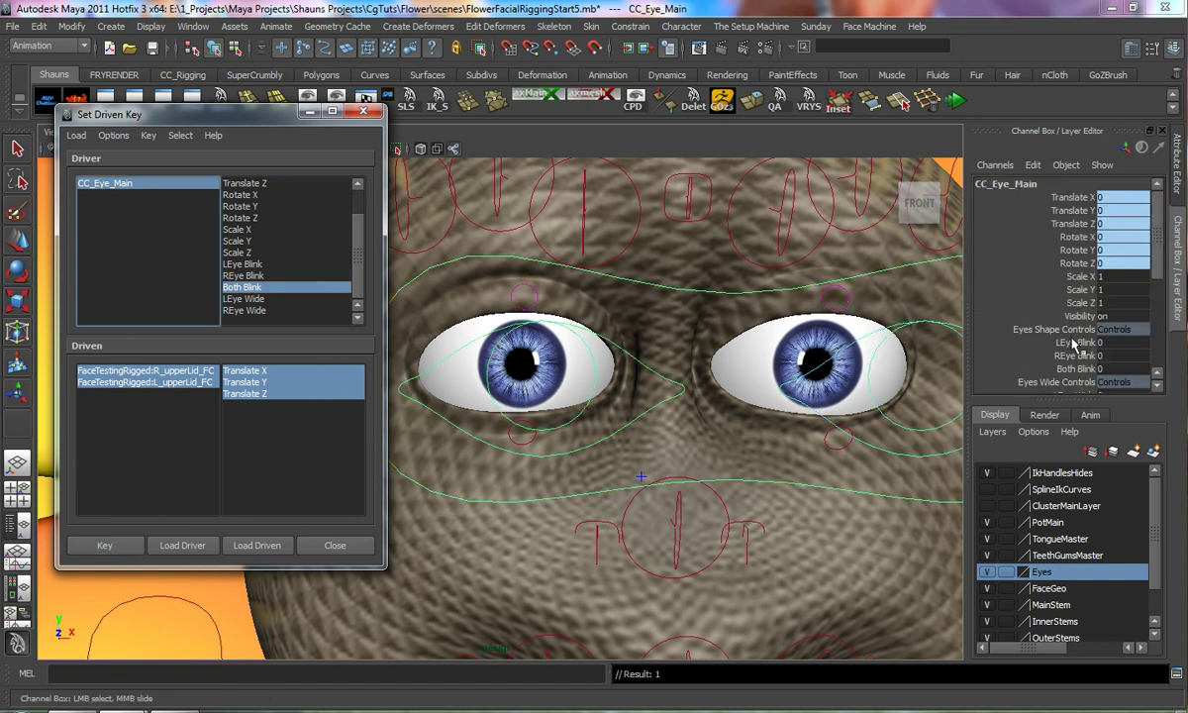
pyautogui.click(1068, 368)
pyautogui.moveTo(808, 373); pyautogui.dragTo(990, 369, button='middle')
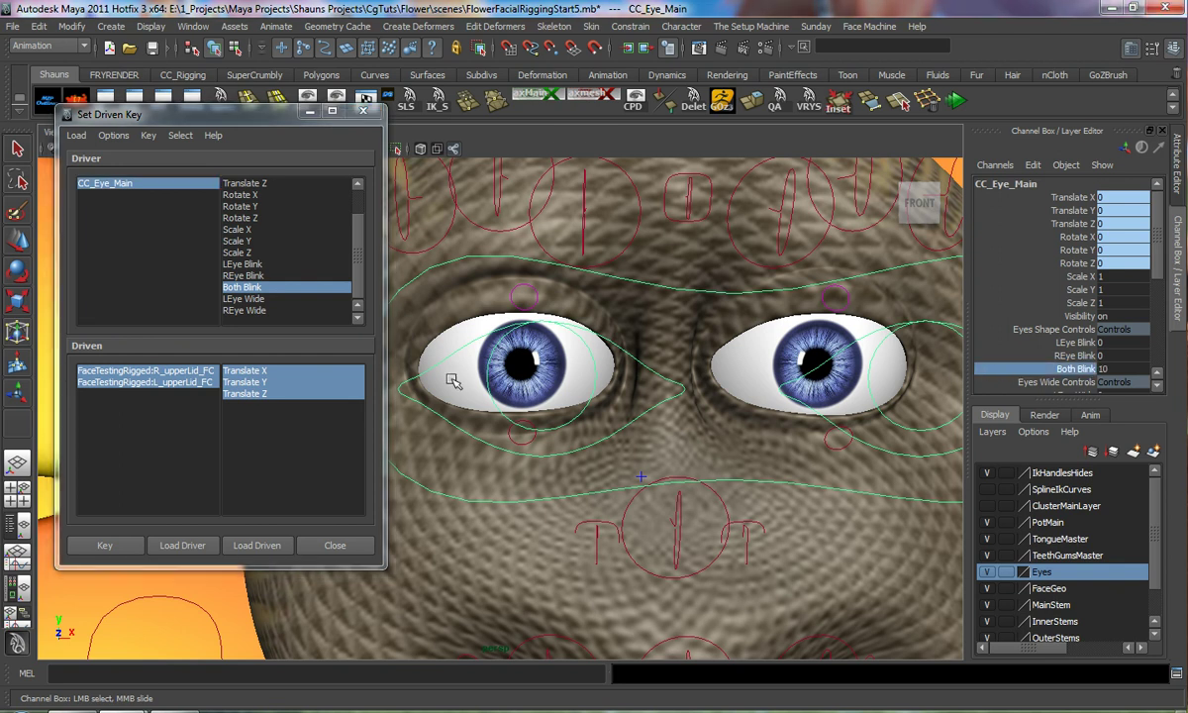
pyautogui.click(161, 370)
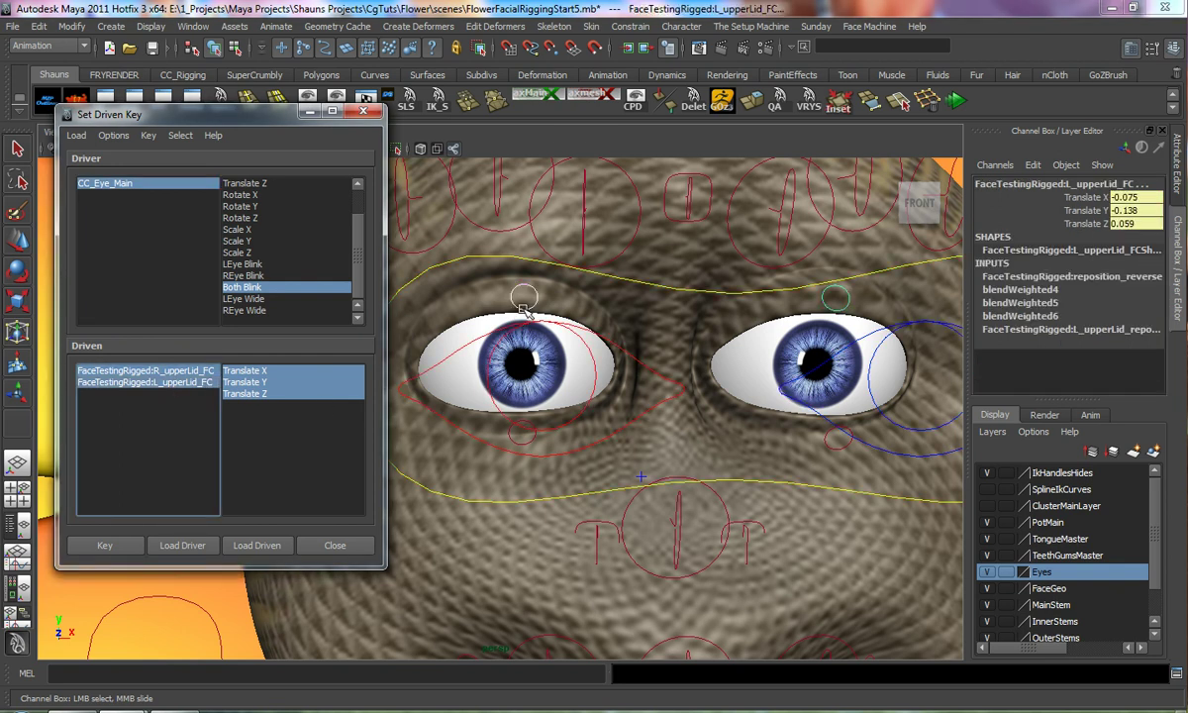
pyautogui.press('w')
pyautogui.moveTo(526, 319); pyautogui.dragTo(481, 493)
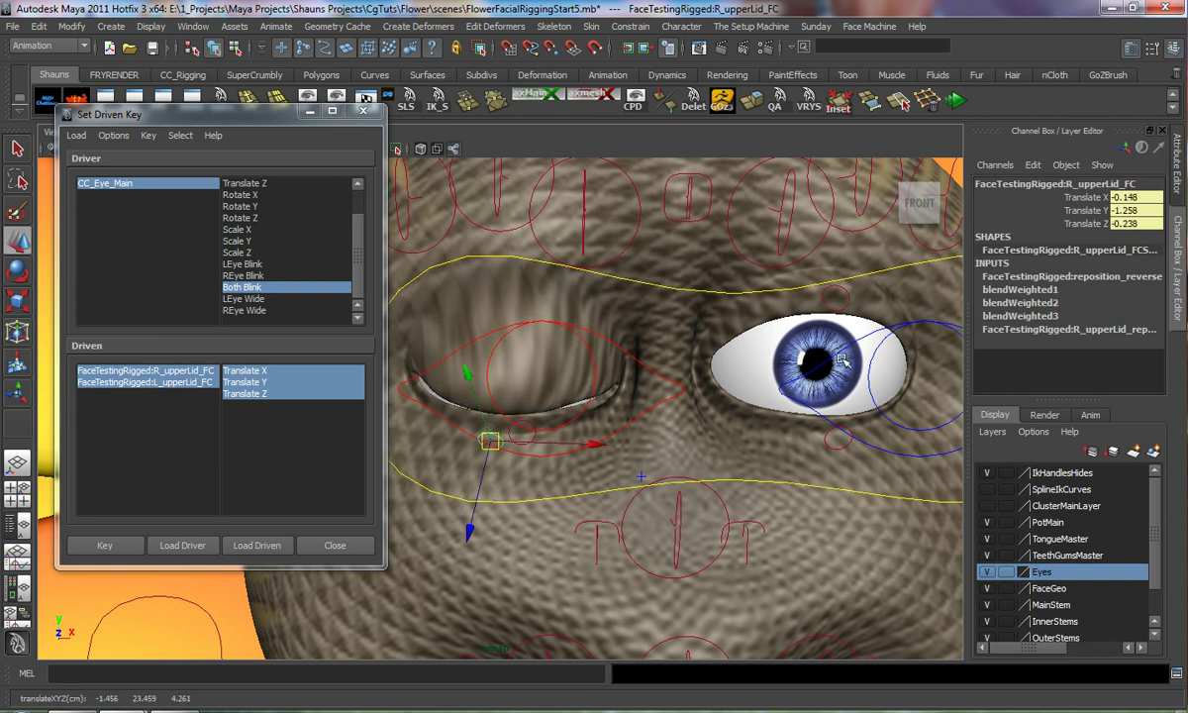
pyautogui.click(835, 299)
pyautogui.moveTo(837, 297); pyautogui.dragTo(852, 465)
pyautogui.click(105, 544)
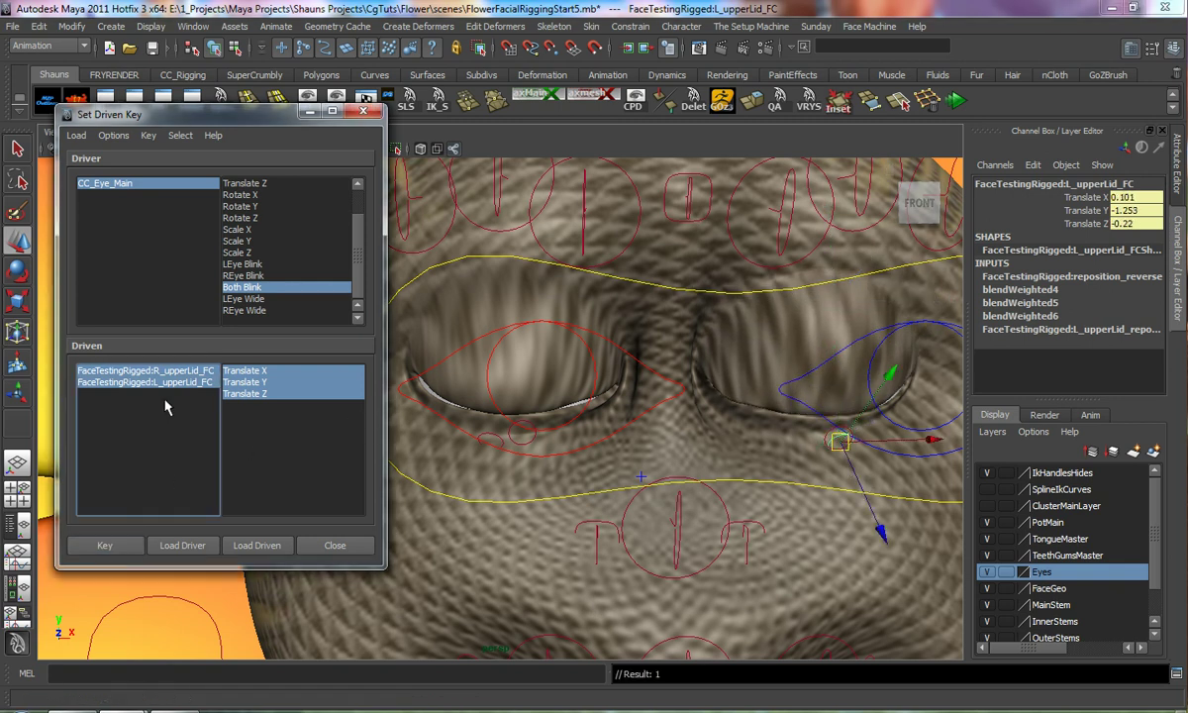
# Test the Both Blink, L Eye Blink and R Eye Blink attributes on the main eye control, leaving each at 0
pyautogui.click(120, 186)
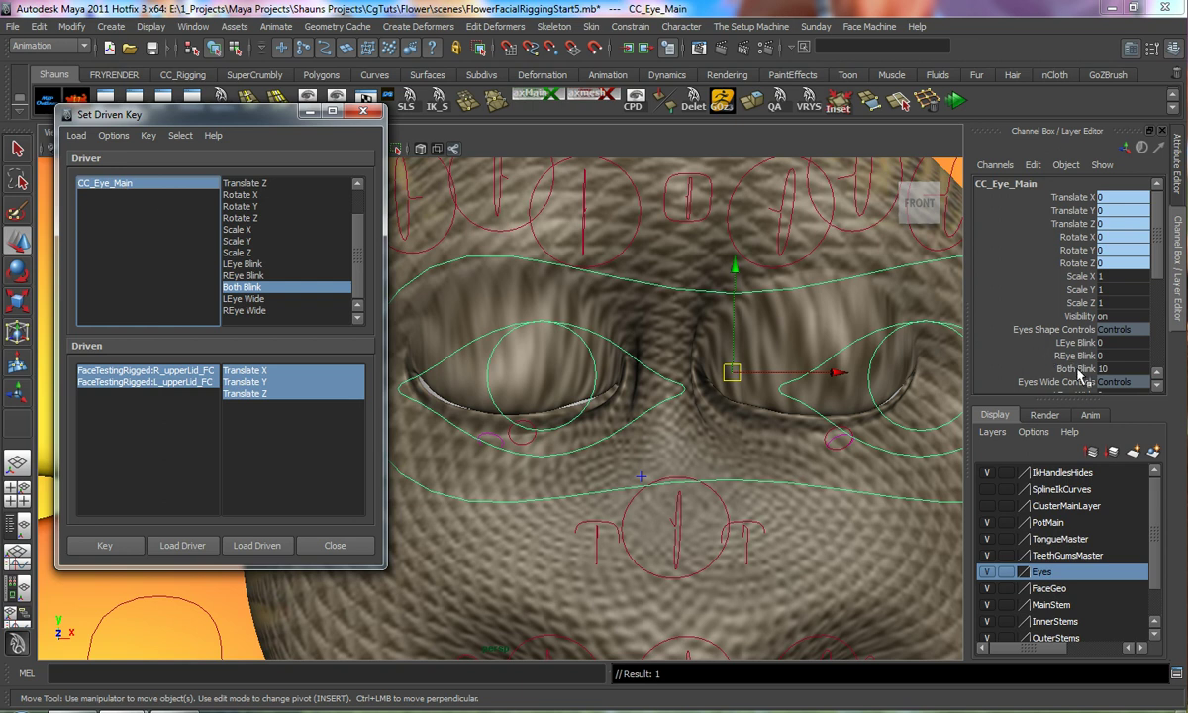
pyautogui.click(1025, 368)
pyautogui.moveTo(1025, 367); pyautogui.dragTo(676, 372, button='middle')
pyautogui.click(1056, 344)
pyautogui.moveTo(1056, 351); pyautogui.dragTo(594, 341, button='middle')
pyautogui.click(1073, 356)
pyautogui.moveTo(1073, 358); pyautogui.dragTo(679, 365, button='middle')
pyautogui.keyDown('alt'); pyautogui.moveTo(624, 357); pyautogui.dragTo(589, 385, button='right'); pyautogui.keyUp('alt')
pyautogui.press('[')
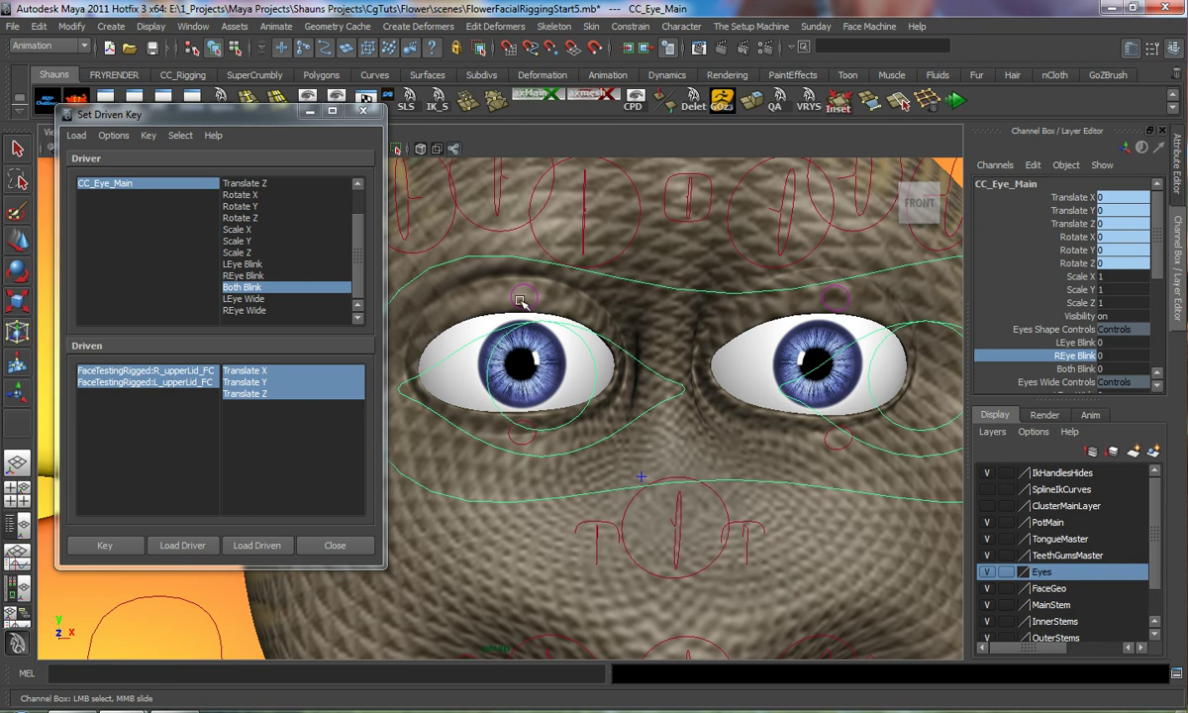
pyautogui.press('[')
pyautogui.press(']')
# Add a keyable float attribute named Both Eyes Wide to CC_Eye_Main, with minimum 0 and maximum 10
pyautogui.scroll(-3, 1030, 352)
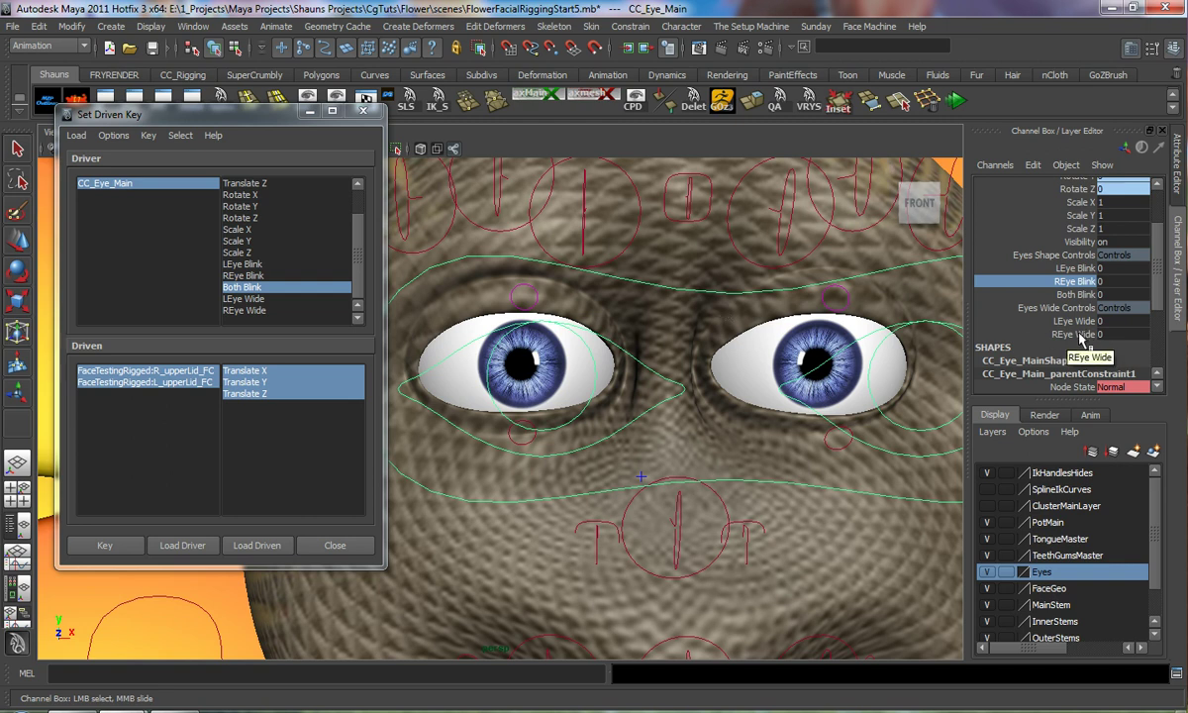
pyautogui.click(71, 25)
pyautogui.click(111, 240)
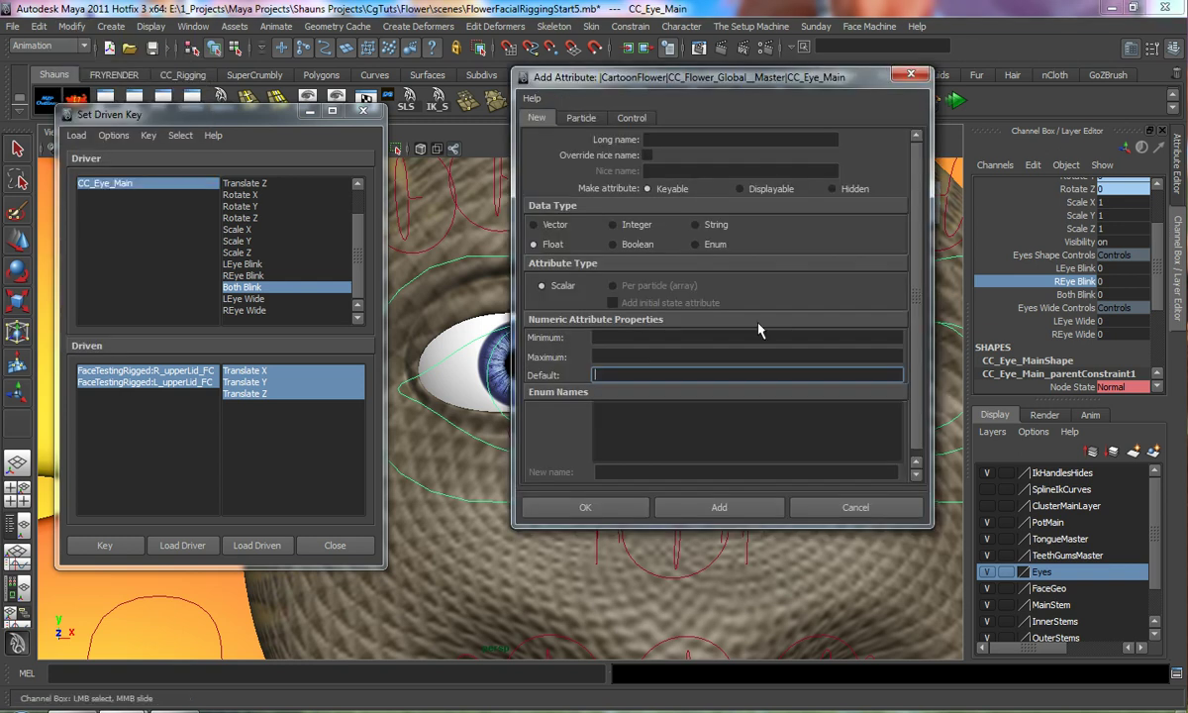
pyautogui.click(670, 141)
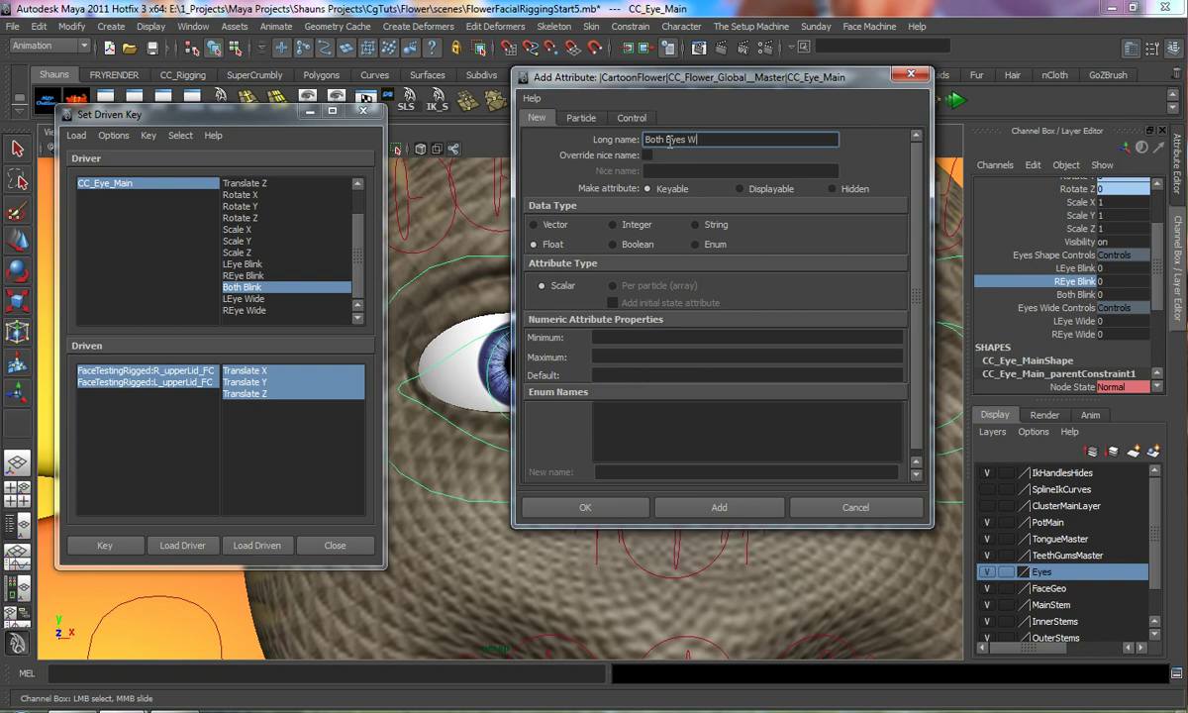
pyautogui.click(608, 338)
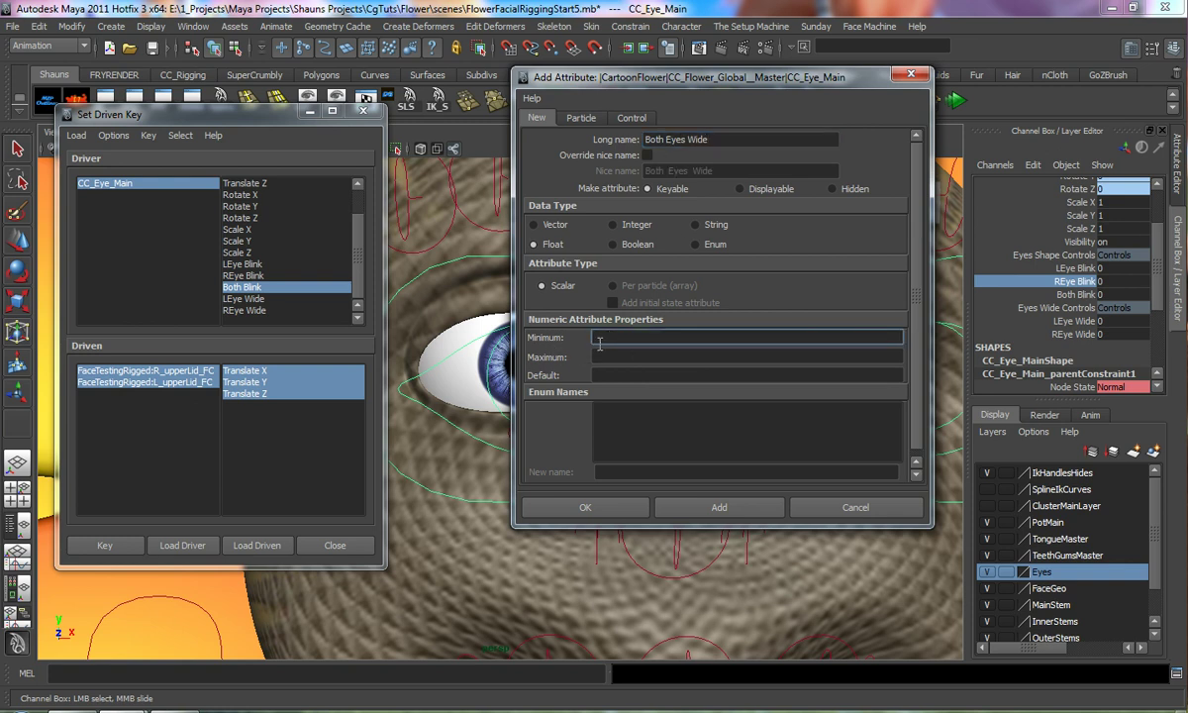
pyautogui.click(603, 358)
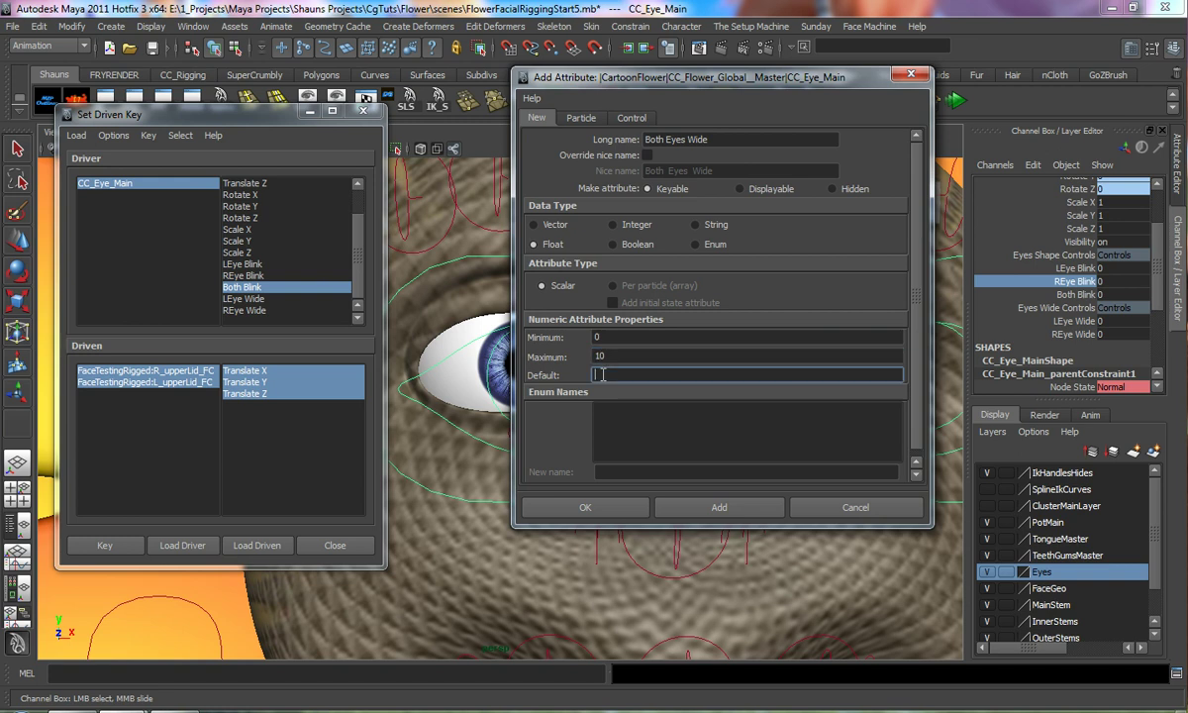
pyautogui.click(716, 509)
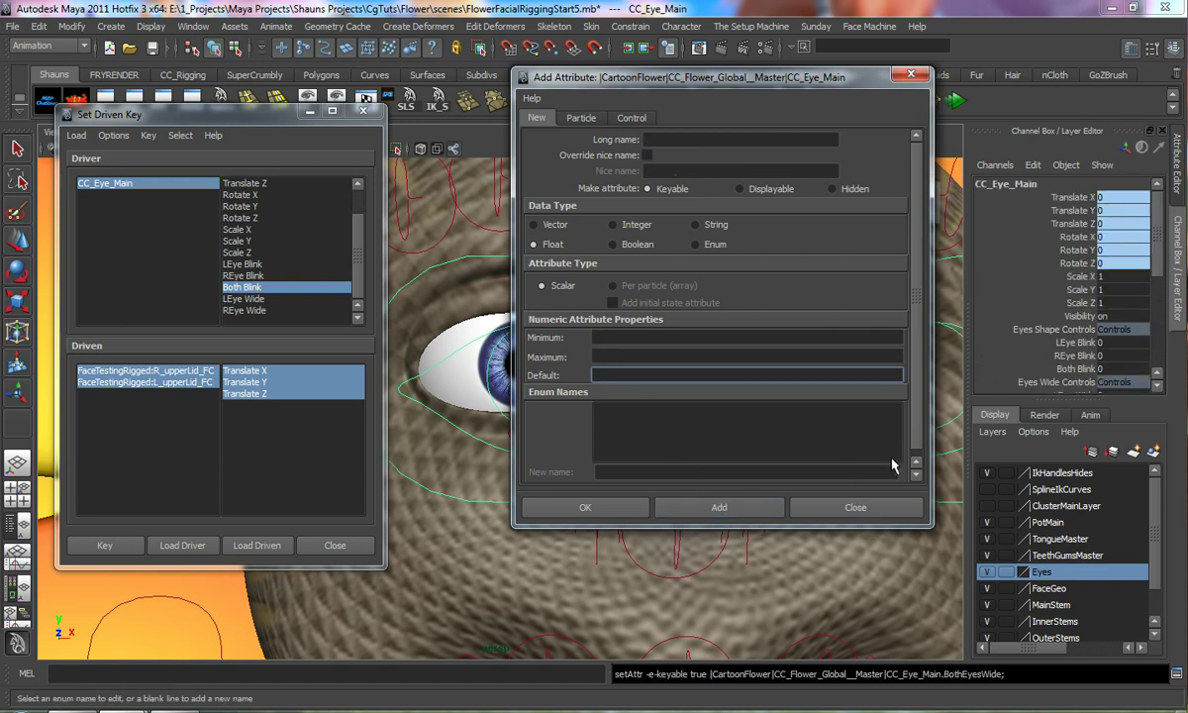
pyautogui.click(855, 507)
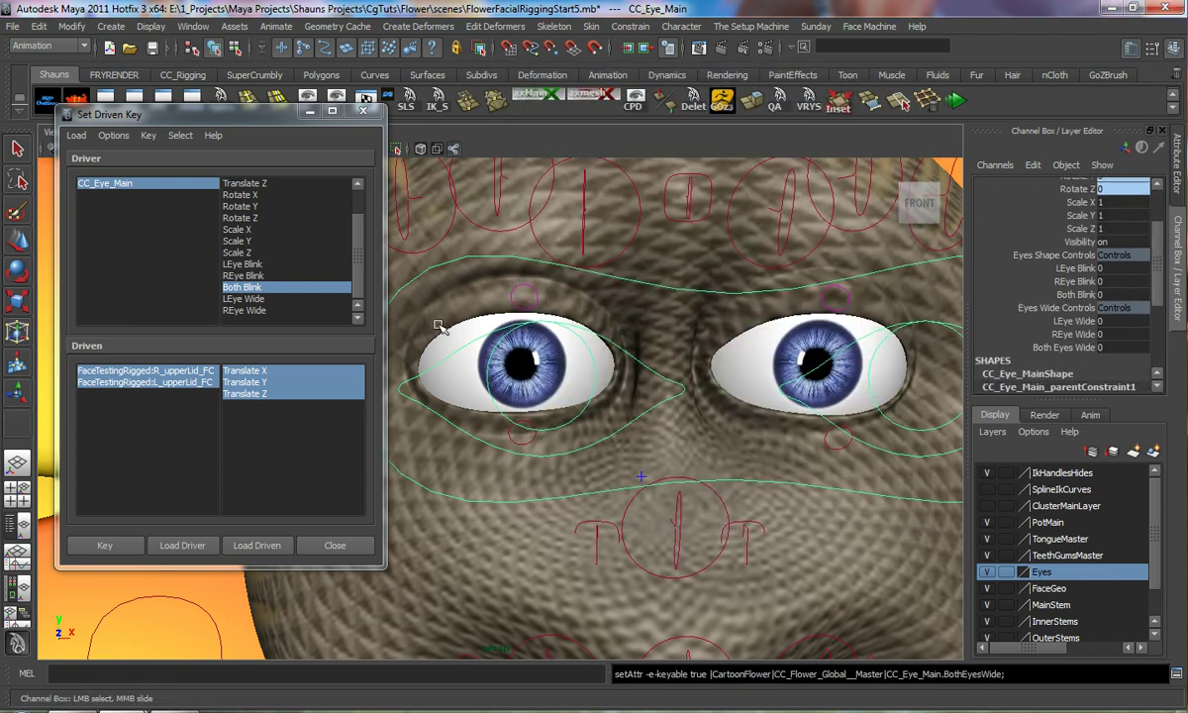
# Choose L Eye Wide as the driver attribute and load L_upperLid_FC as driven with its Translate X, Y and Z
pyautogui.click(139, 187)
pyautogui.scroll(-1, 292, 312)
pyautogui.click(253, 287)
pyautogui.keyDown('alt'); pyautogui.moveTo(799, 388); pyautogui.dragTo(652, 388, button='middle'); pyautogui.keyUp('alt')
pyautogui.click(678, 305)
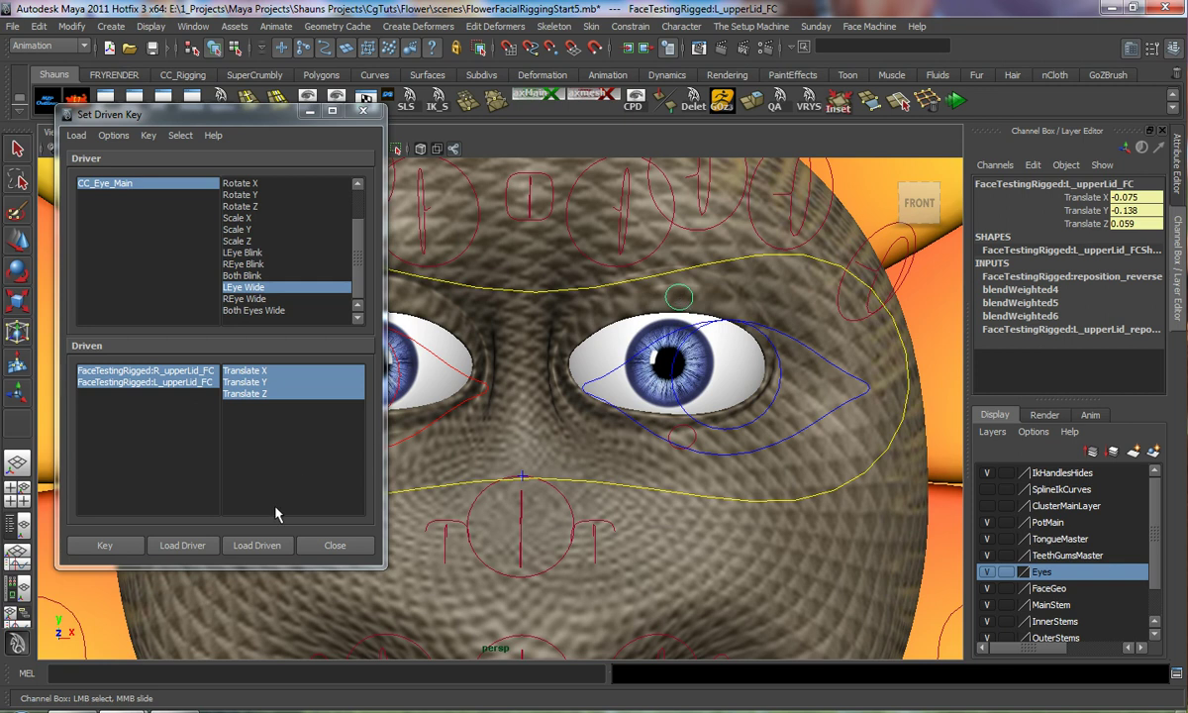
pyautogui.click(256, 545)
pyautogui.moveTo(253, 374); pyautogui.dragTo(247, 394)
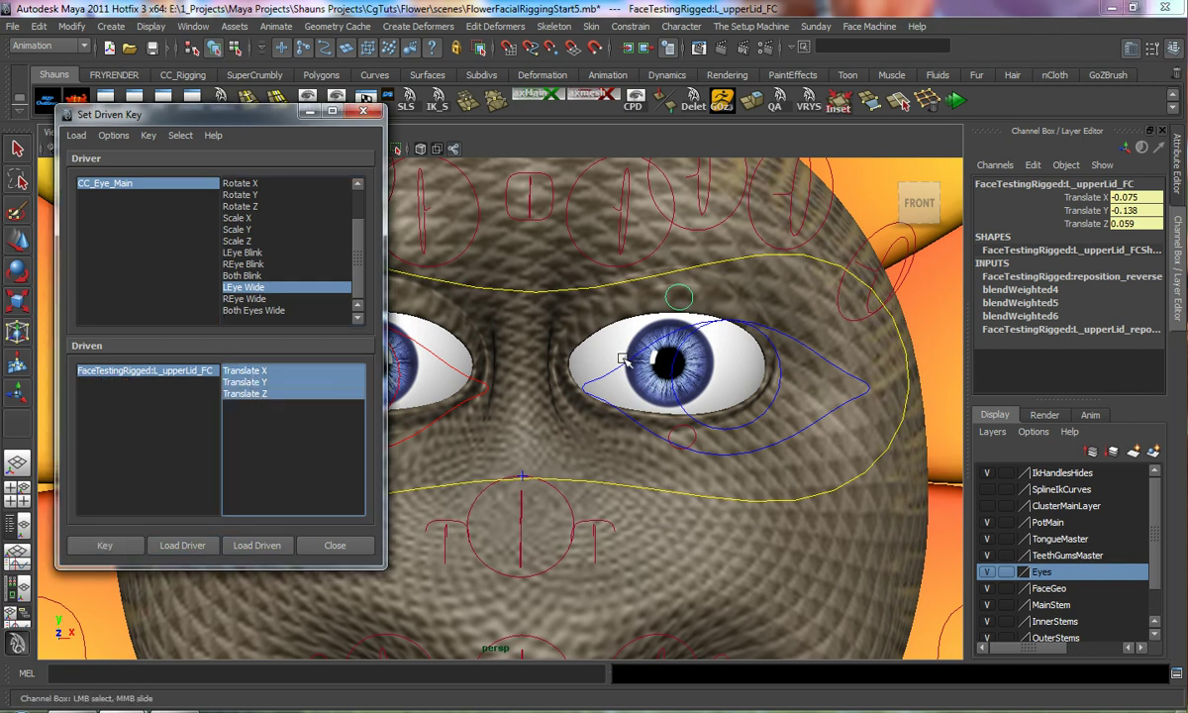
# Load the left upper and lower lid controls together as driven and key their Translate X, Y and Z to L Eye Wide at 0
pyautogui.click(685, 430)
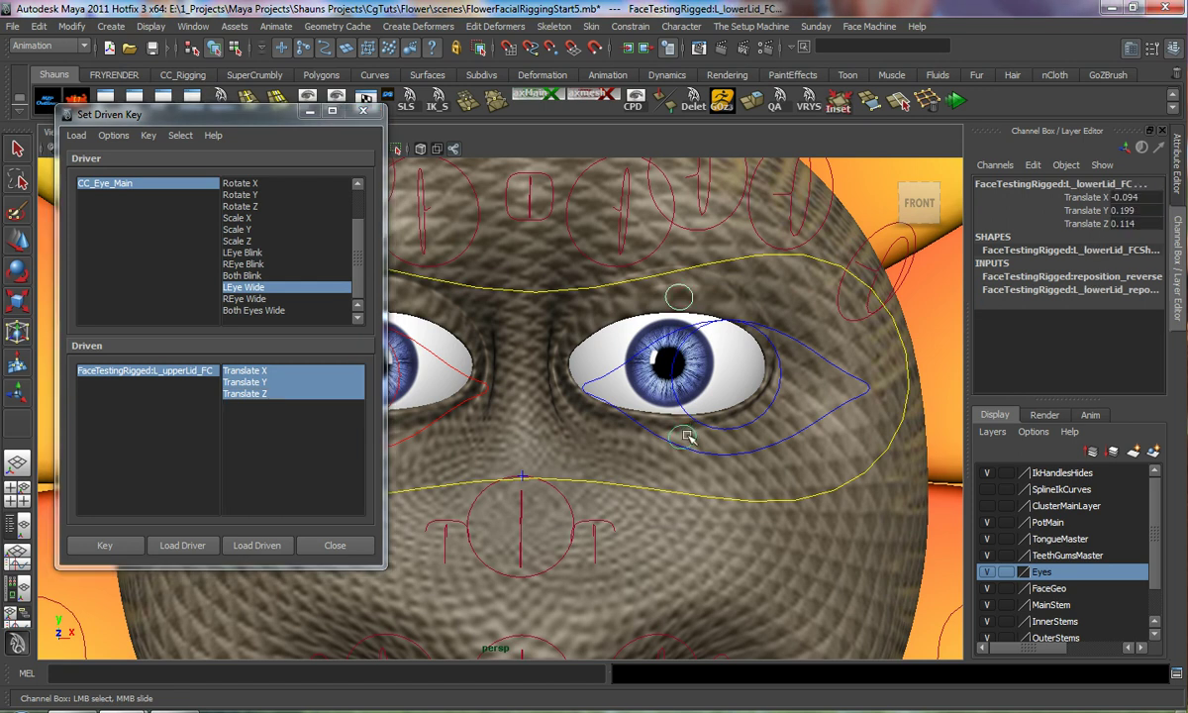
pyautogui.click(256, 544)
pyautogui.moveTo(151, 370); pyautogui.dragTo(158, 385)
pyautogui.moveTo(242, 370); pyautogui.dragTo(257, 393)
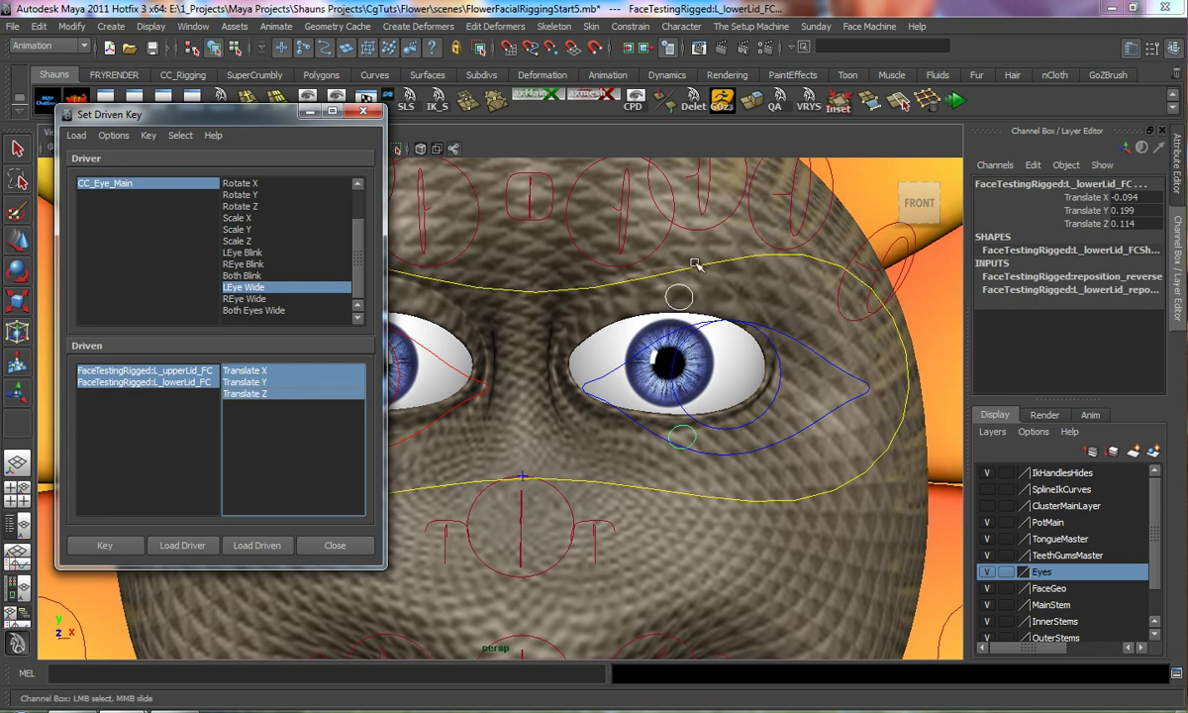
pyautogui.click(104, 545)
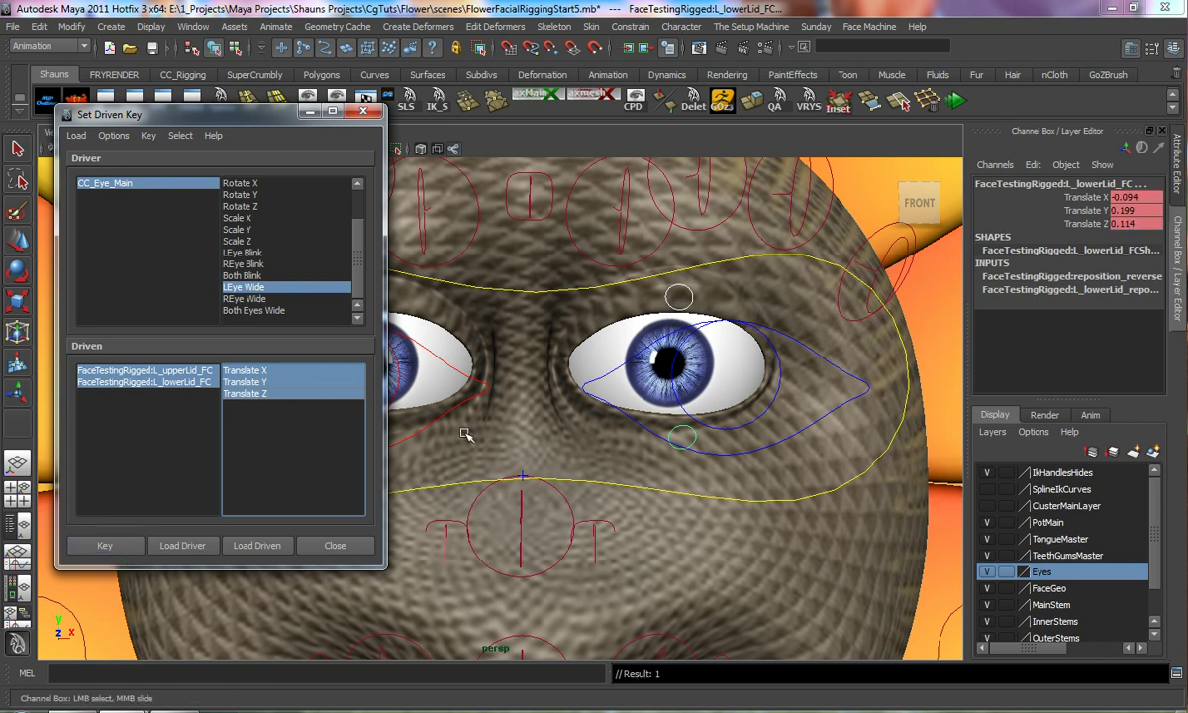
# Key the left eye wide open at L Eye Wide 10, raising the upper lid control and lowering the lower one to about Translate Y -0.189
pyautogui.click(116, 185)
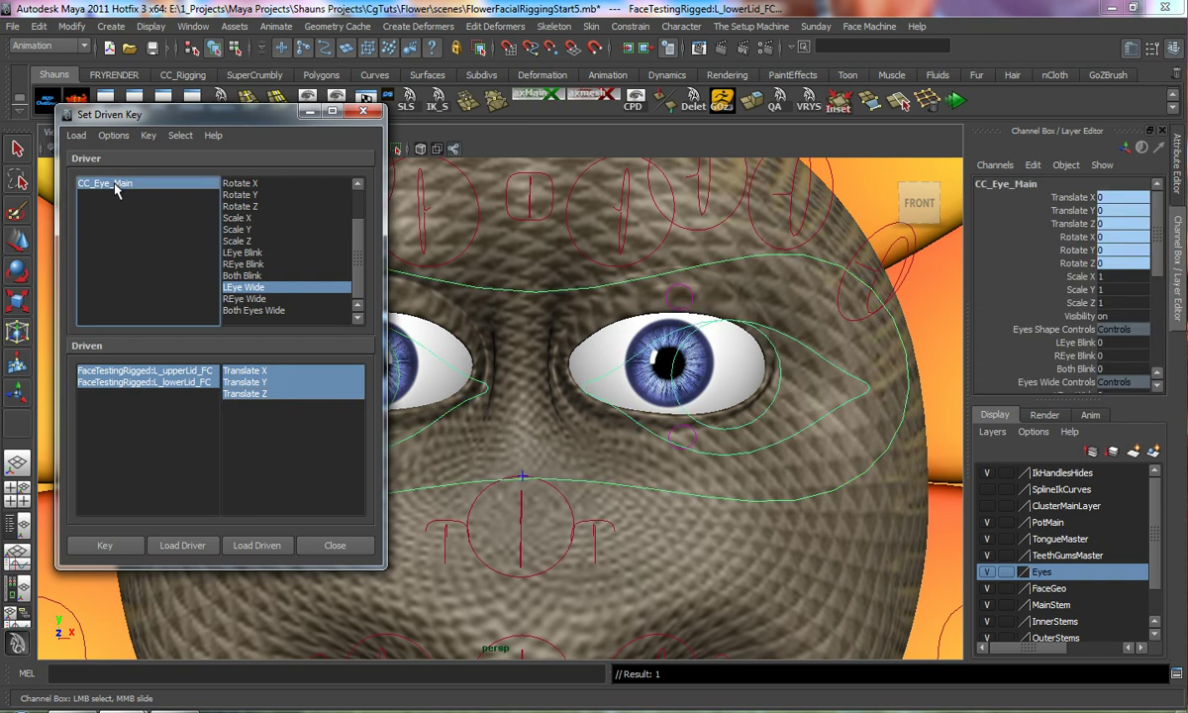
pyautogui.scroll(-3, 1089, 338)
pyautogui.click(1079, 322)
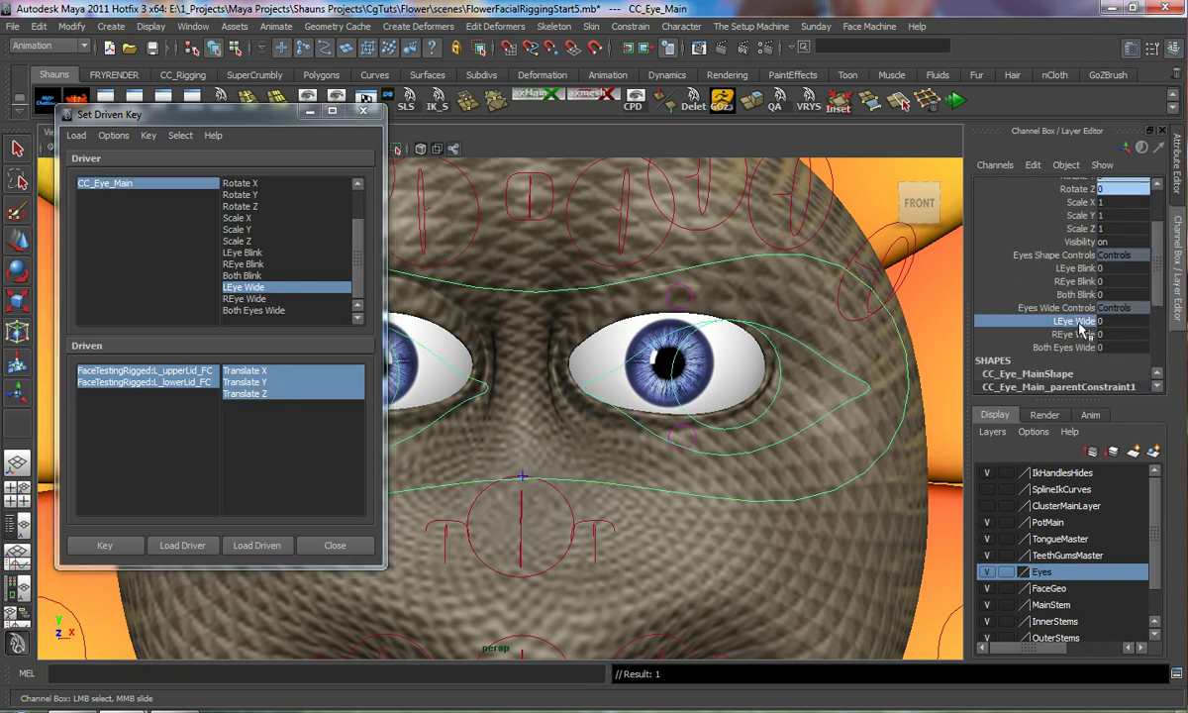
pyautogui.moveTo(691, 327); pyautogui.dragTo(988, 325, button='middle')
pyautogui.click(163, 376)
pyautogui.click(163, 385)
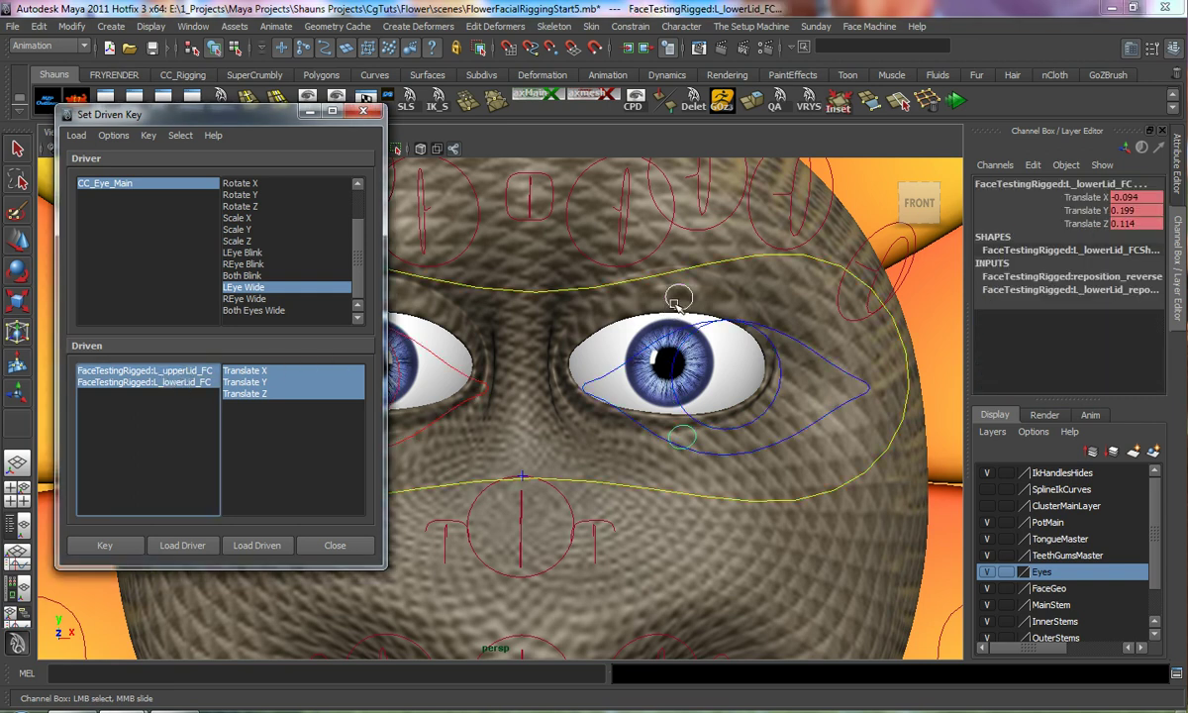
pyautogui.click(680, 295)
pyautogui.press('w')
pyautogui.moveTo(679, 290); pyautogui.dragTo(650, 271)
pyautogui.click(683, 420)
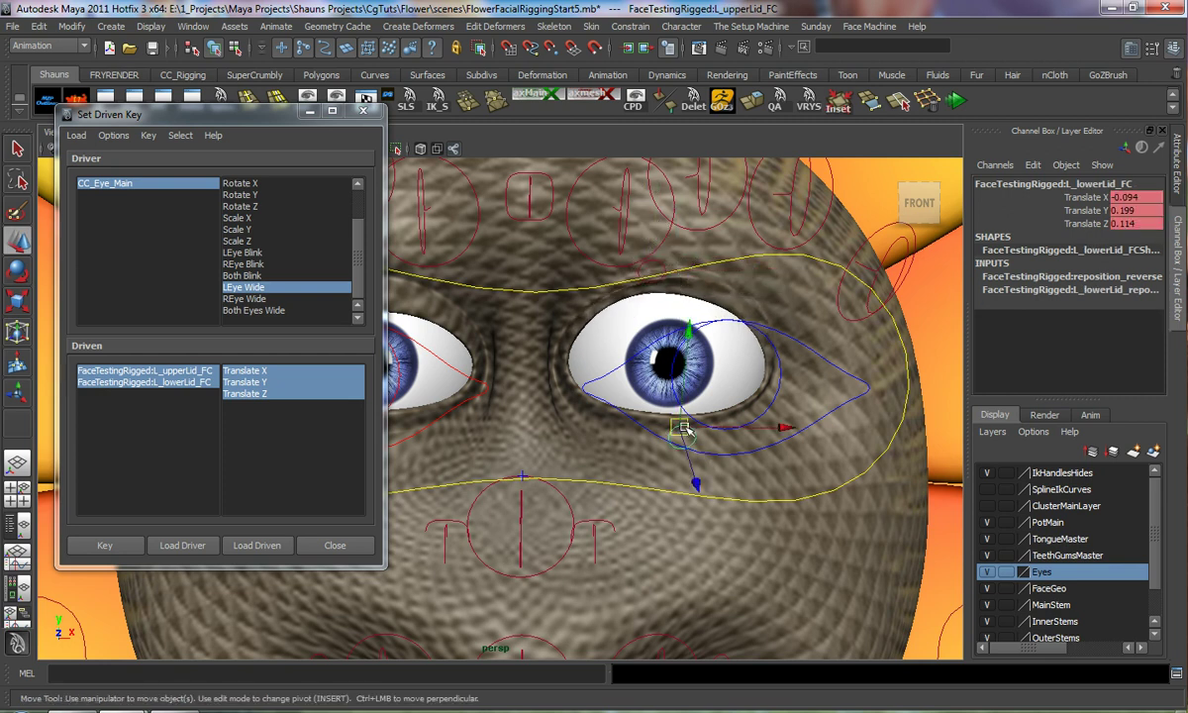
pyautogui.moveTo(683, 419); pyautogui.dragTo(675, 511)
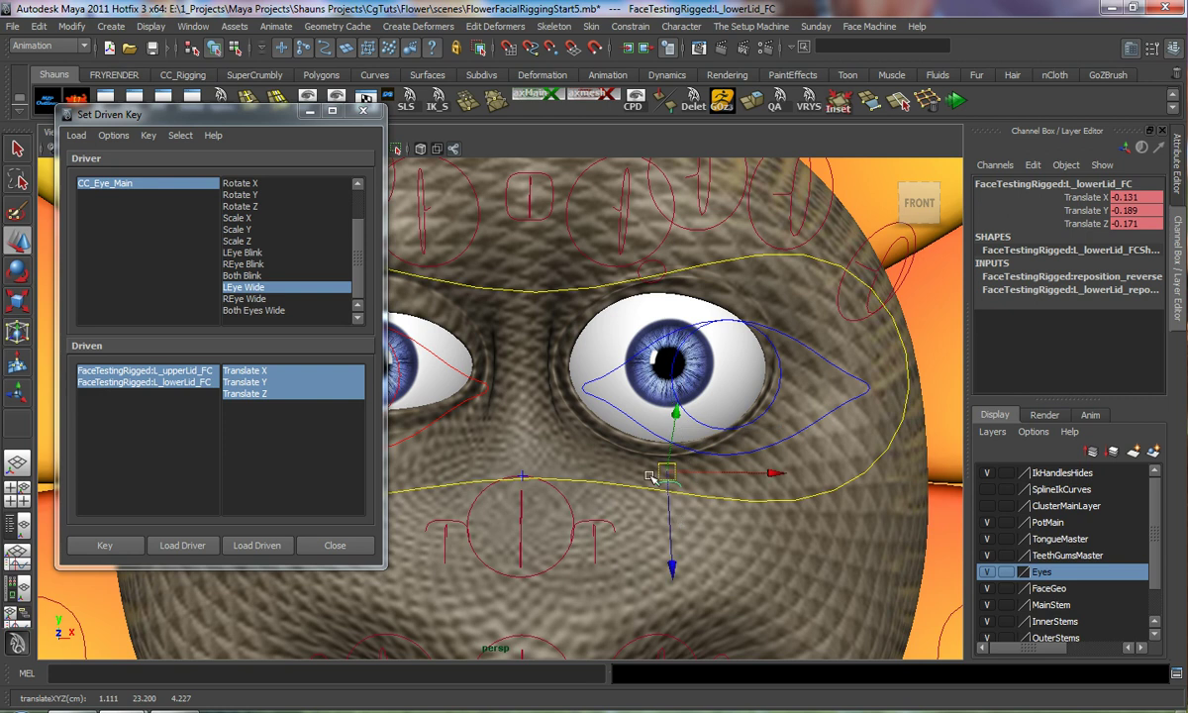
pyautogui.click(105, 545)
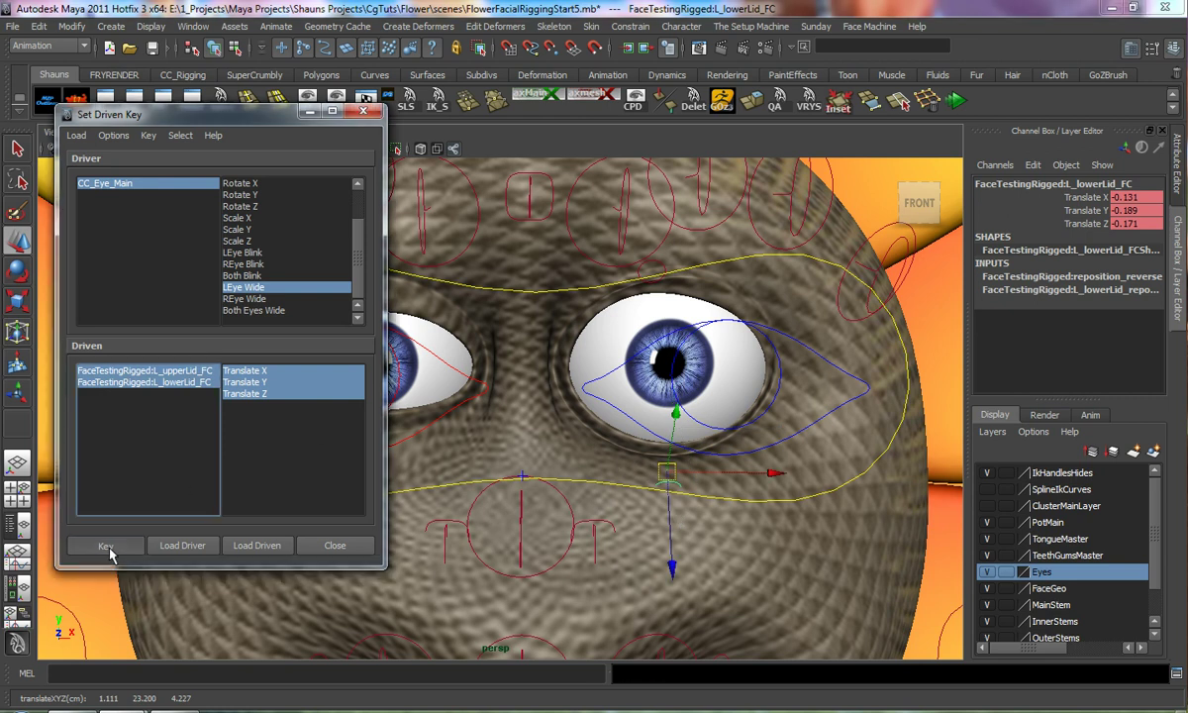
# Test the L Eye Wide attribute on CC_Eye_Main through its range and return it to 0
pyautogui.click(139, 186)
pyautogui.scroll(-1, 1030, 341)
pyautogui.moveTo(889, 354); pyautogui.dragTo(710, 376, button='middle')
pyautogui.moveTo(904, 366); pyautogui.dragTo(673, 370, button='middle')
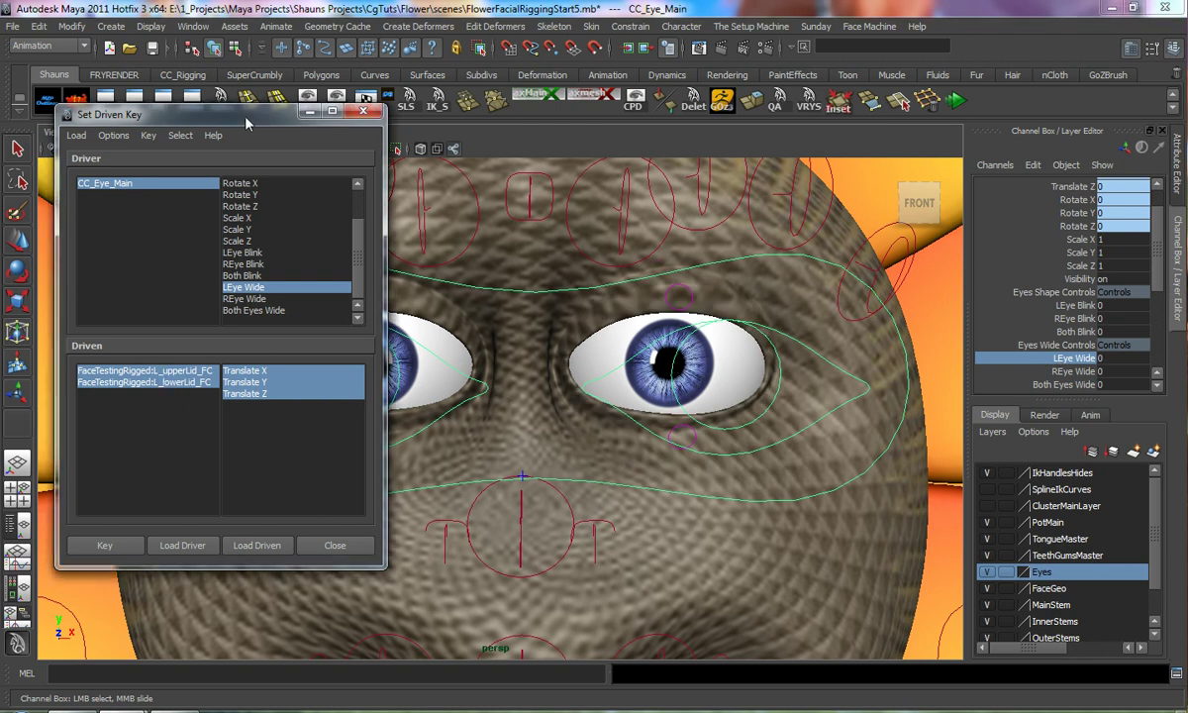
# Load the right upper and lower lid controls as driven and key their Translate X, Y and Z to R Eye Wide at 0
pyautogui.moveTo(262, 115); pyautogui.dragTo(63, 128)
pyautogui.keyDown('alt'); pyautogui.moveTo(465, 383); pyautogui.dragTo(606, 402, button='middle'); pyautogui.keyUp('alt')
pyautogui.click(512, 322)
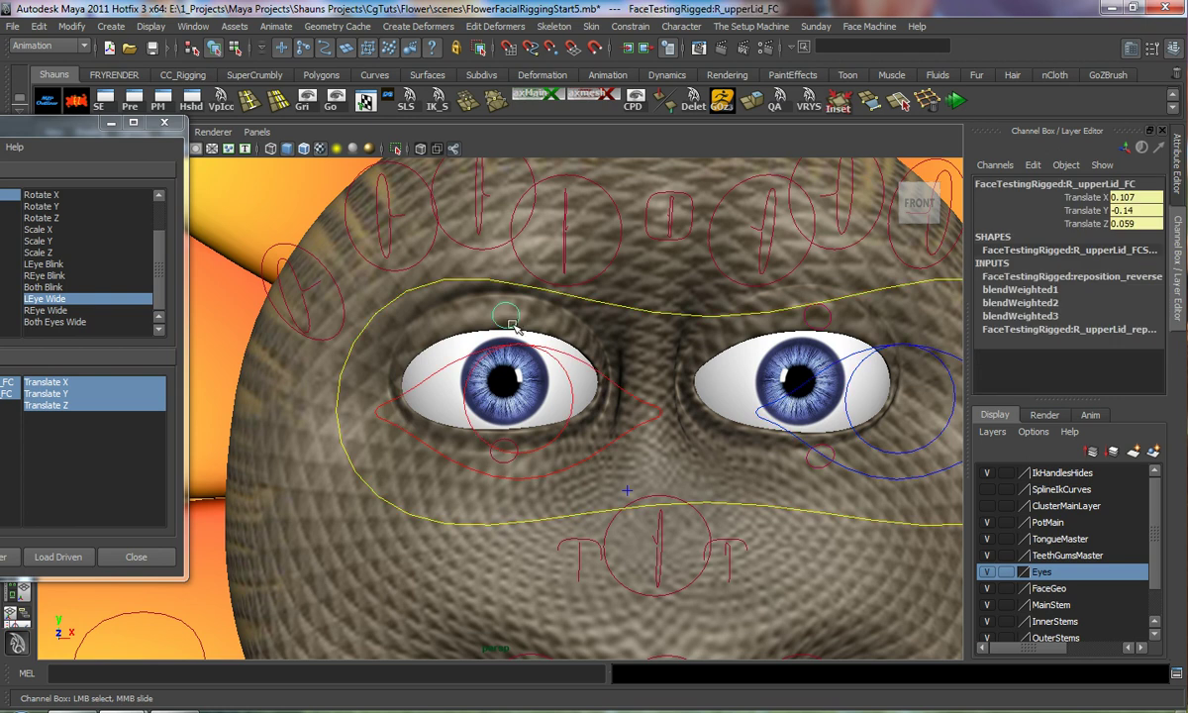
pyautogui.click(506, 454)
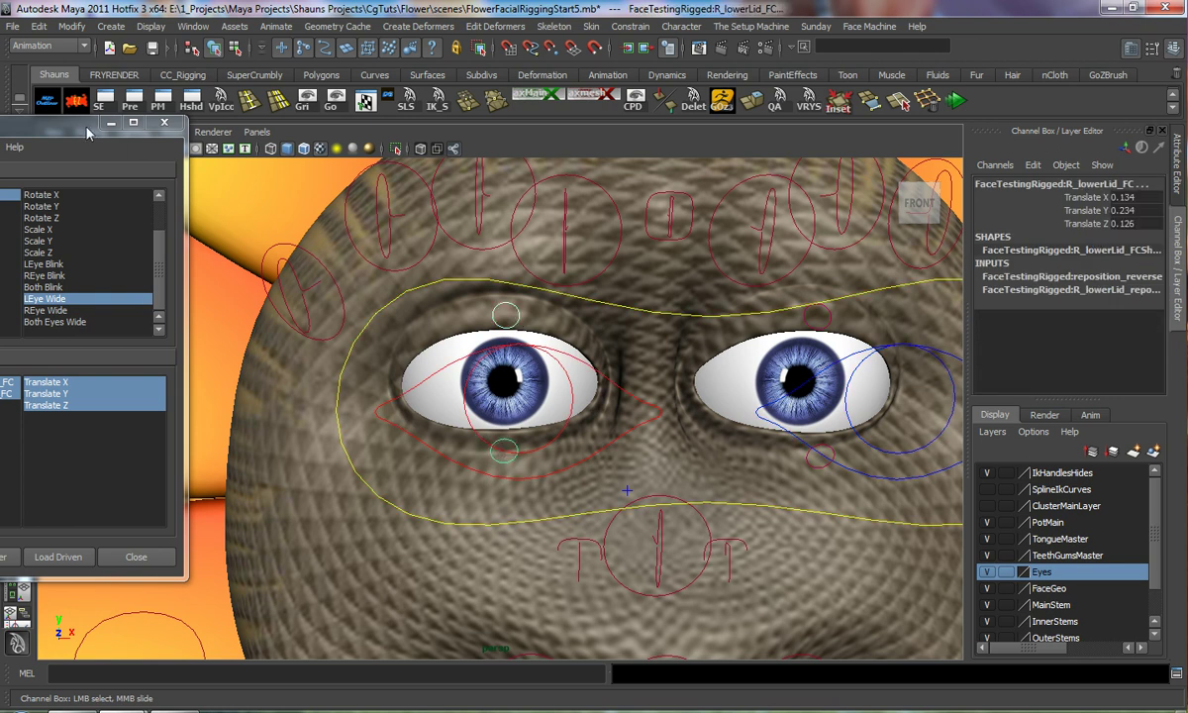
pyautogui.moveTo(105, 136); pyautogui.dragTo(379, 120)
pyautogui.click(322, 483)
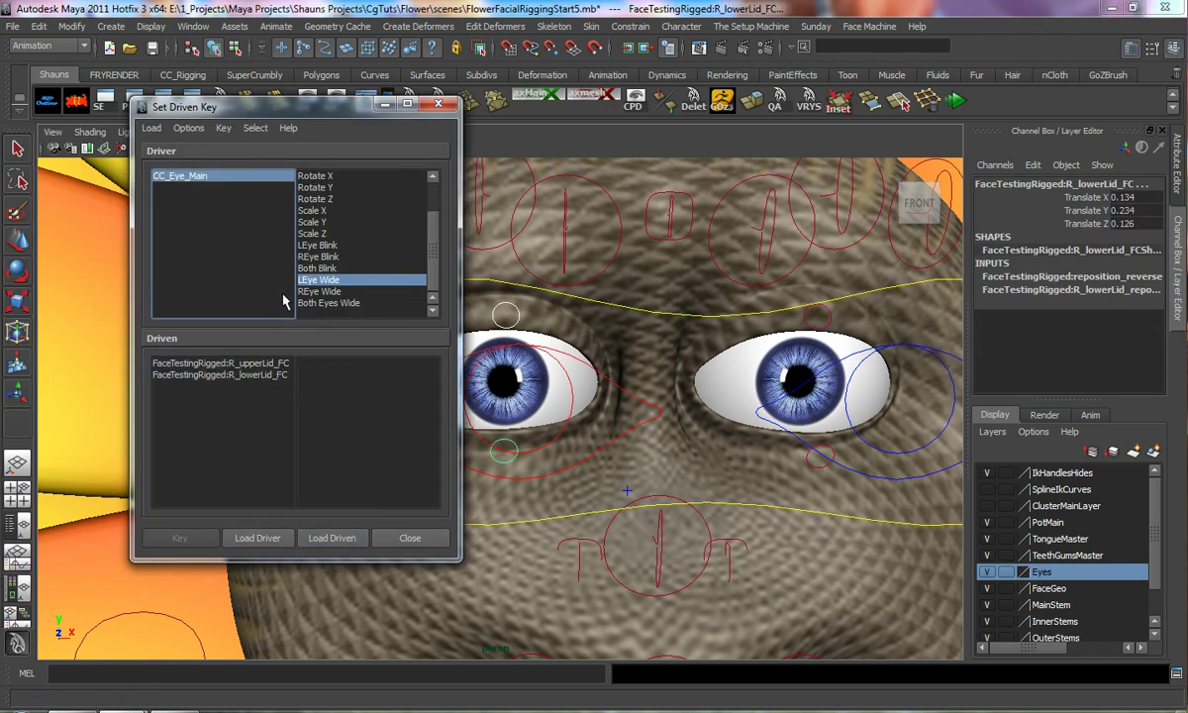
pyautogui.click(313, 292)
pyautogui.moveTo(235, 372); pyautogui.dragTo(234, 362)
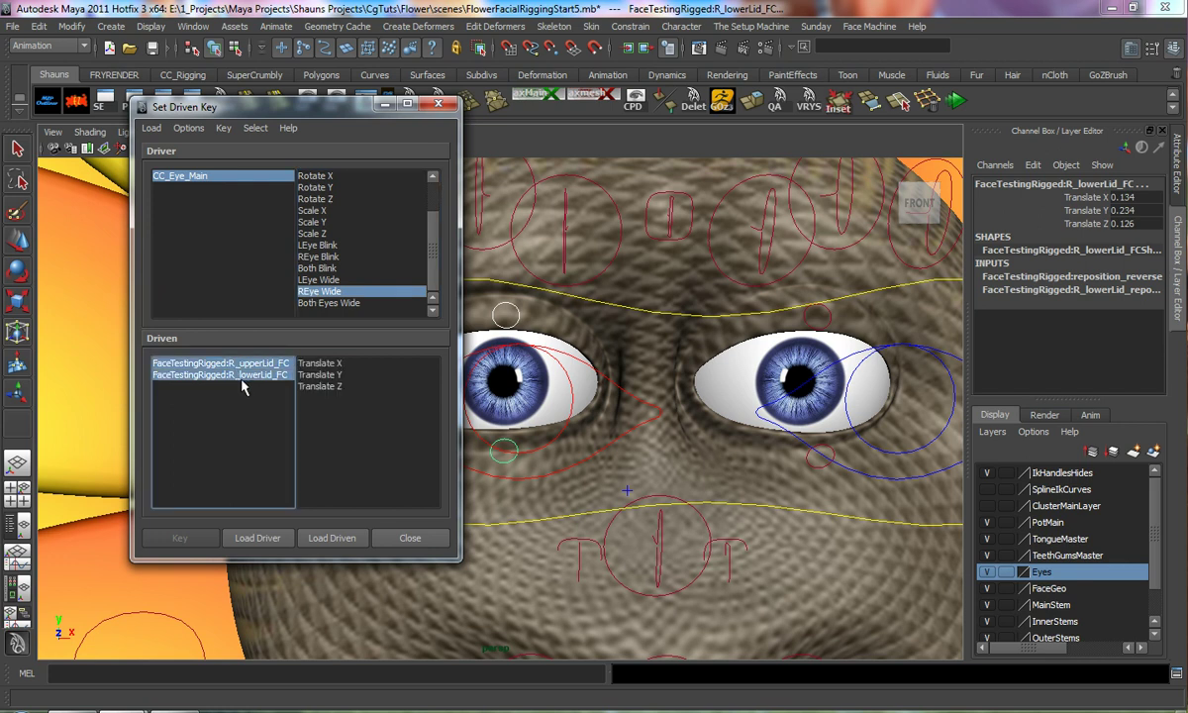
pyautogui.moveTo(337, 364); pyautogui.dragTo(332, 392)
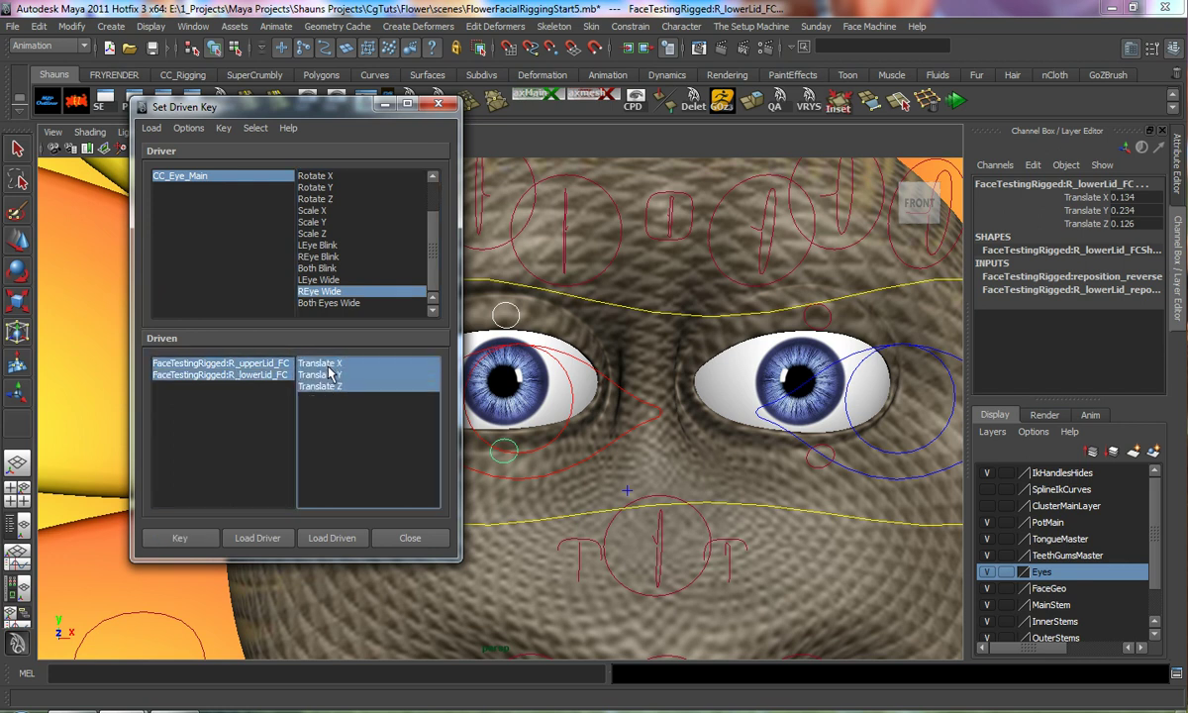
pyautogui.click(179, 538)
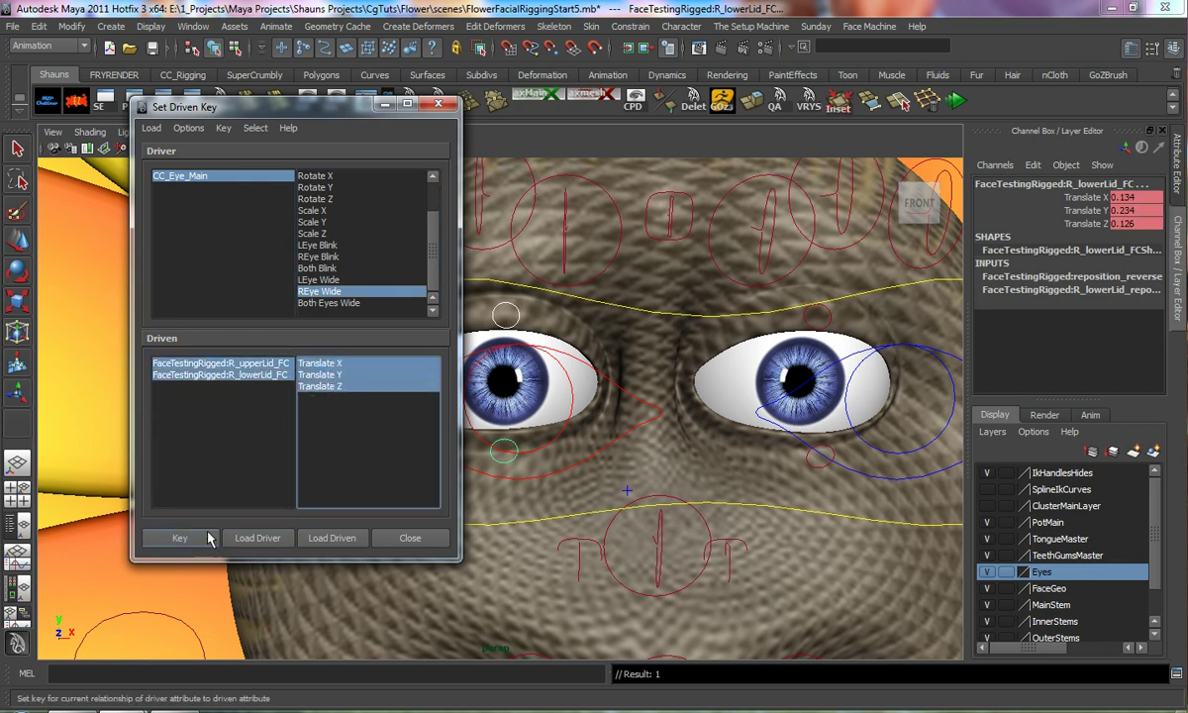
# Key the right eye wide open at R Eye Wide 10, raising the upper lid control and lowering the lower one to about Translate Y -0.214
pyautogui.moveTo(308, 102); pyautogui.dragTo(200, 120)
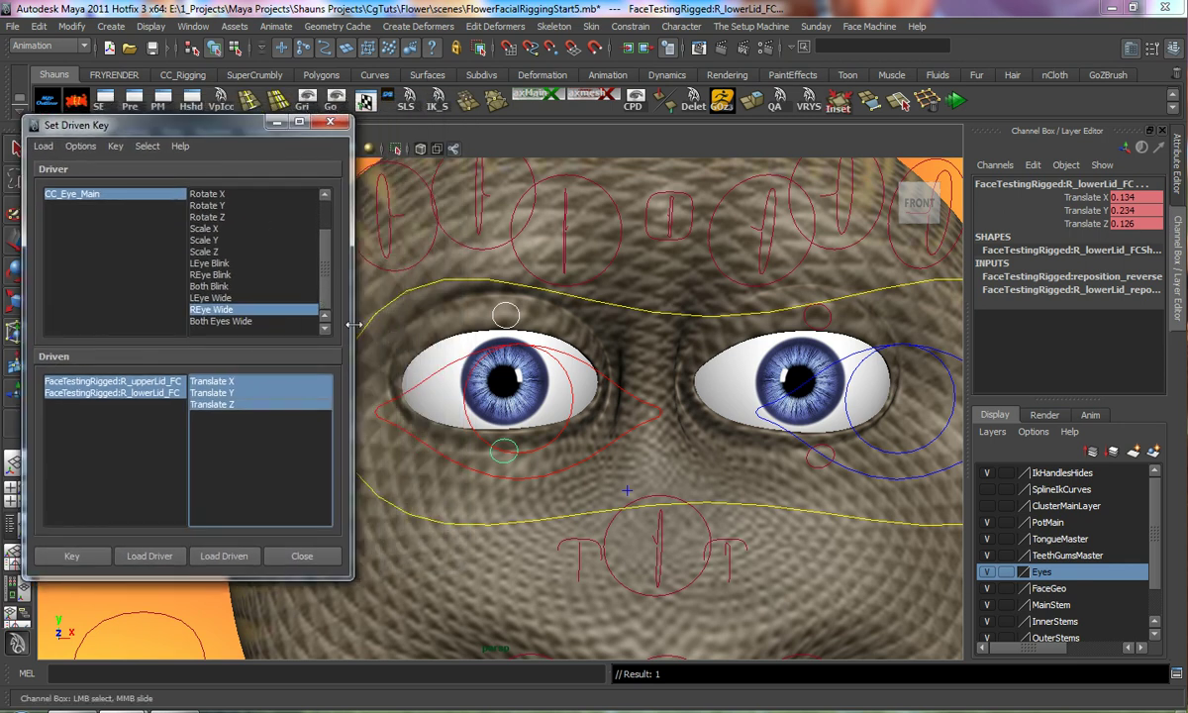
pyautogui.click(102, 193)
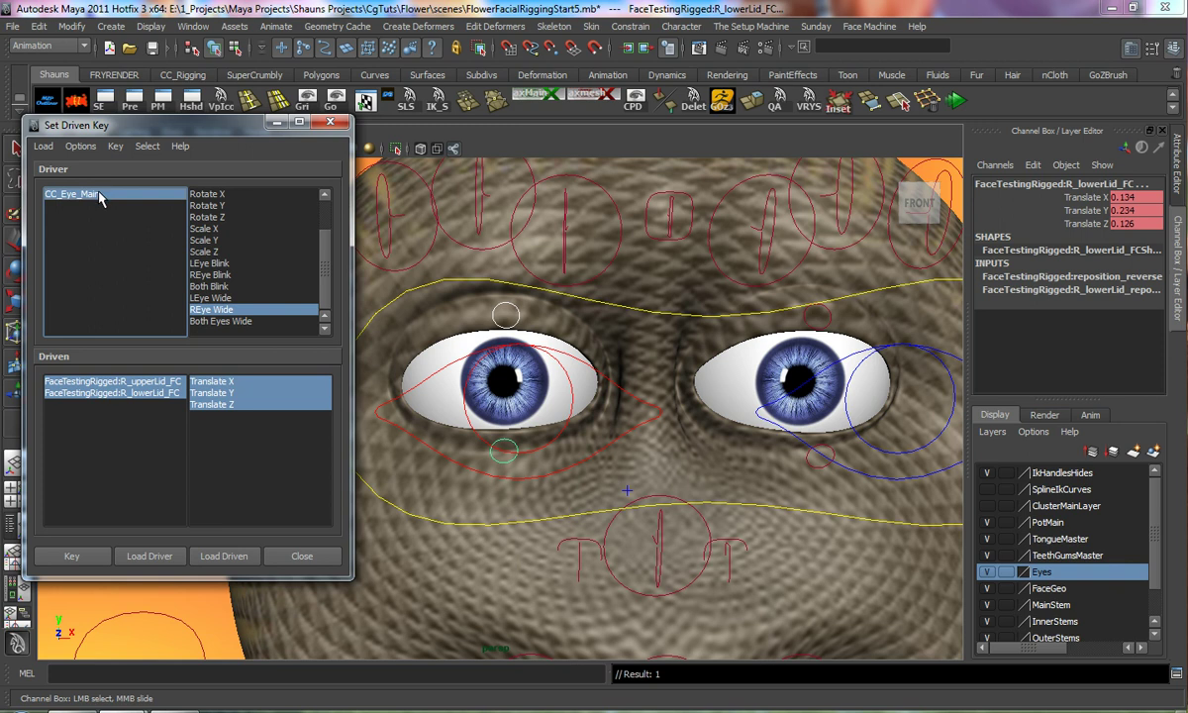
pyautogui.scroll(-3, 1050, 287)
pyautogui.click(1081, 334)
pyautogui.moveTo(863, 337); pyautogui.dragTo(889, 356, button='middle')
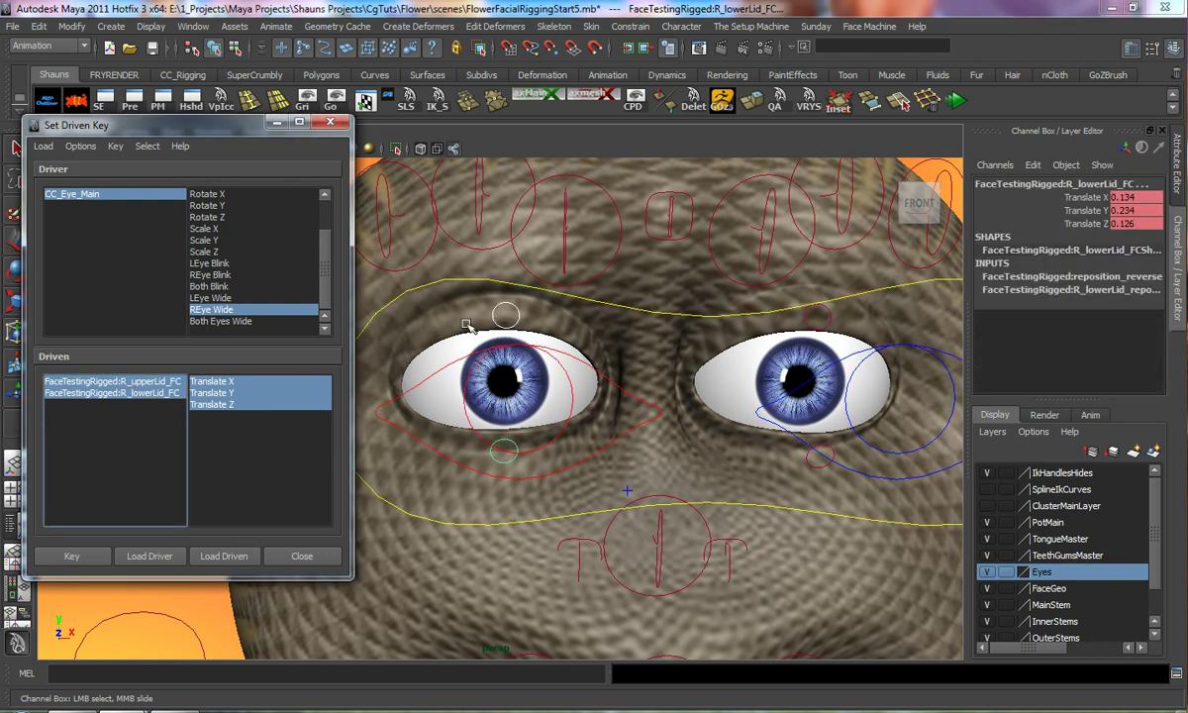
pyautogui.click(499, 321)
pyautogui.press('w')
pyautogui.moveTo(500, 315); pyautogui.dragTo(495, 286)
pyautogui.click(509, 442)
pyautogui.moveTo(504, 438); pyautogui.dragTo(498, 547)
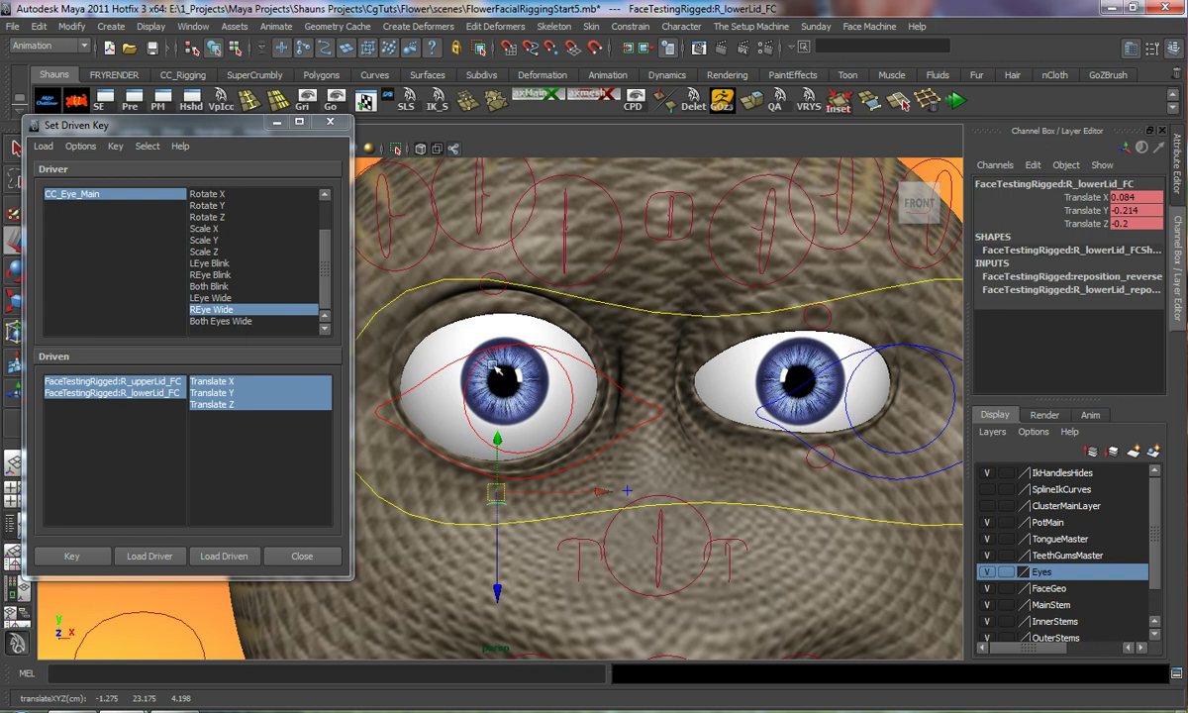
pyautogui.click(71, 555)
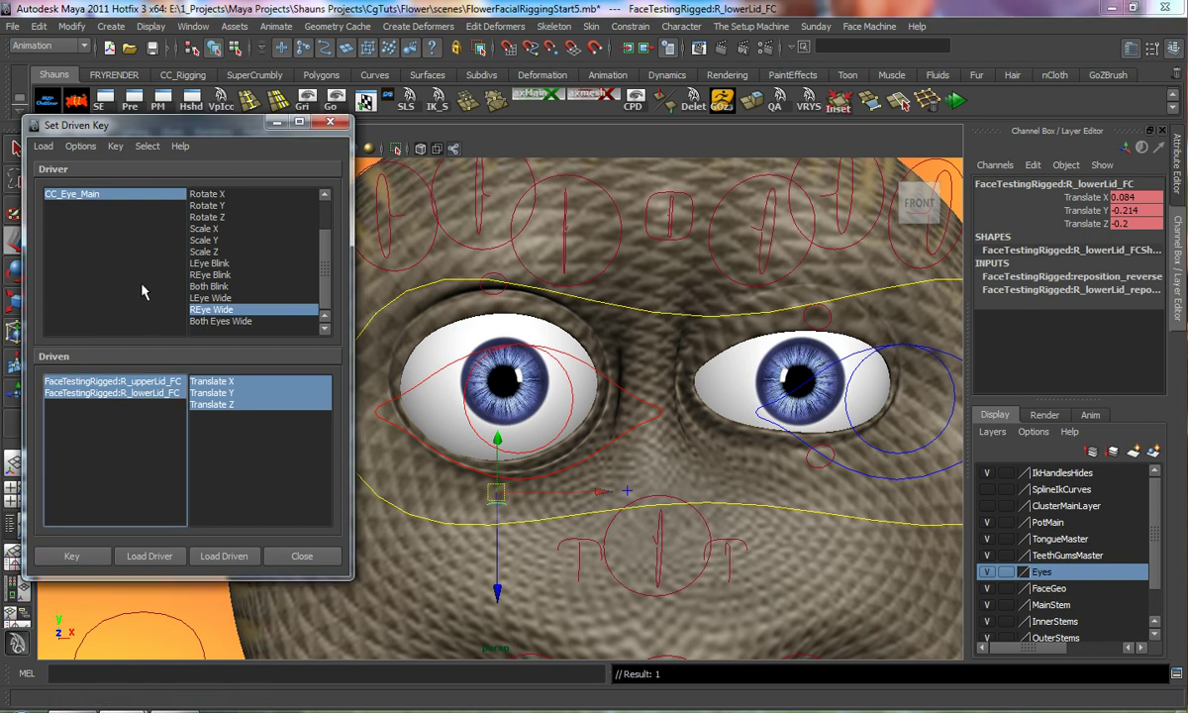
# Test the R Eye Wide attribute on CC_Eye_Main through its range and return it to 0
pyautogui.click(98, 194)
pyautogui.scroll(-3, 1029, 297)
pyautogui.click(1035, 333)
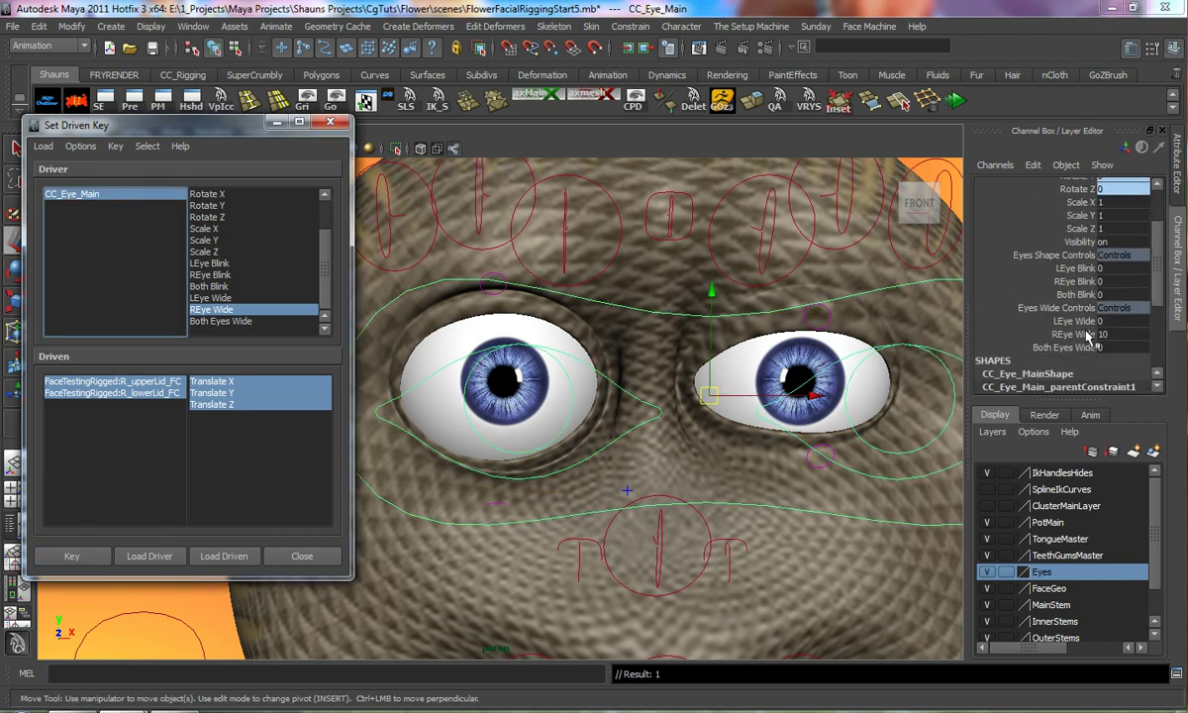
pyautogui.moveTo(845, 350); pyautogui.dragTo(666, 381, button='middle')
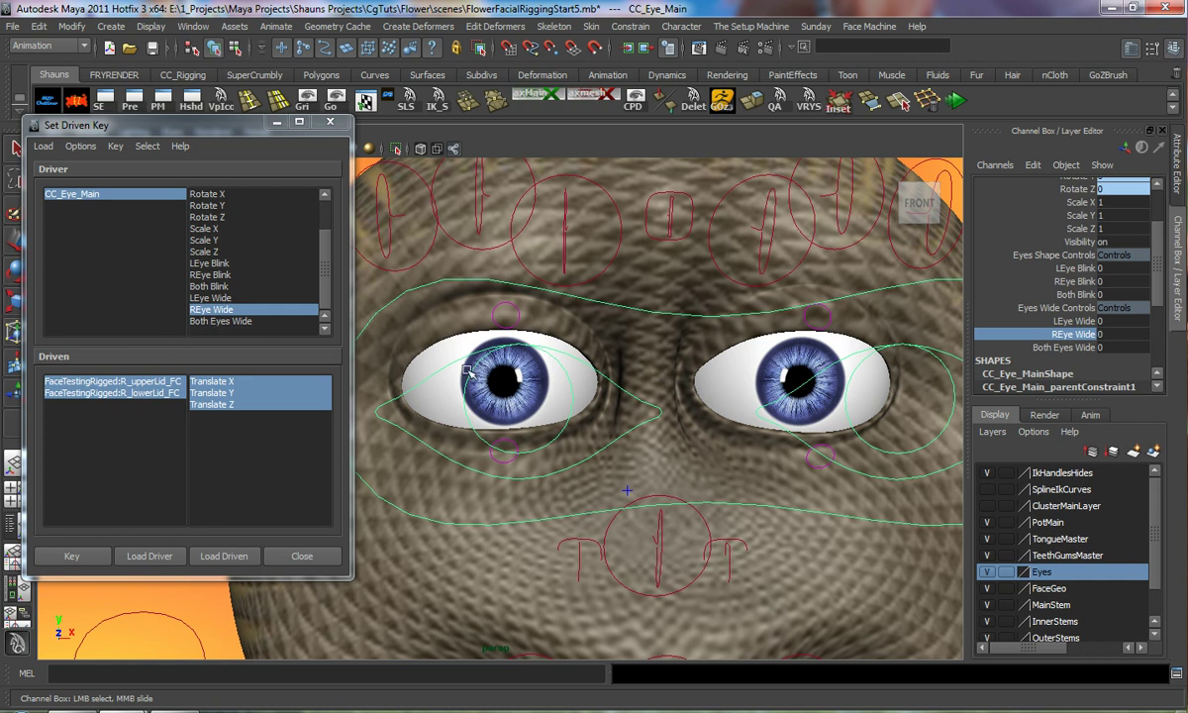
# Load CC_Eye_Main as driven and key its Both Eyes Wide attribute at 0 to L Eye Wide and R Eye Wide in turn
pyautogui.click(606, 305)
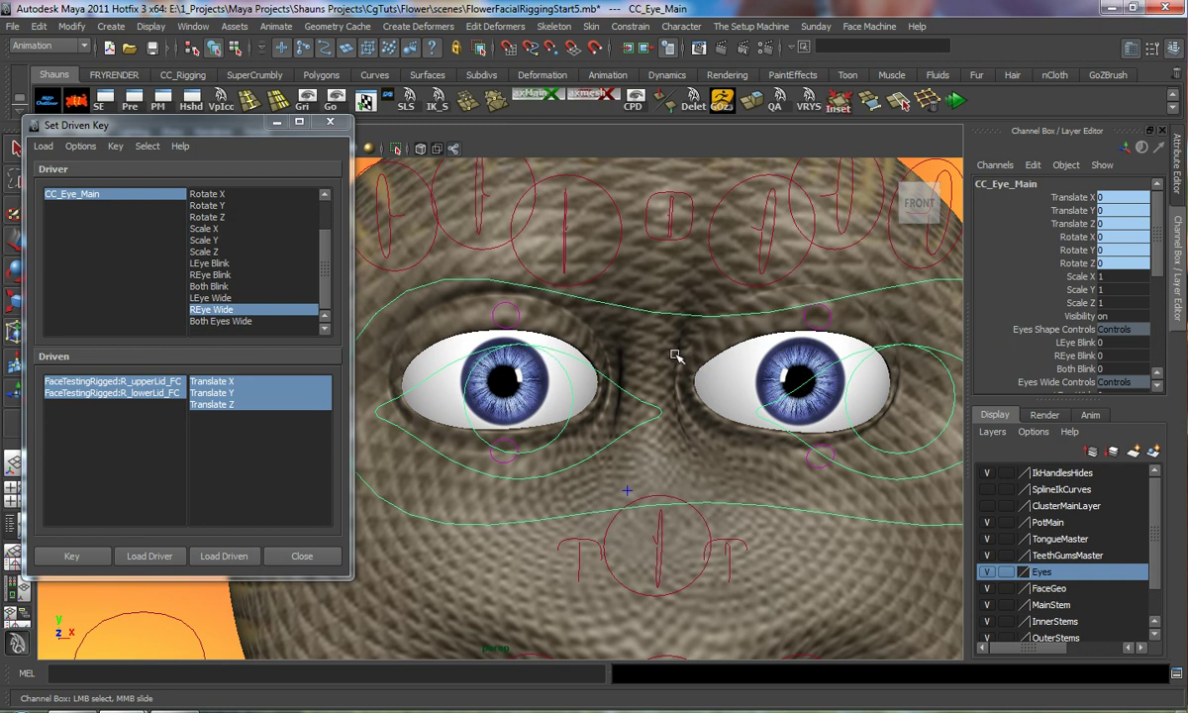
pyautogui.scroll(-3, 982, 305)
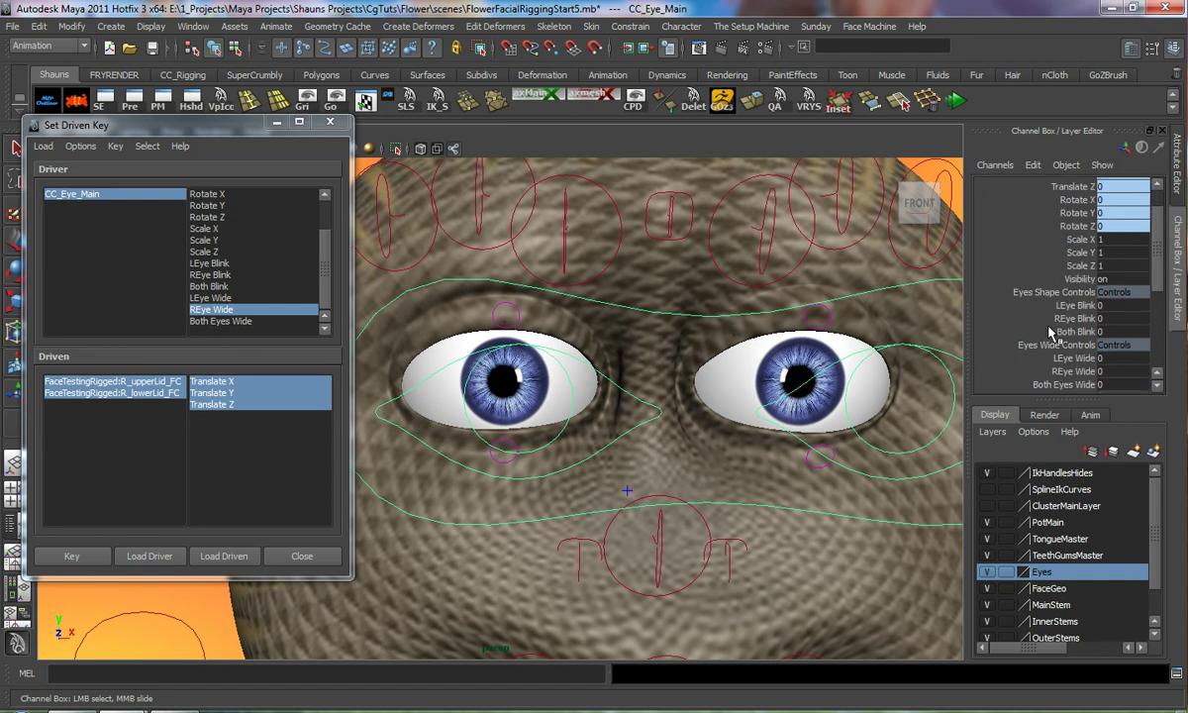
pyautogui.click(223, 555)
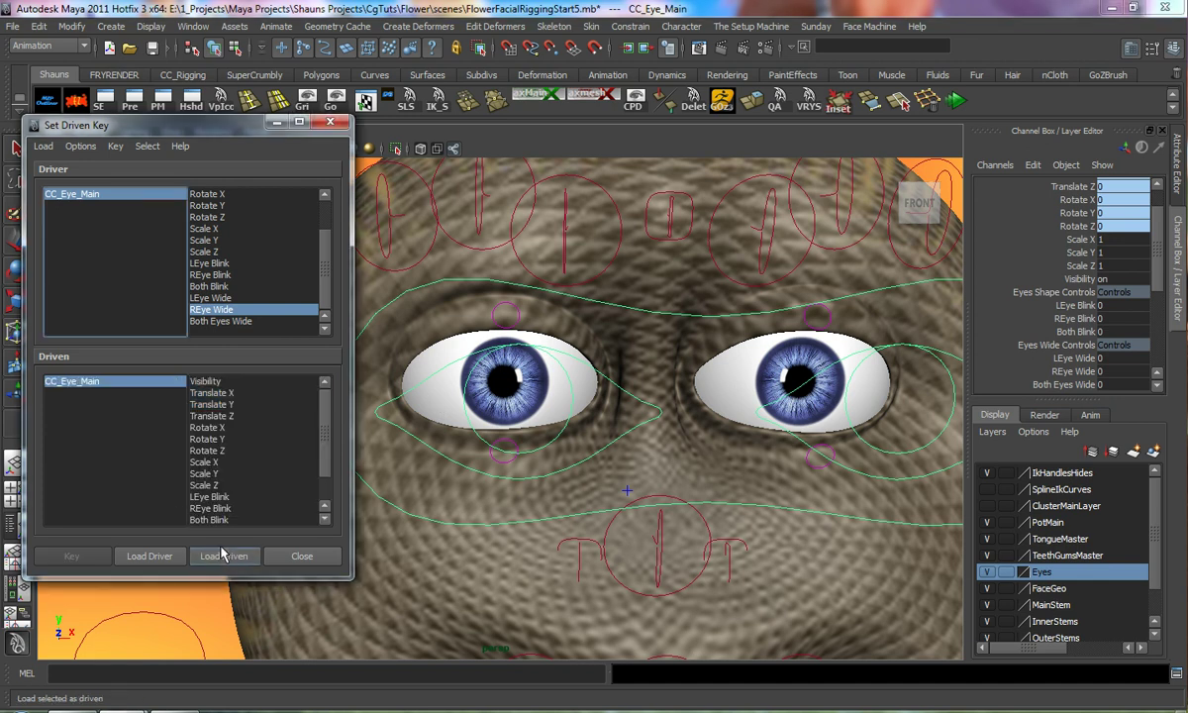
pyautogui.scroll(-1, 220, 448)
pyautogui.click(221, 519)
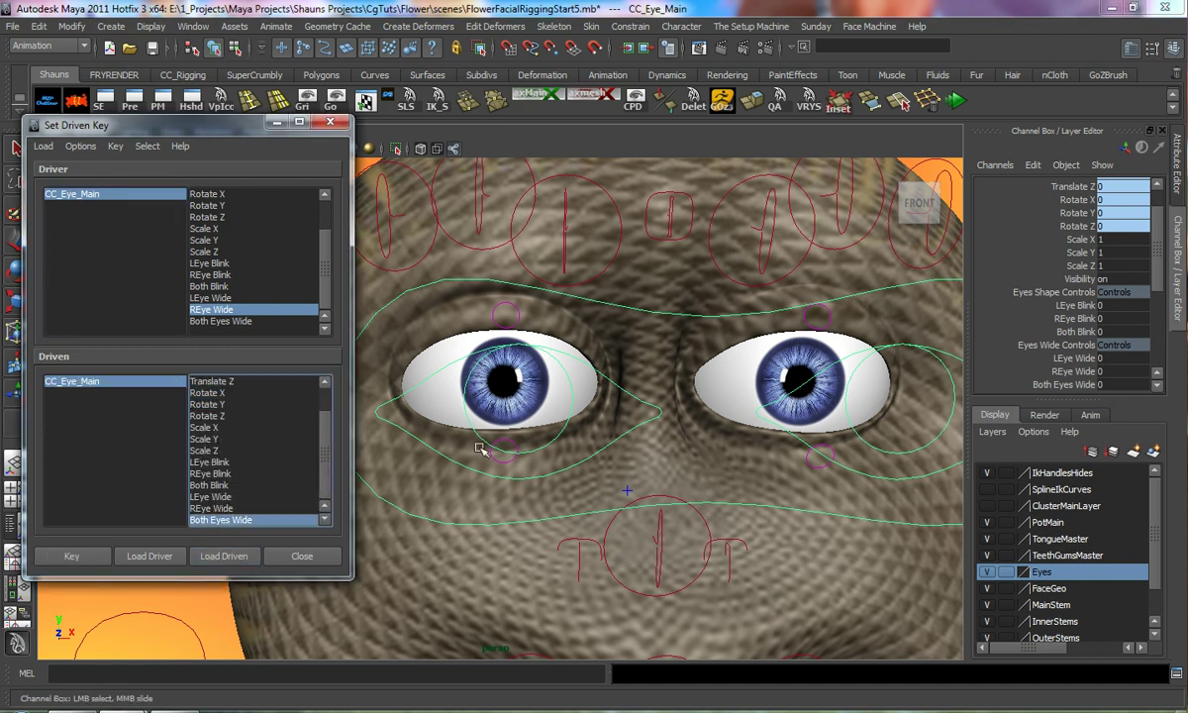
pyautogui.click(222, 298)
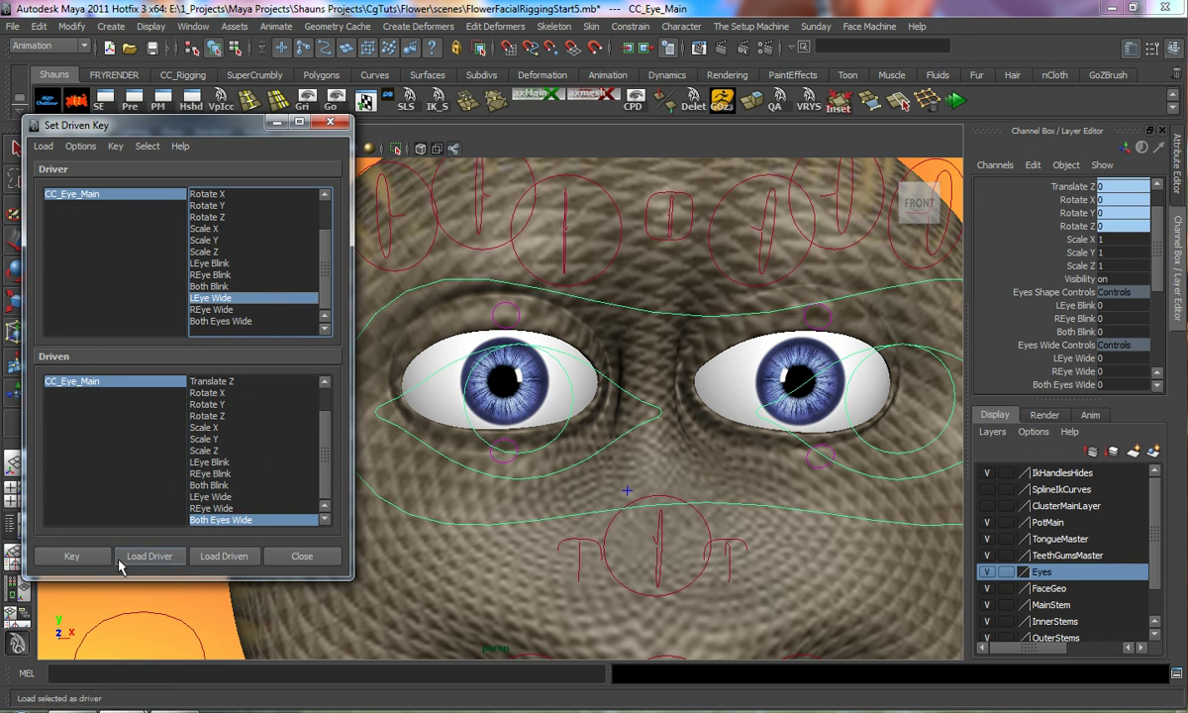
pyautogui.click(71, 557)
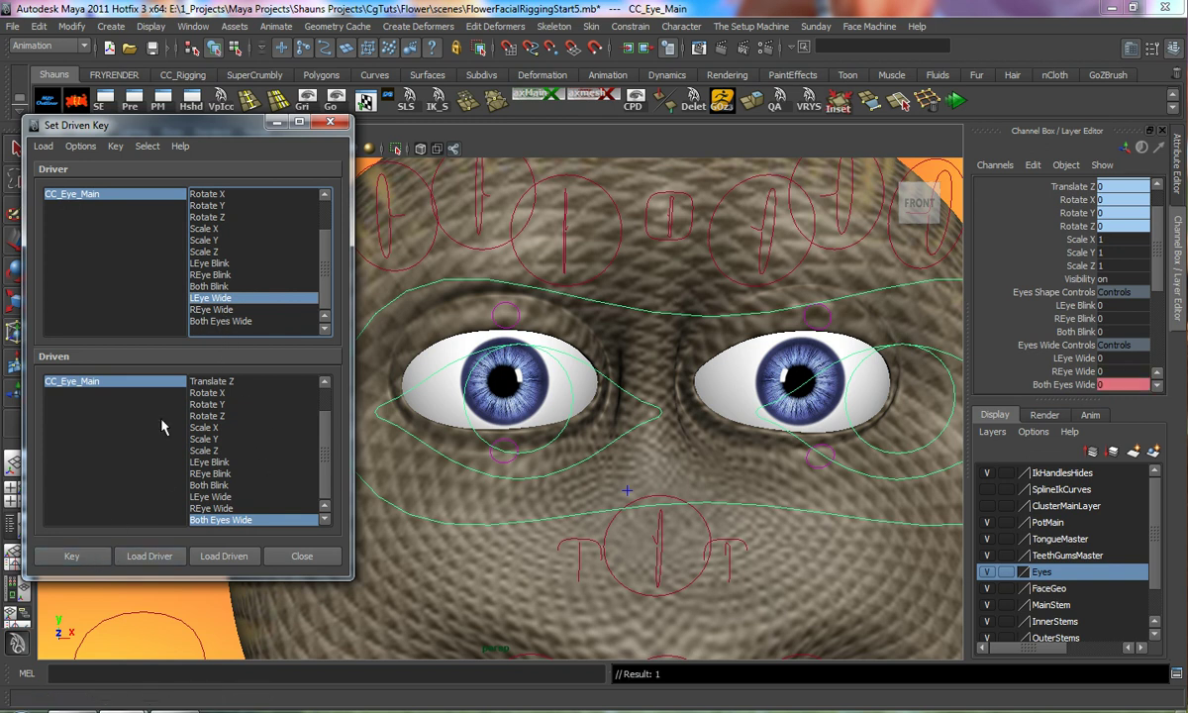
pyautogui.click(210, 309)
pyautogui.click(72, 556)
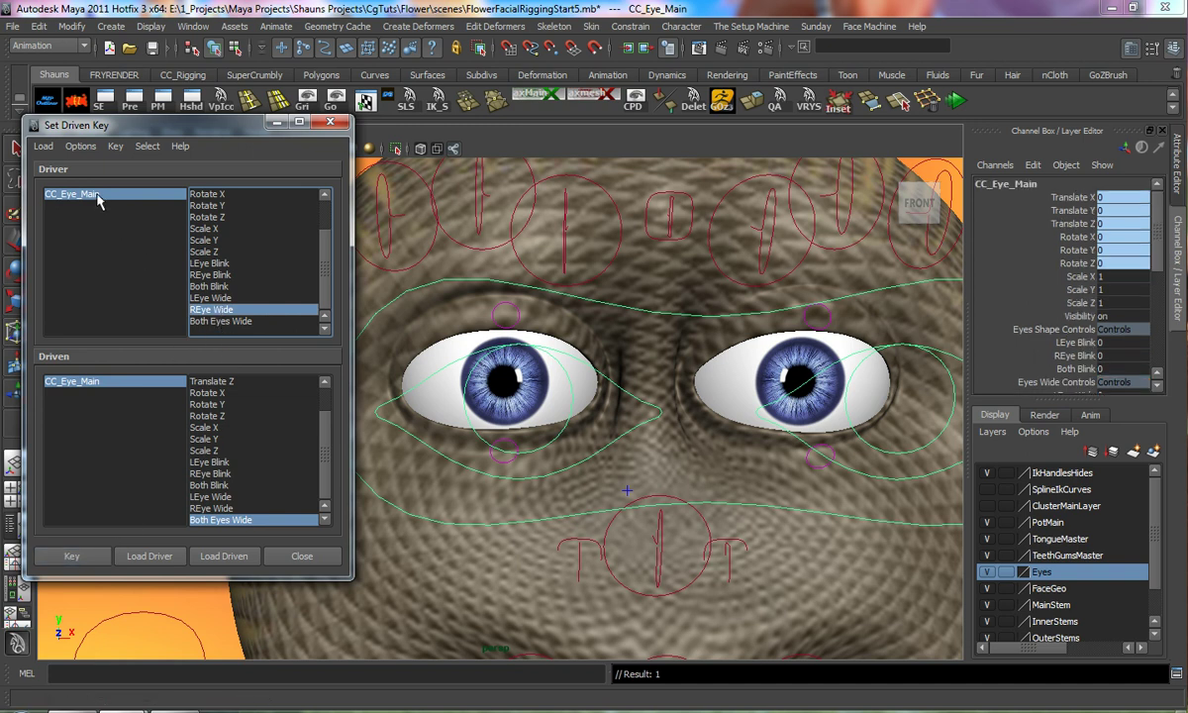
# Set L Eye Wide, R Eye Wide and Both Eyes Wide to 10 and key Both Eyes Wide to the R Eye Wide driver
pyautogui.scroll(-3, 1084, 330)
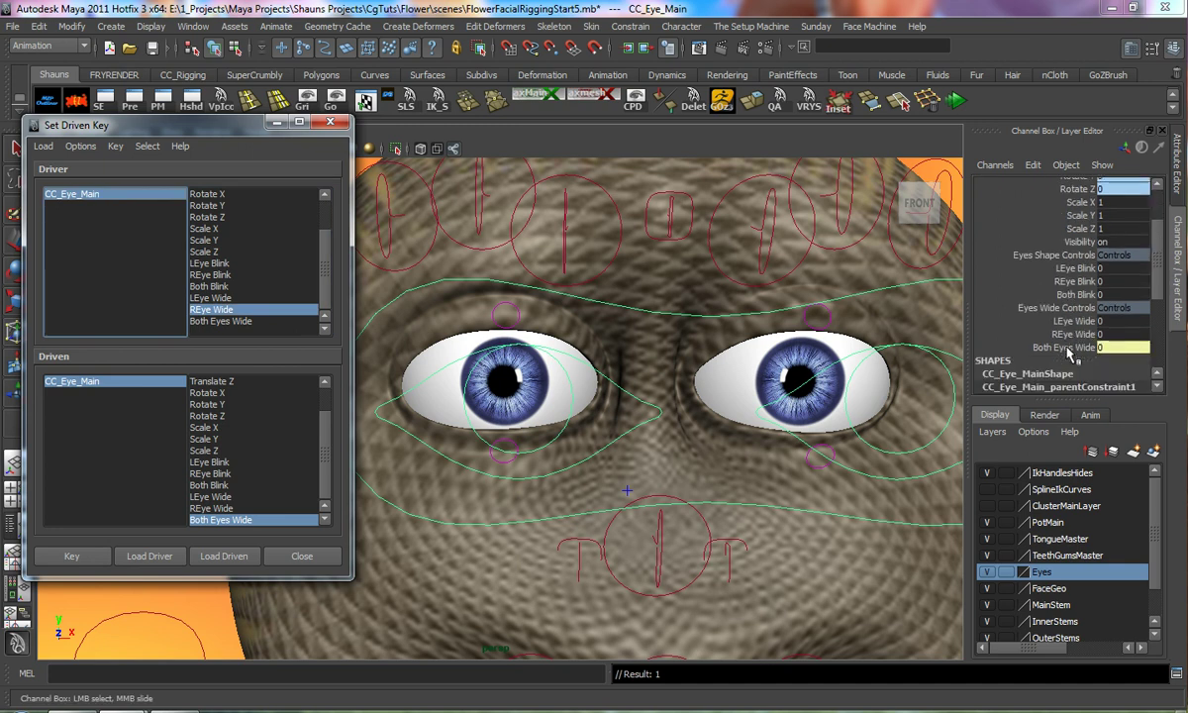
pyautogui.moveTo(1074, 321); pyautogui.dragTo(1074, 334)
pyautogui.moveTo(757, 341); pyautogui.dragTo(935, 362, button='middle')
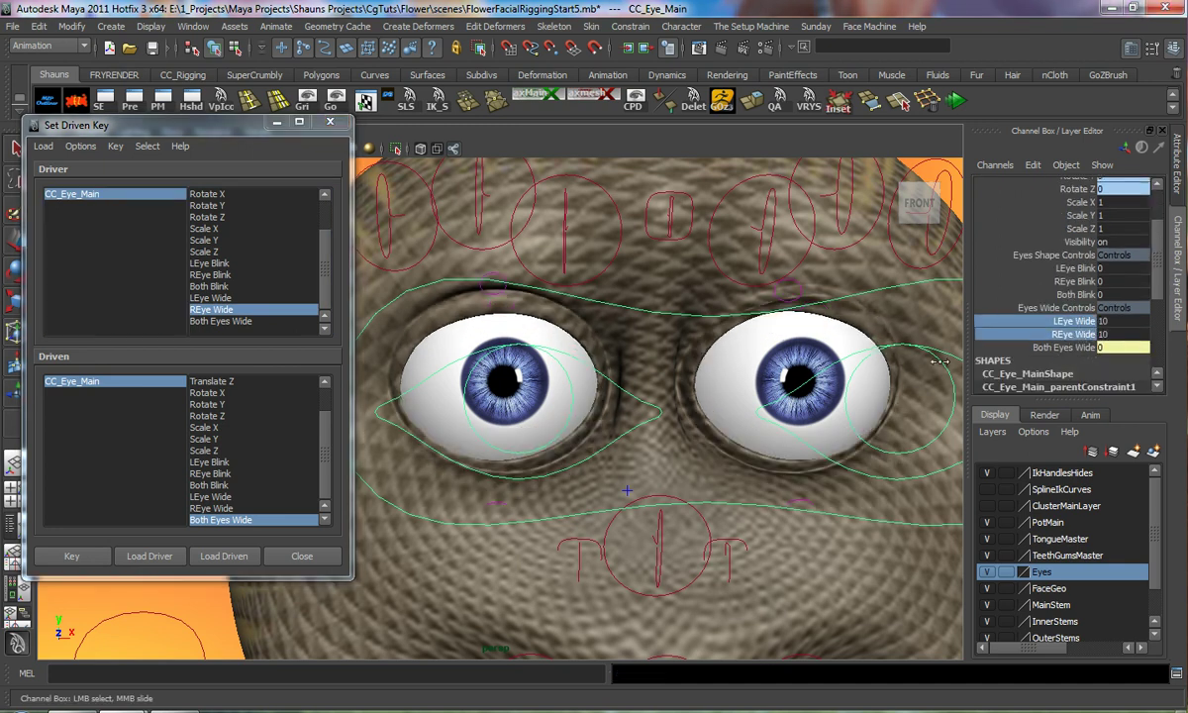
pyautogui.click(101, 382)
pyautogui.scroll(-4, 1095, 381)
pyautogui.click(1064, 310)
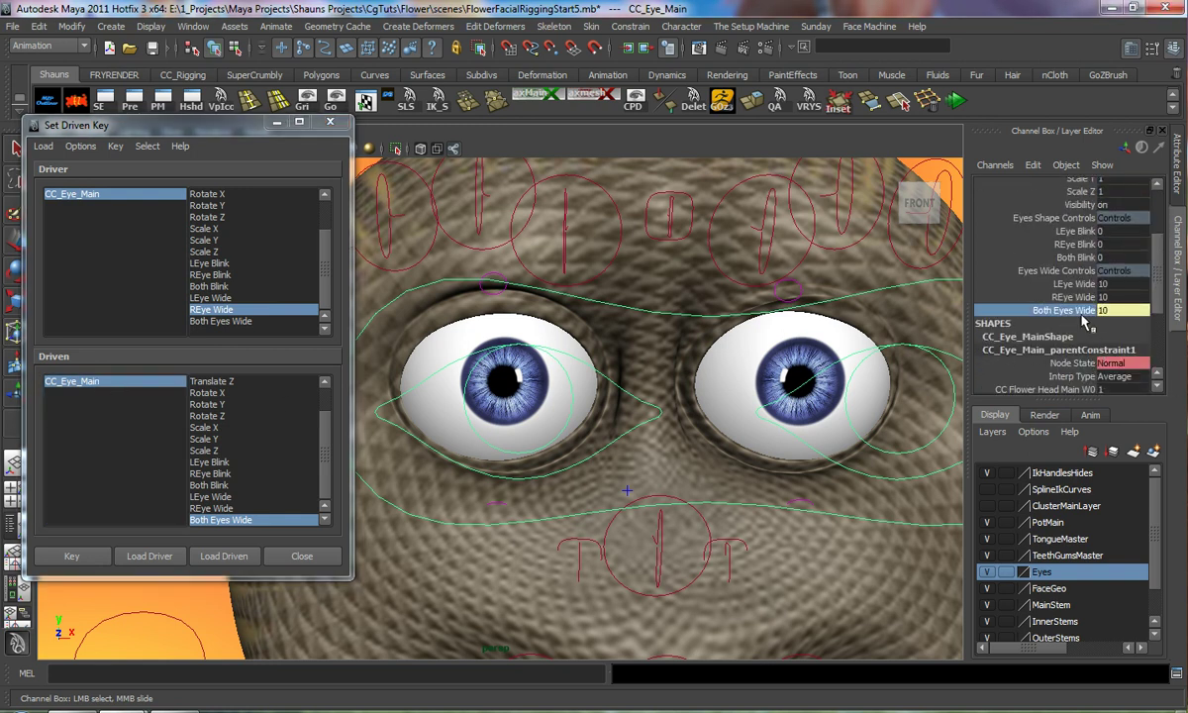
pyautogui.click(74, 555)
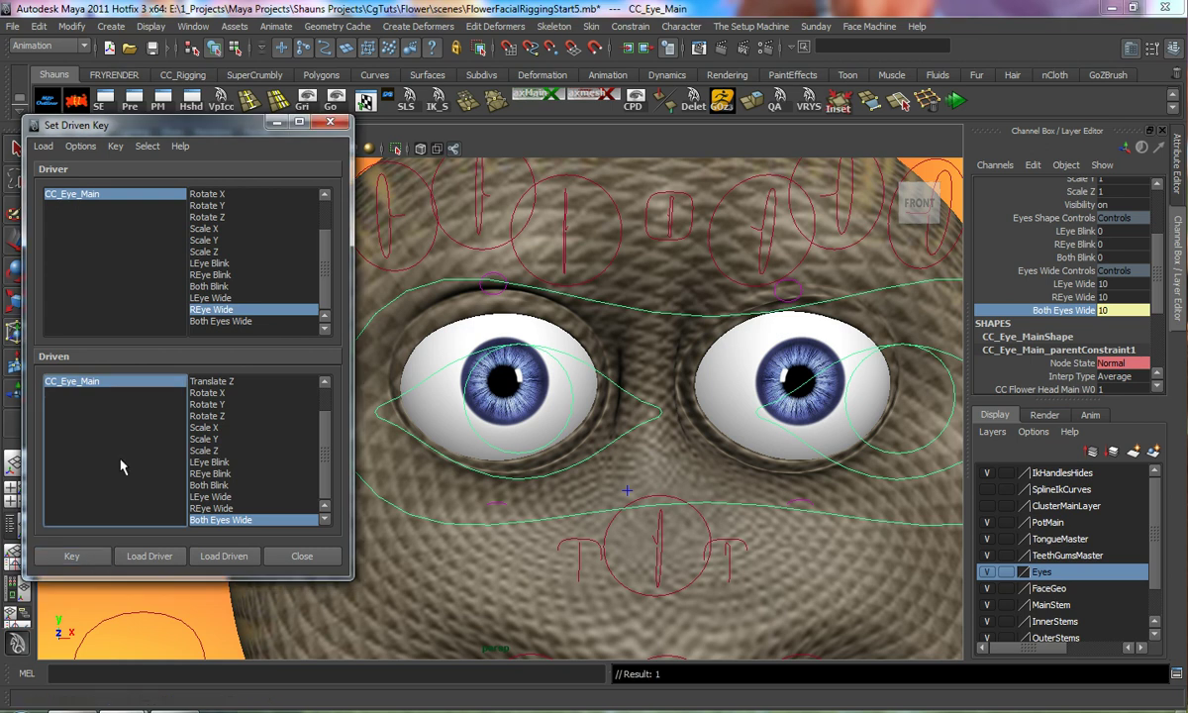
# Key Both Eyes Wide at 10 to the L Eye Wide driver, and return L Eye Wide and R Eye Wide to 0
pyautogui.click(220, 298)
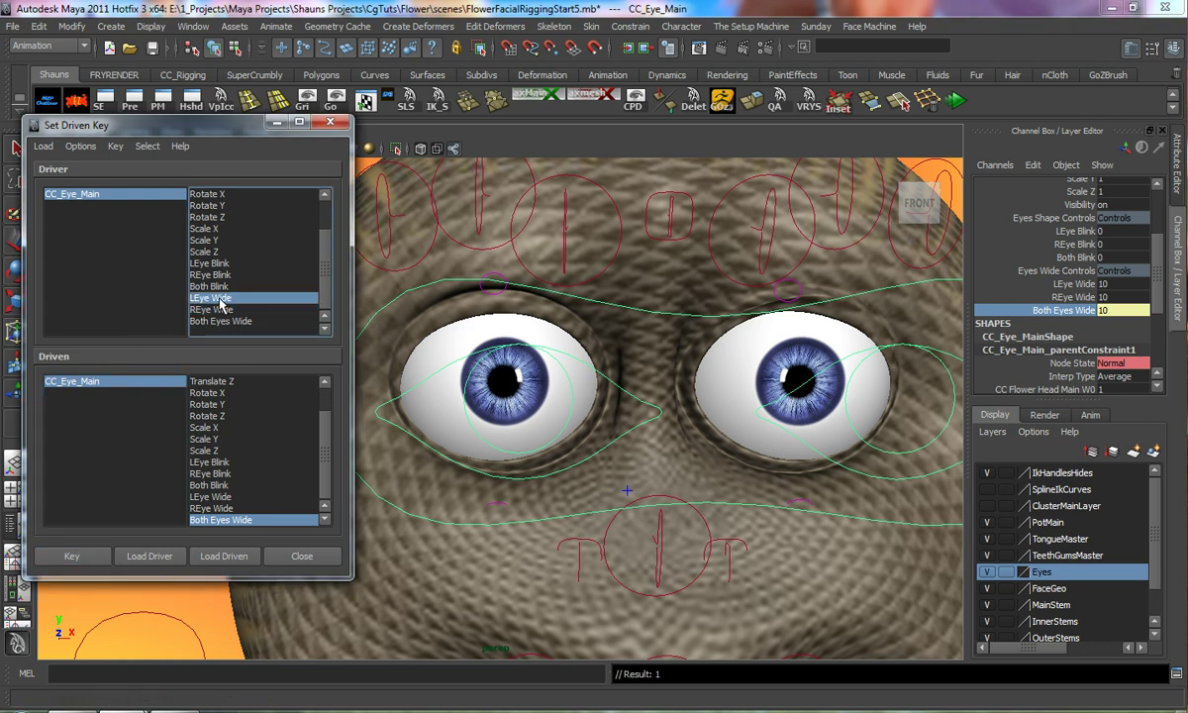
pyautogui.click(222, 321)
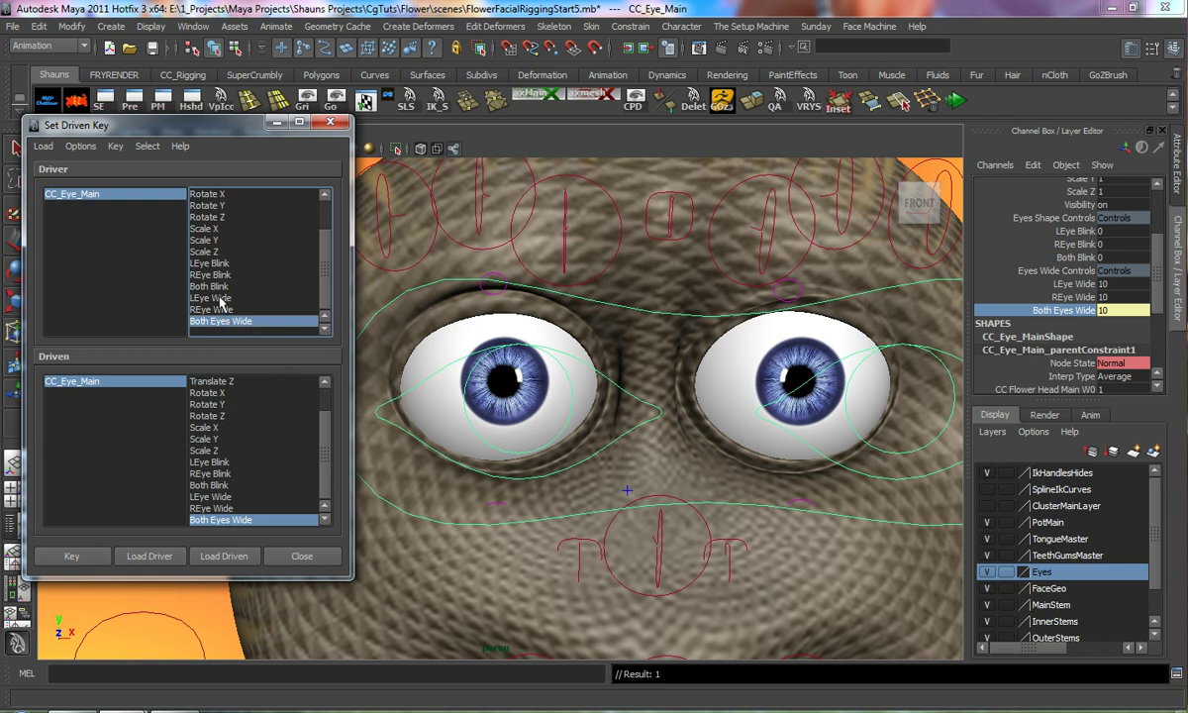
pyautogui.click(218, 298)
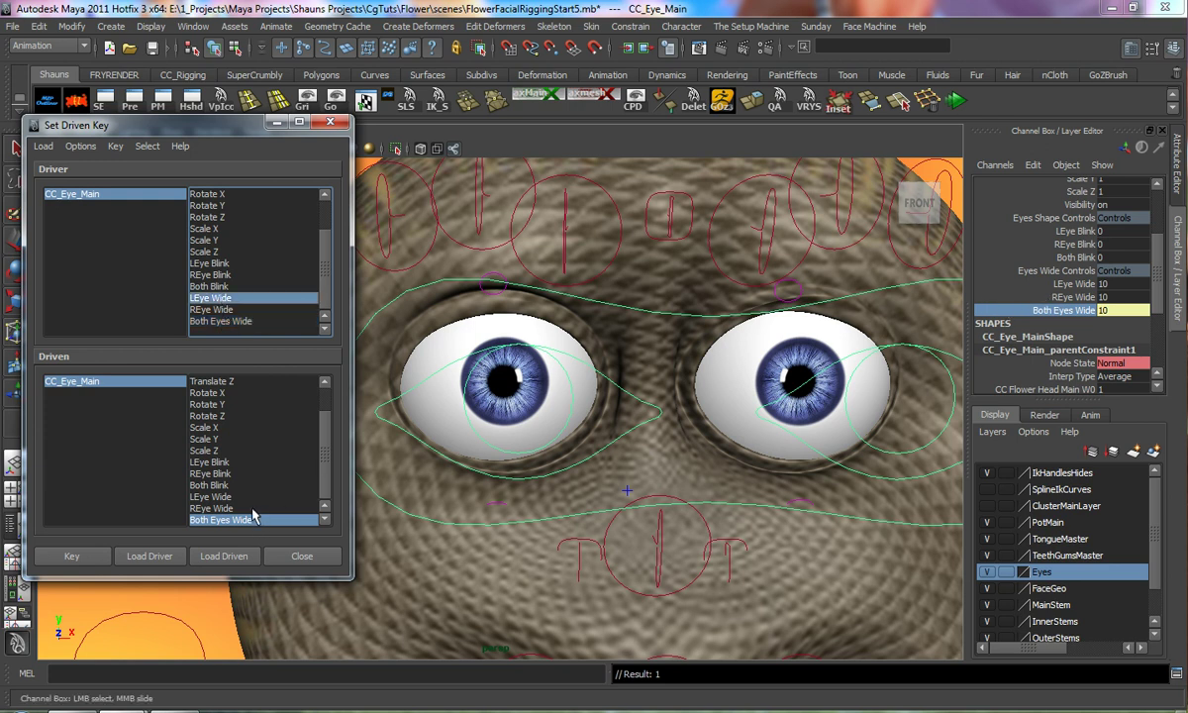
pyautogui.click(89, 562)
pyautogui.moveTo(1072, 287); pyautogui.dragTo(1057, 309)
pyautogui.moveTo(842, 326); pyautogui.dragTo(685, 330, button='middle')
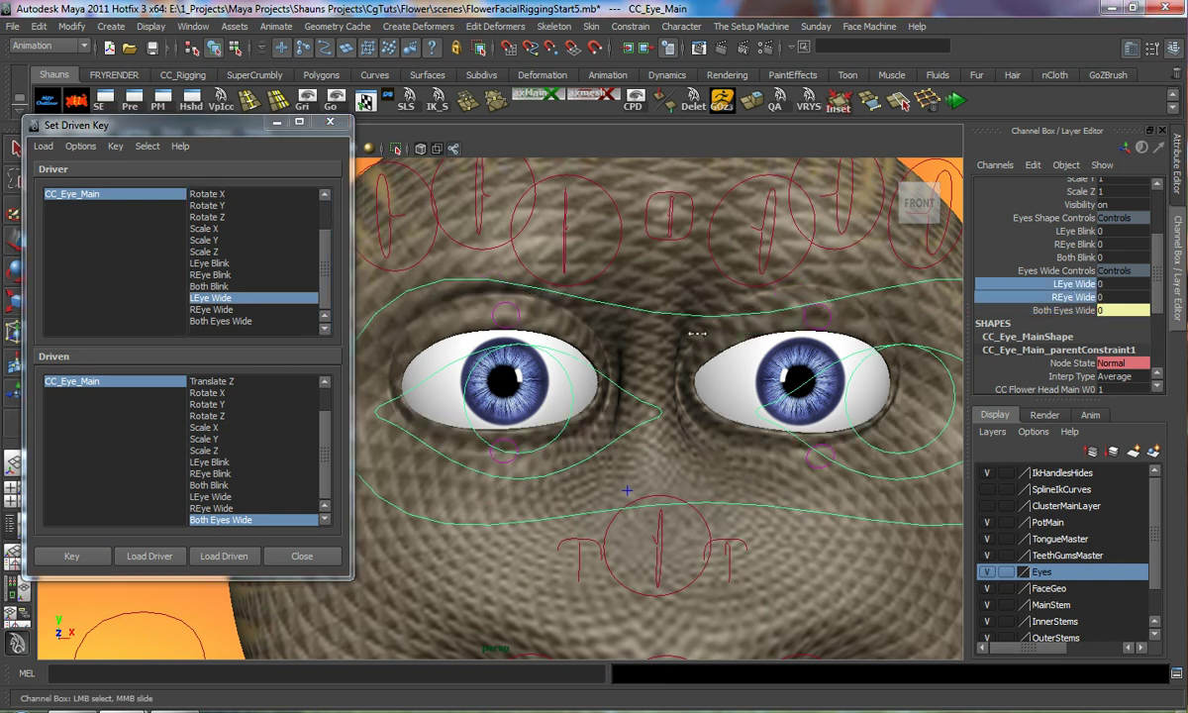
# Test CC_Eye_Main's Both Eyes Wide attribute, break its driven-key connection and return it to 0
pyautogui.click(1089, 312)
pyautogui.moveTo(614, 395); pyautogui.dragTo(660, 395, button='middle')
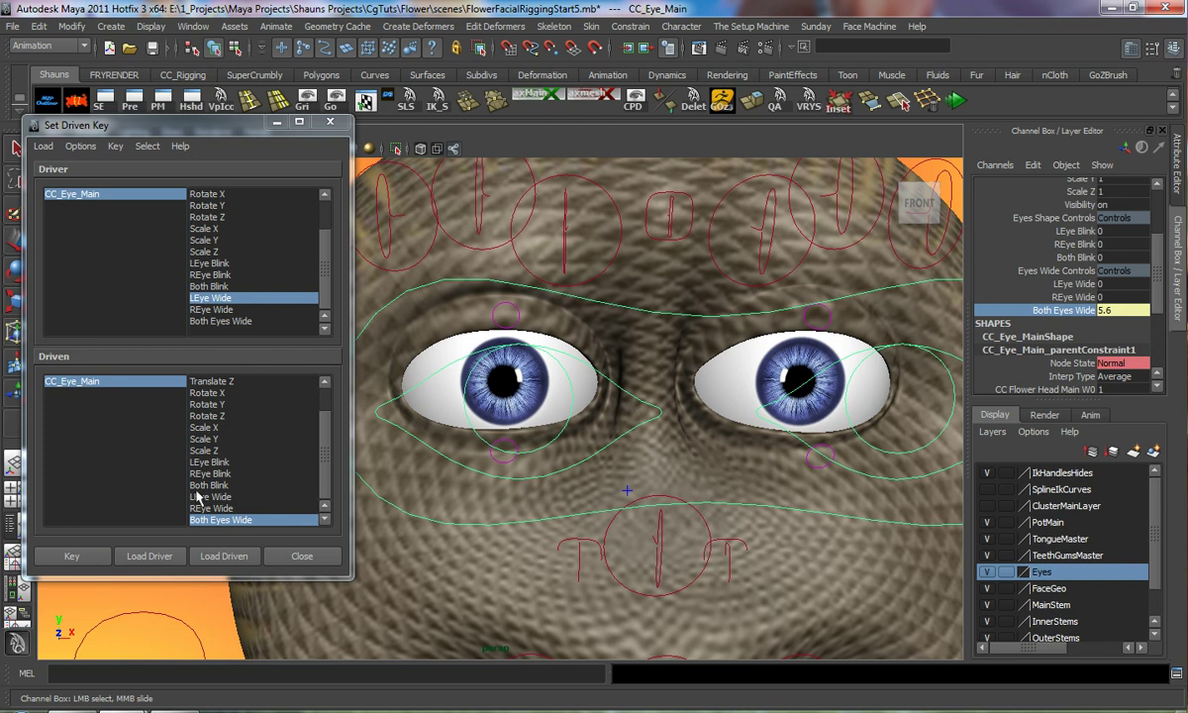
pyautogui.rightClick(1007, 349)
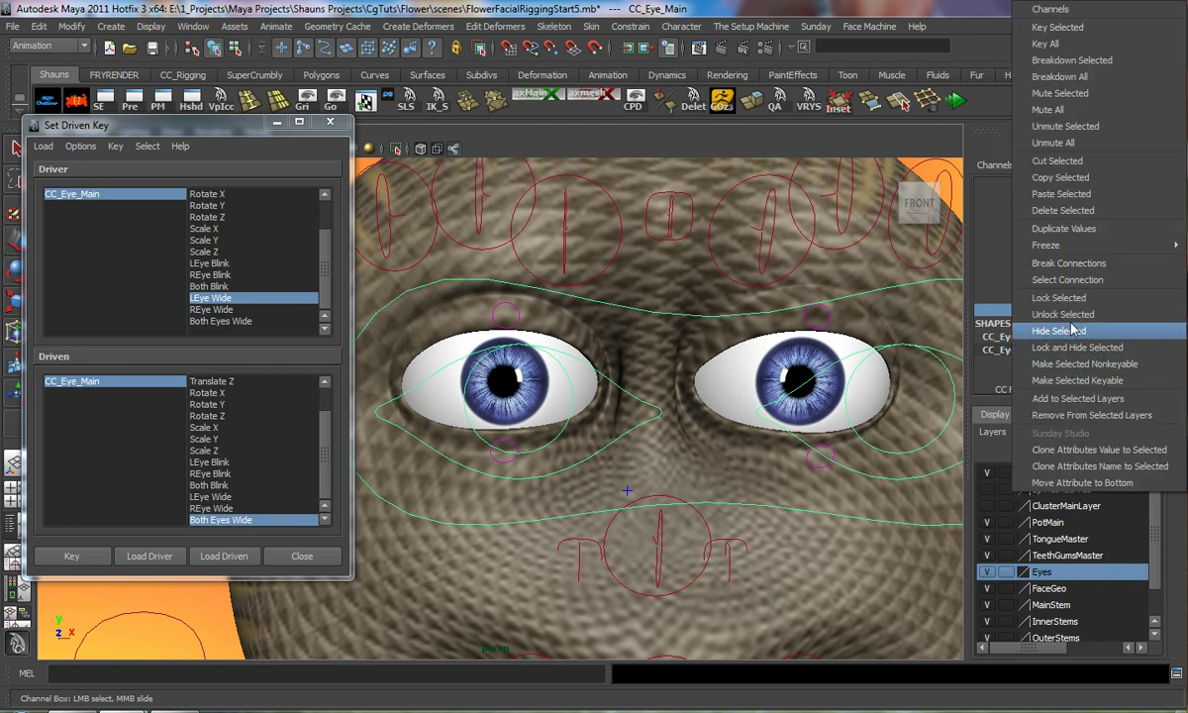
pyautogui.click(1067, 263)
pyautogui.scroll(-3, 1069, 298)
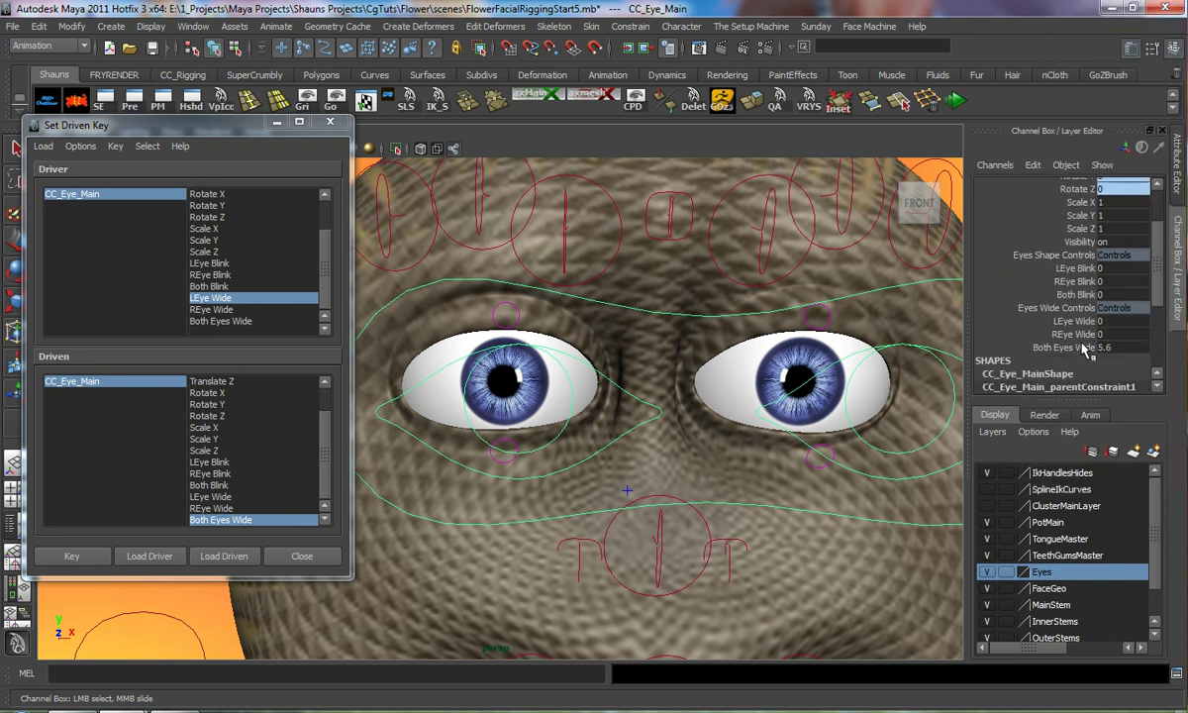
pyautogui.moveTo(847, 382); pyautogui.dragTo(744, 387, button='middle')
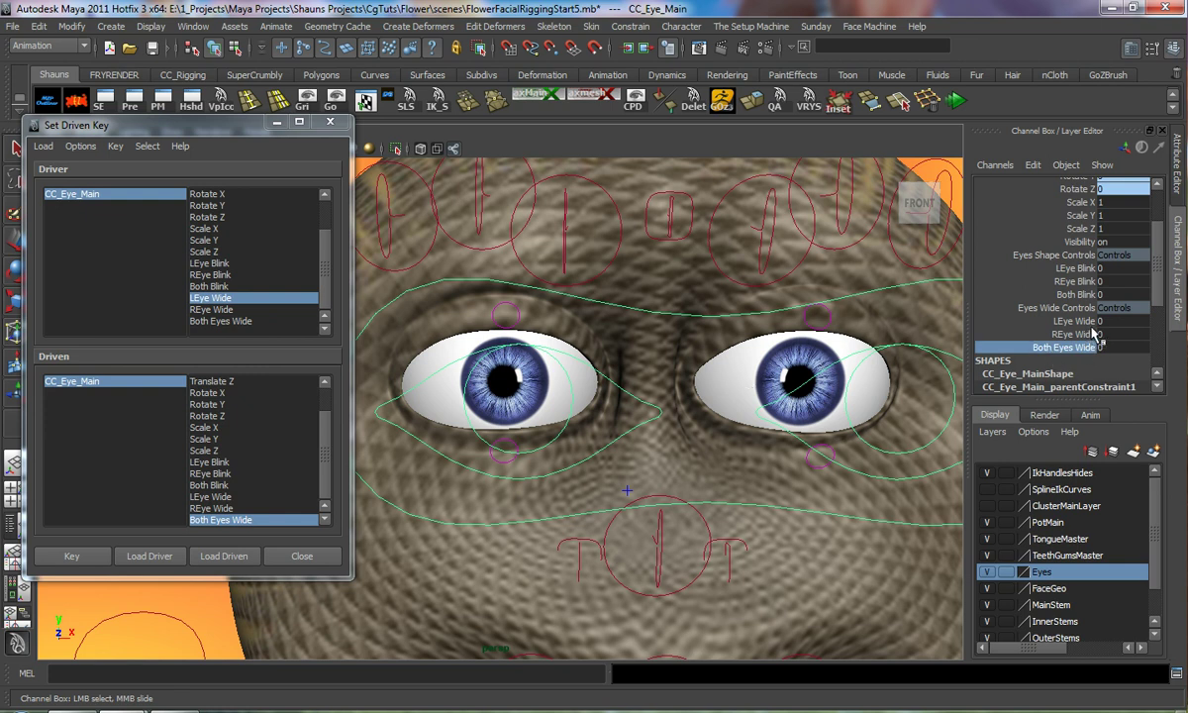
# Load L_upperLid_FC and L_lowerLid_FC as driven and key their Translate X, Y and Z to Both Eyes Wide at 0
pyautogui.click(92, 195)
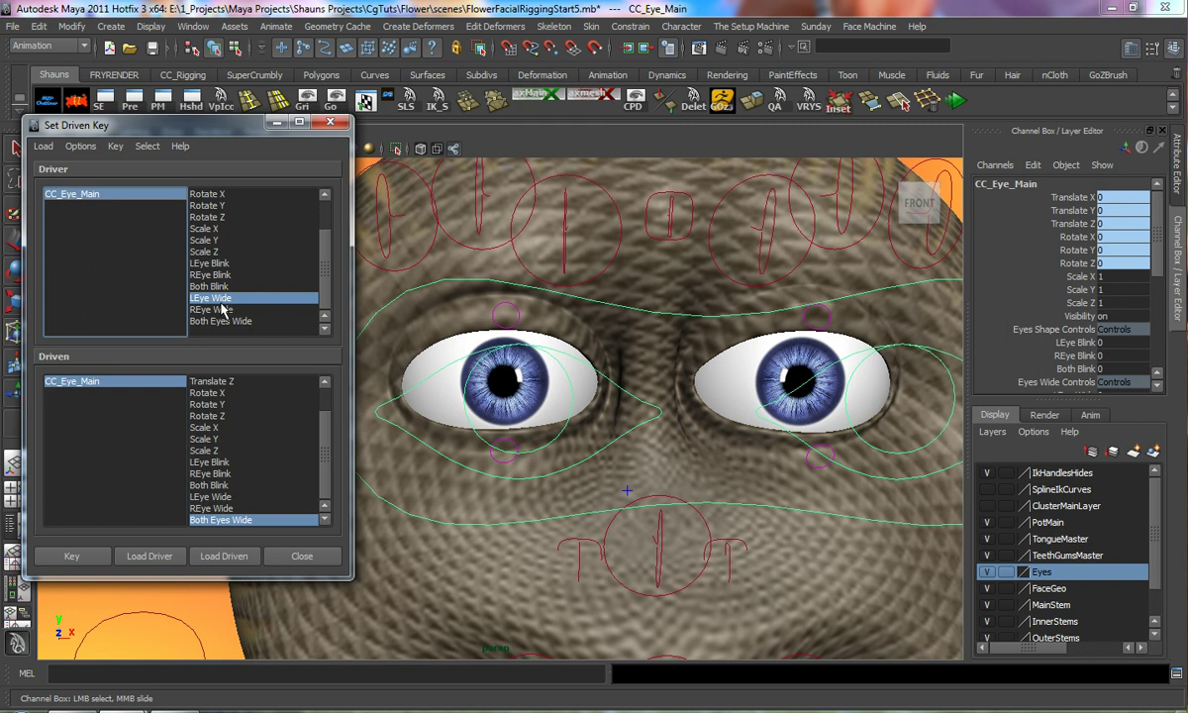
pyautogui.click(811, 323)
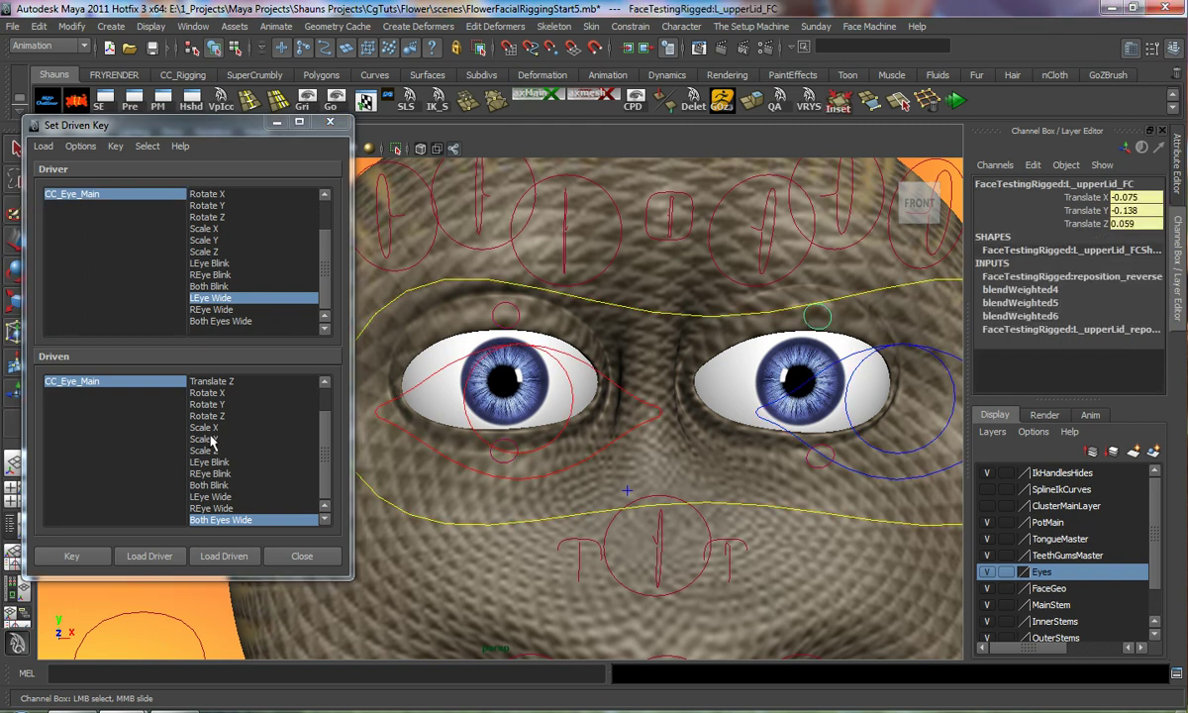
pyautogui.keyDown('shift'); pyautogui.click(824, 448); pyautogui.keyUp('shift')
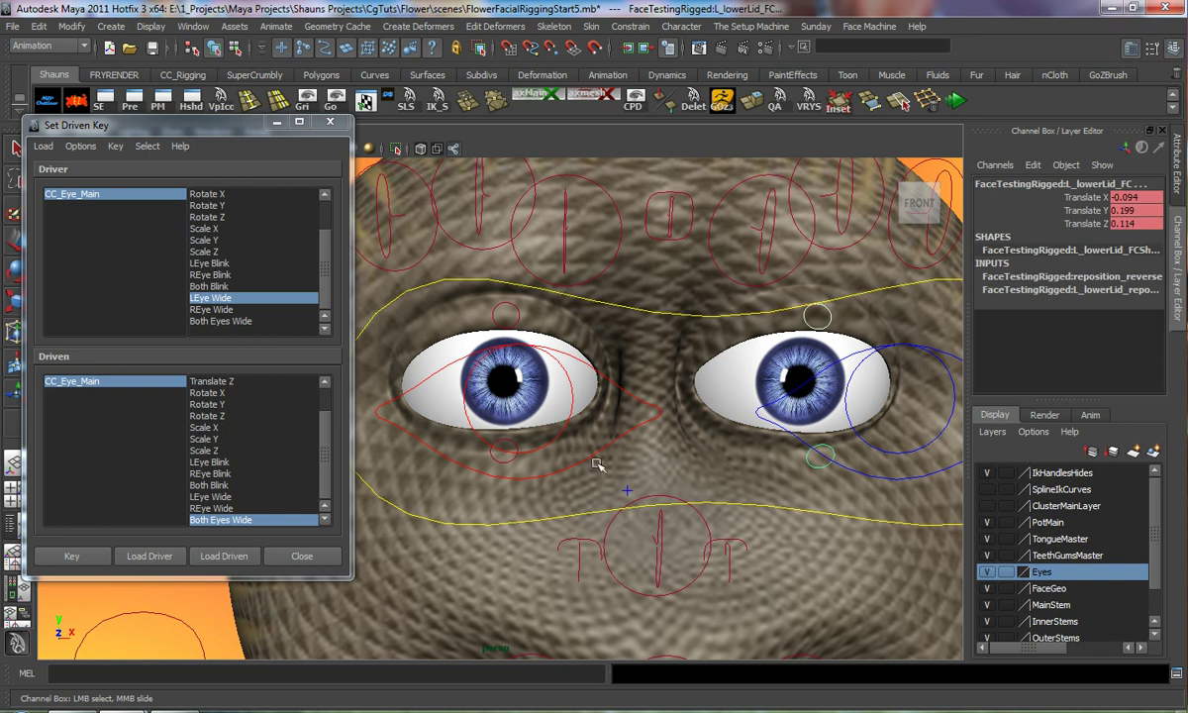
pyautogui.click(217, 557)
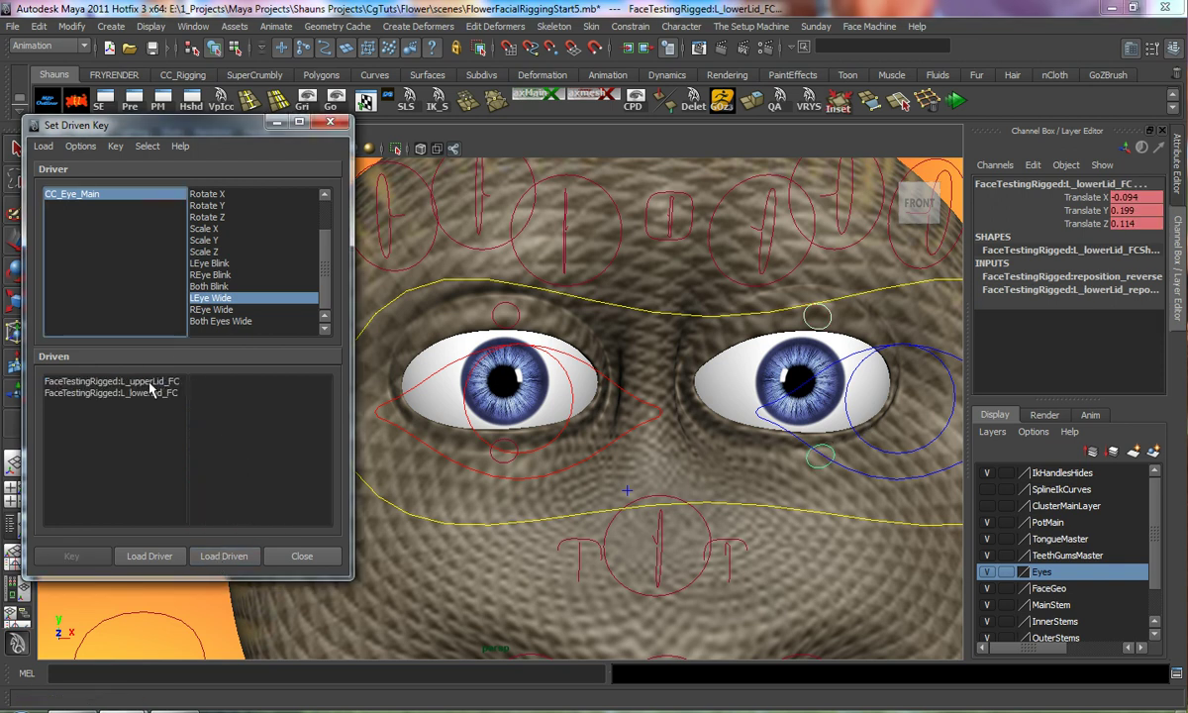
pyautogui.moveTo(158, 383); pyautogui.dragTo(159, 393)
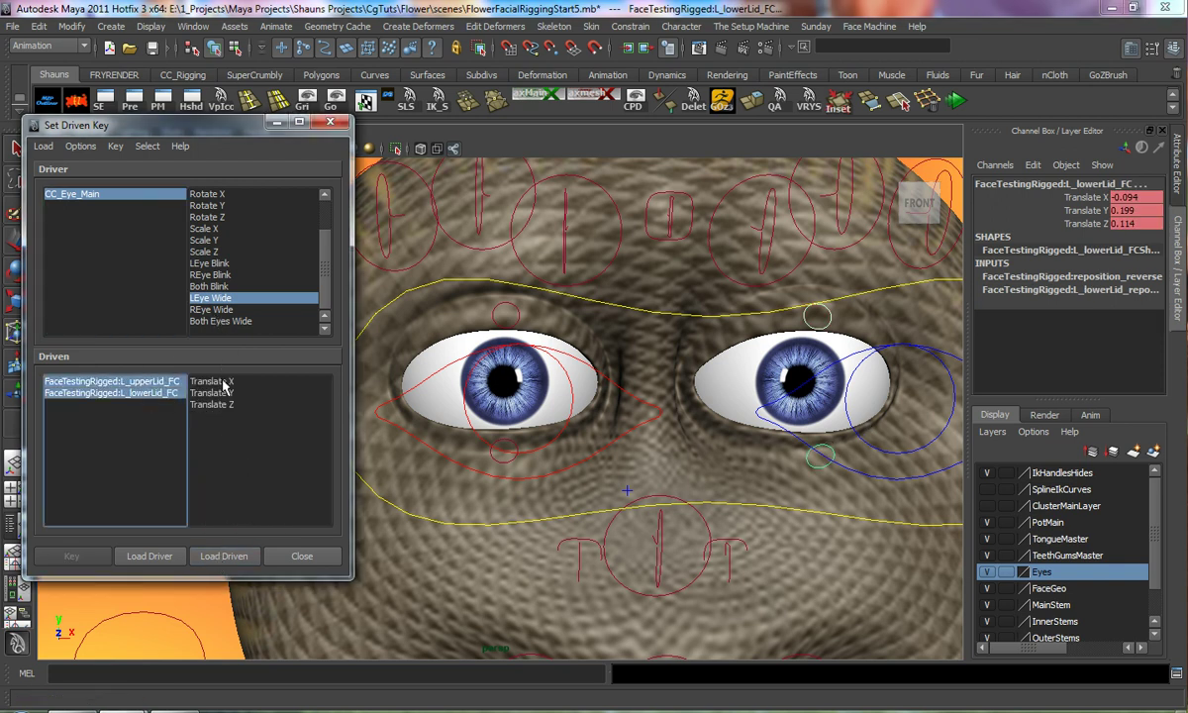
pyautogui.click(223, 322)
pyautogui.moveTo(223, 382); pyautogui.dragTo(227, 406)
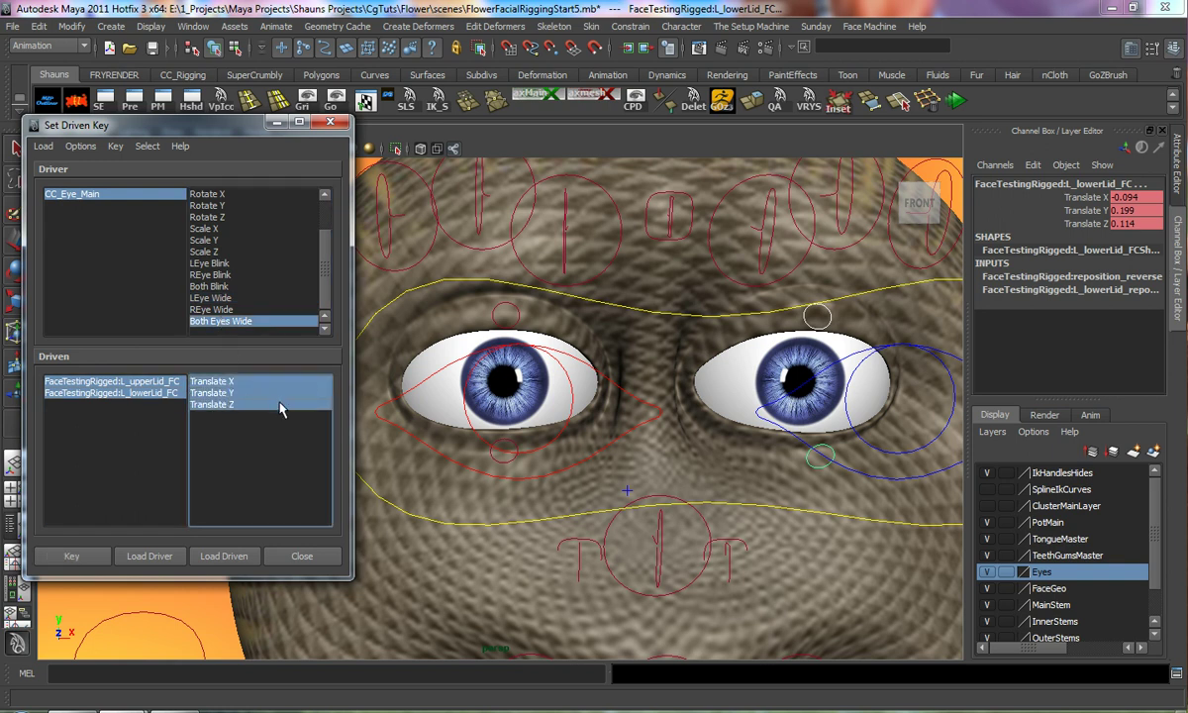
pyautogui.click(99, 561)
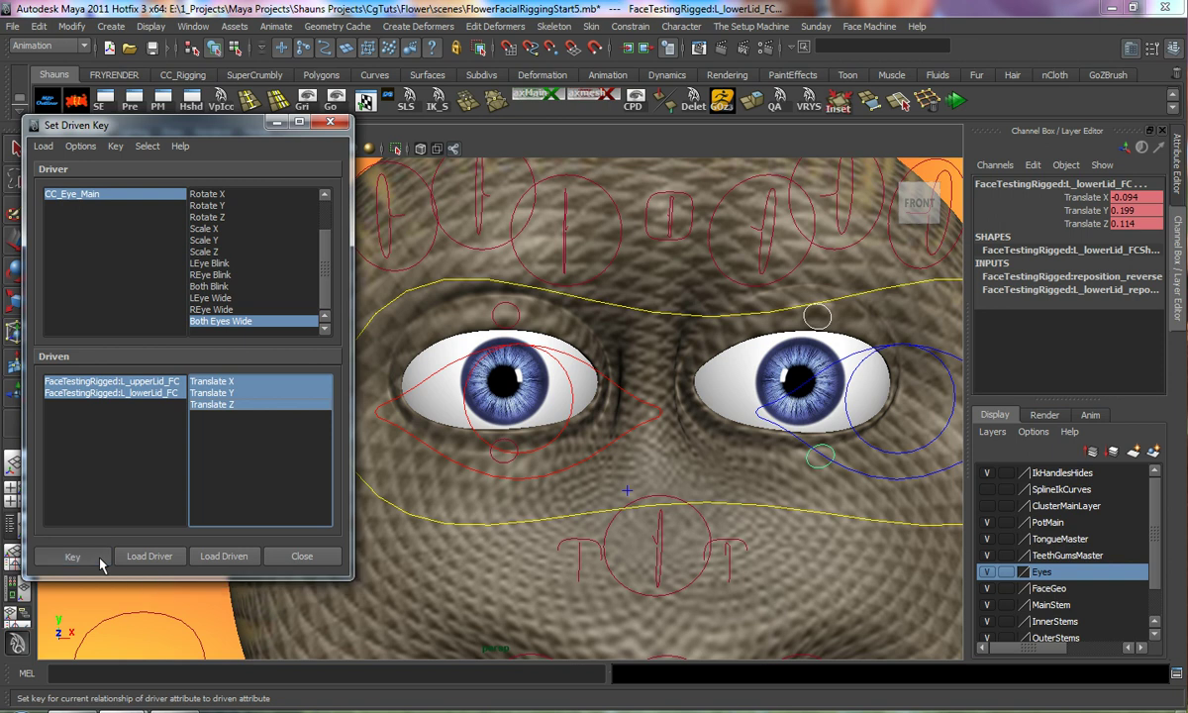
# Set Both Eyes Wide to 10, move L_upperLid_FC up to about Y 0.247 and L_lowerLid_FC down to about Y -0.194, and key them
pyautogui.click(89, 196)
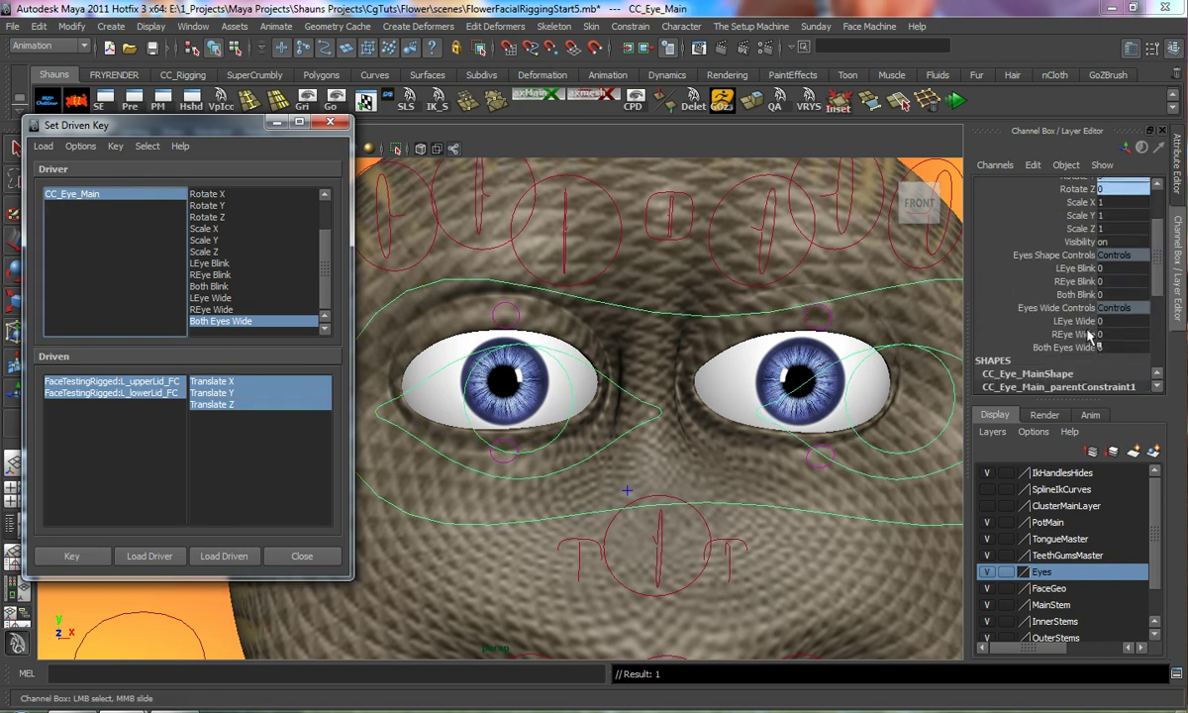
pyautogui.moveTo(763, 374); pyautogui.dragTo(1016, 353, button='middle')
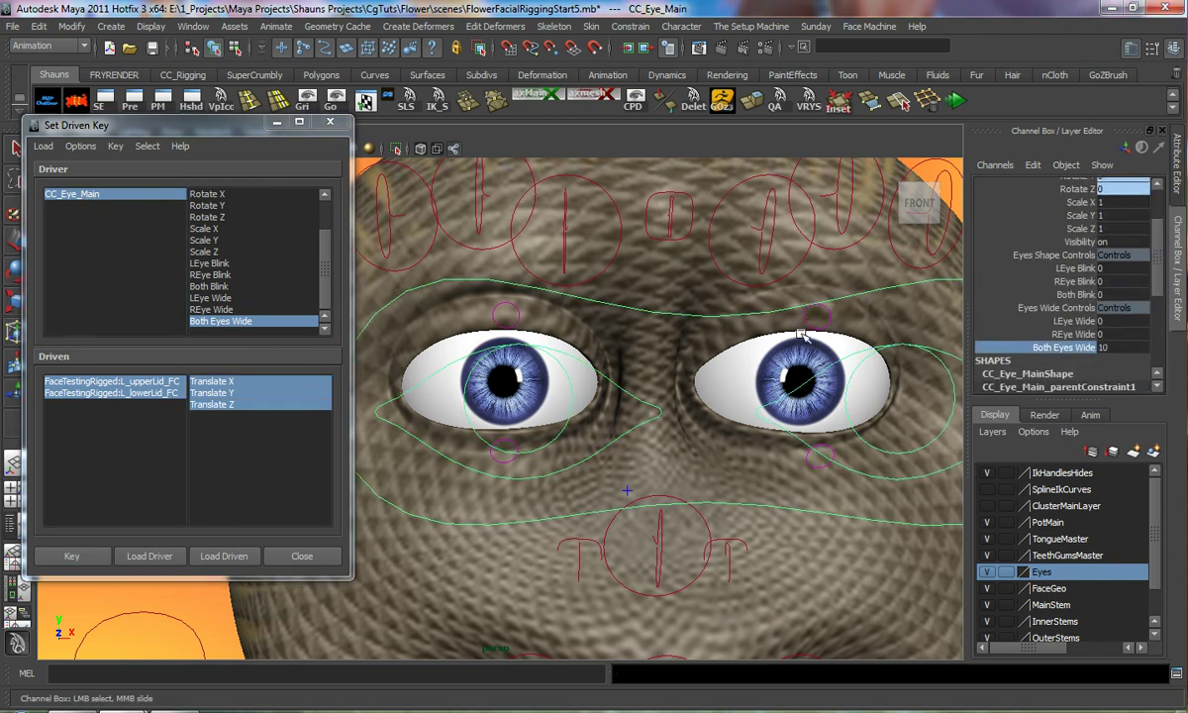
pyautogui.click(159, 382)
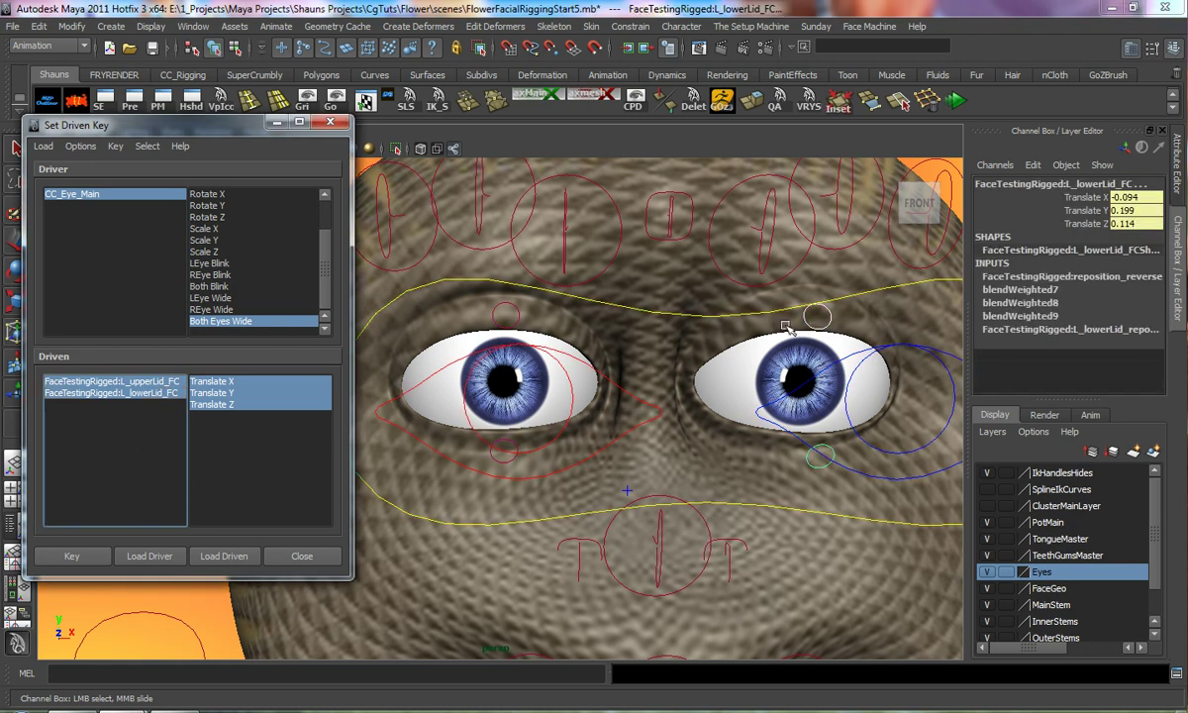
pyautogui.click(814, 317)
pyautogui.moveTo(814, 312); pyautogui.dragTo(790, 259)
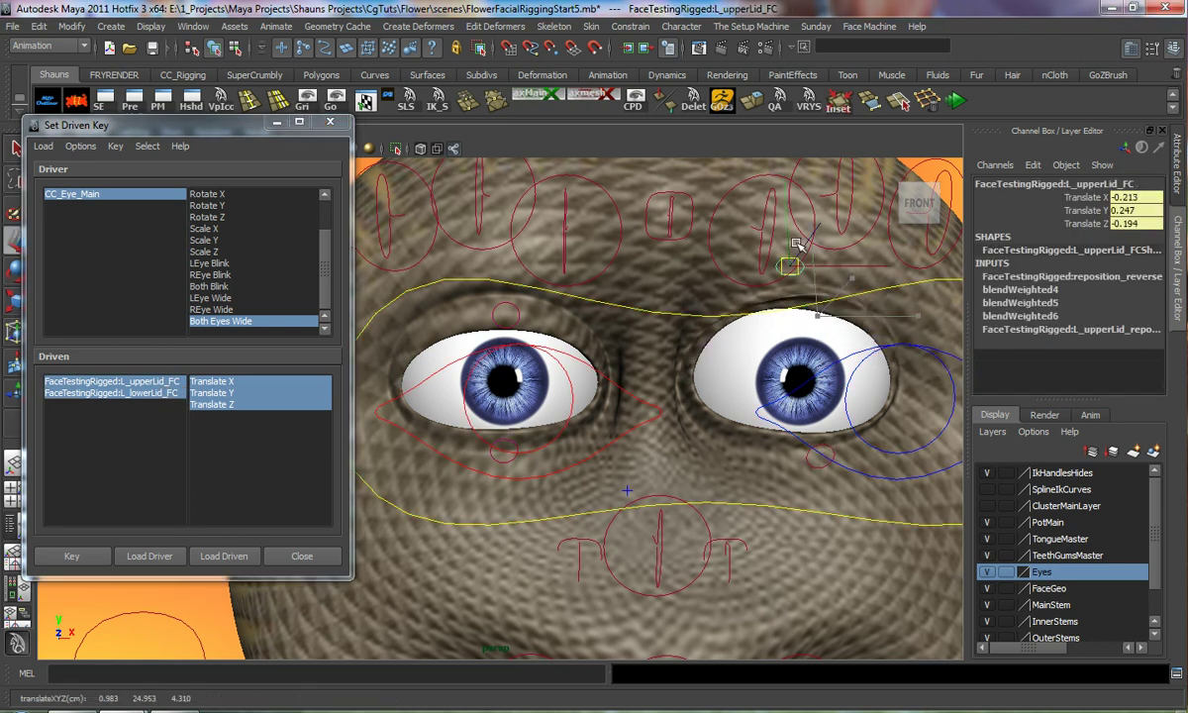
pyautogui.click(826, 445)
pyautogui.moveTo(828, 444); pyautogui.dragTo(826, 538)
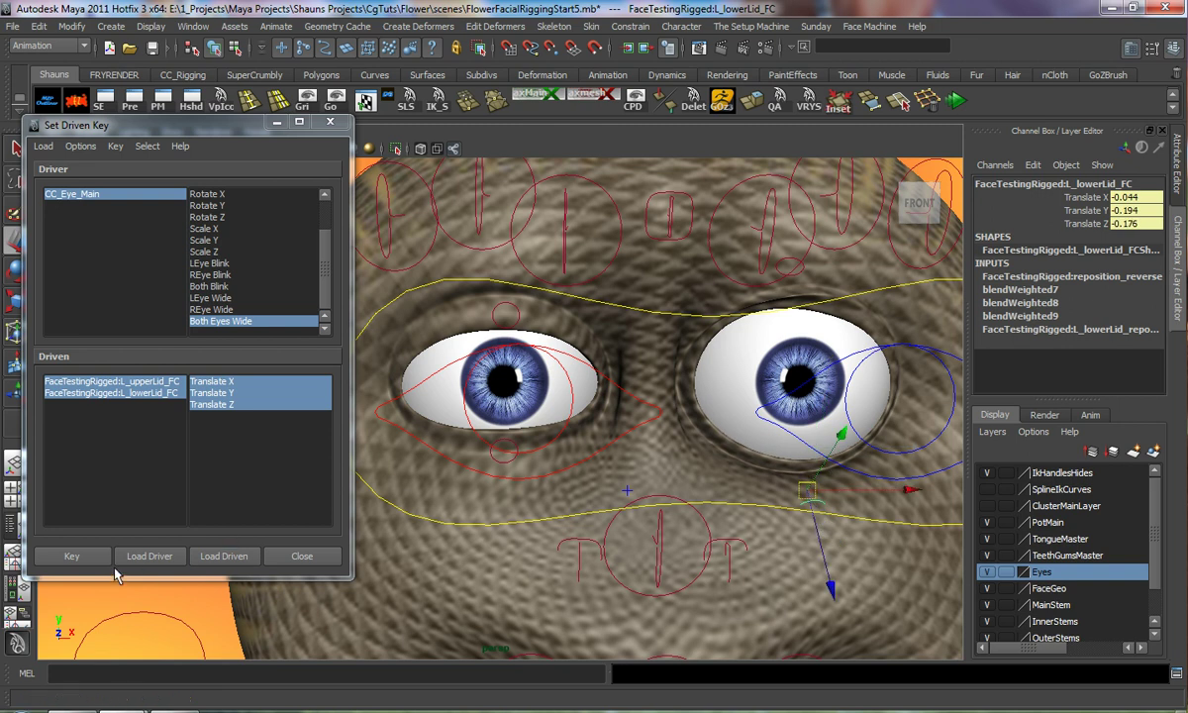
pyautogui.click(77, 557)
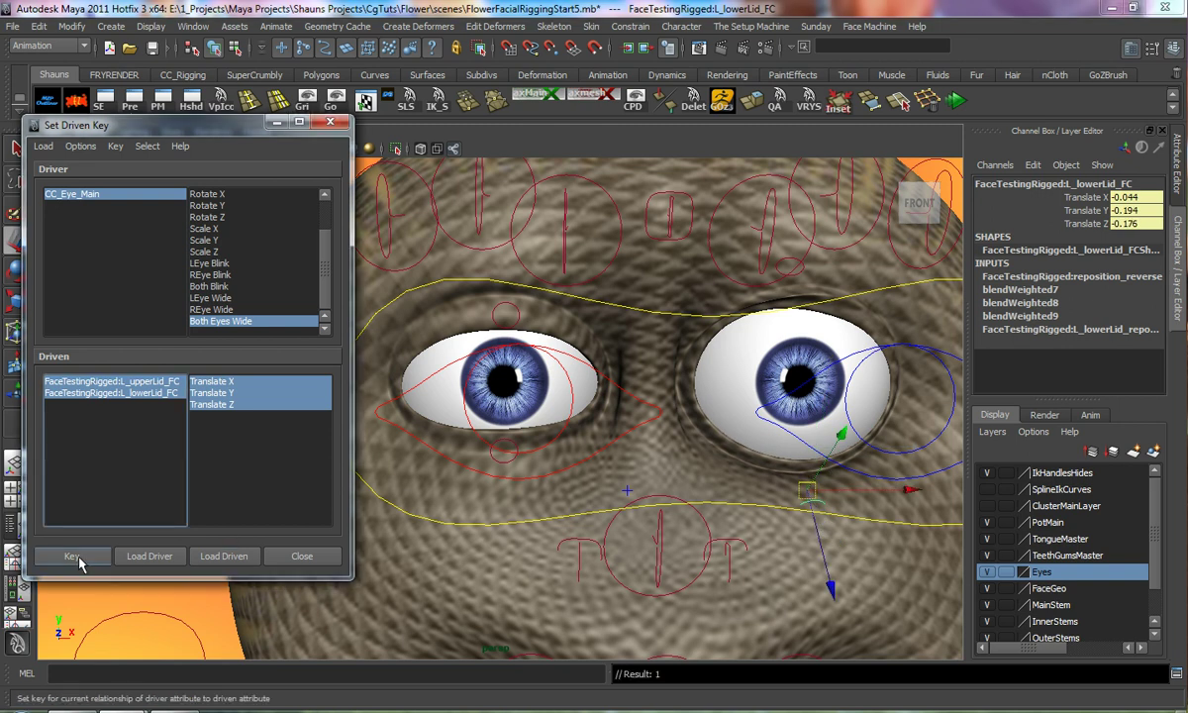
# Return Both Eyes Wide to 0, load R_upperLid_FC and R_lowerLid_FC as driven, and key their Translate X, Y and Z to it
pyautogui.click(94, 195)
pyautogui.scroll(-3, 990, 297)
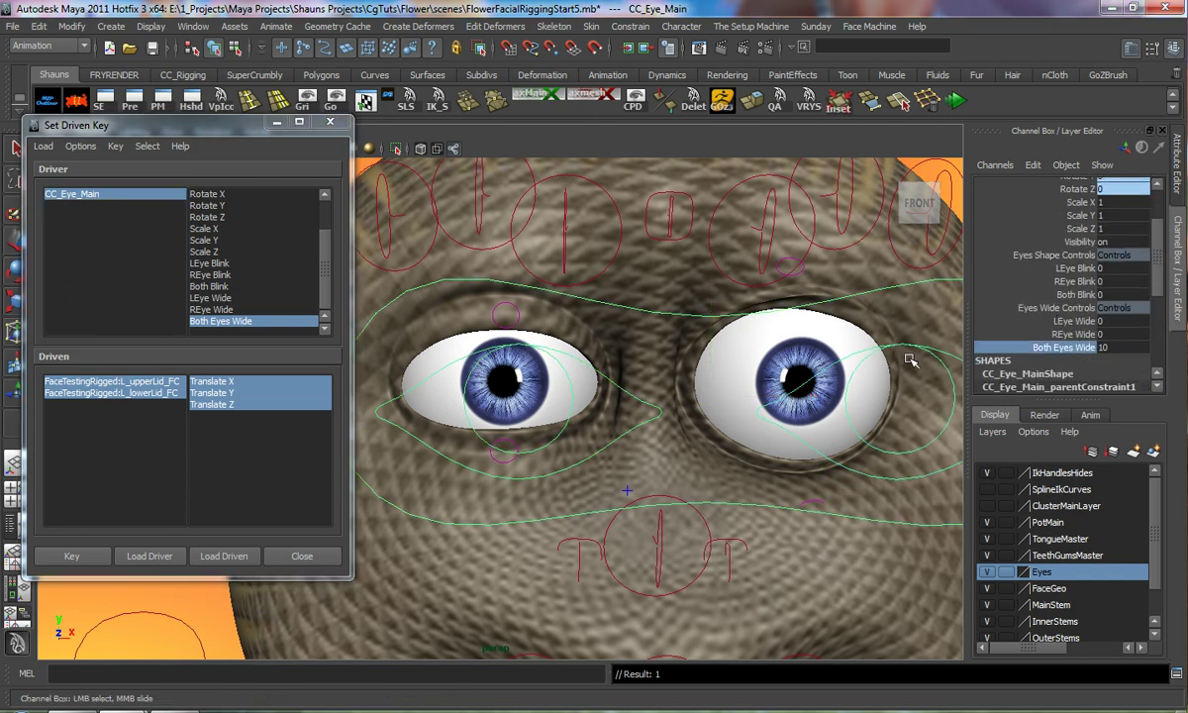
pyautogui.moveTo(939, 361); pyautogui.dragTo(653, 359, button='middle')
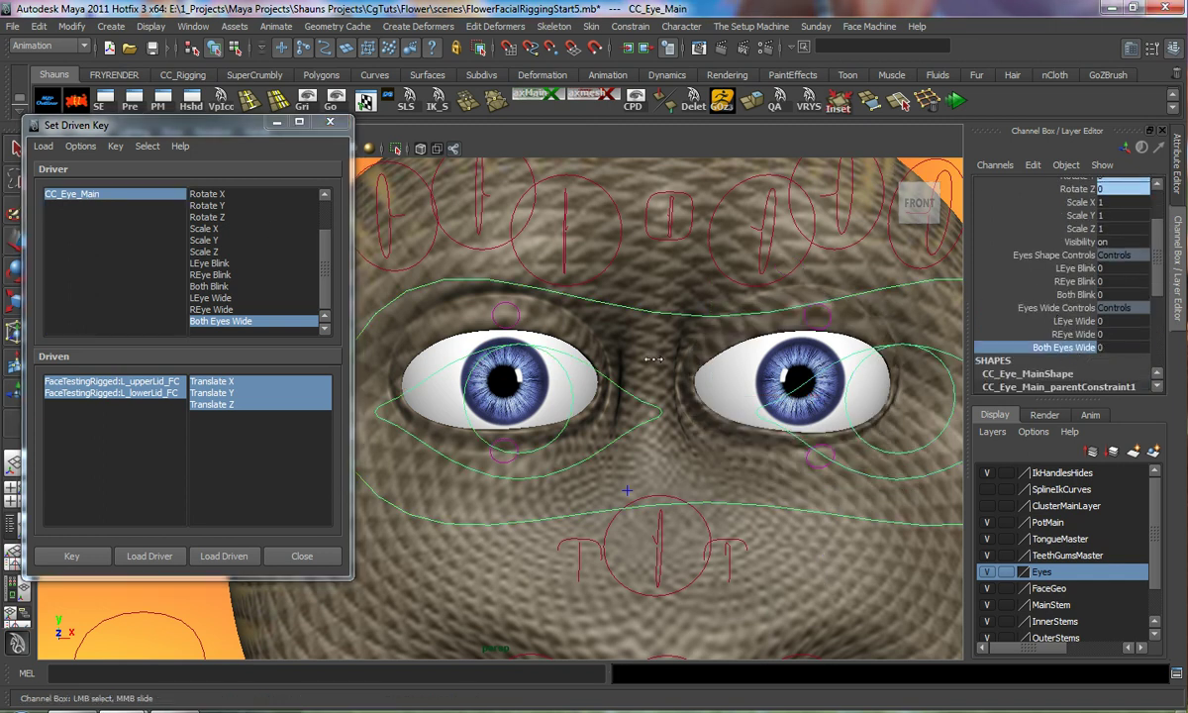
pyautogui.click(500, 325)
pyautogui.click(503, 446)
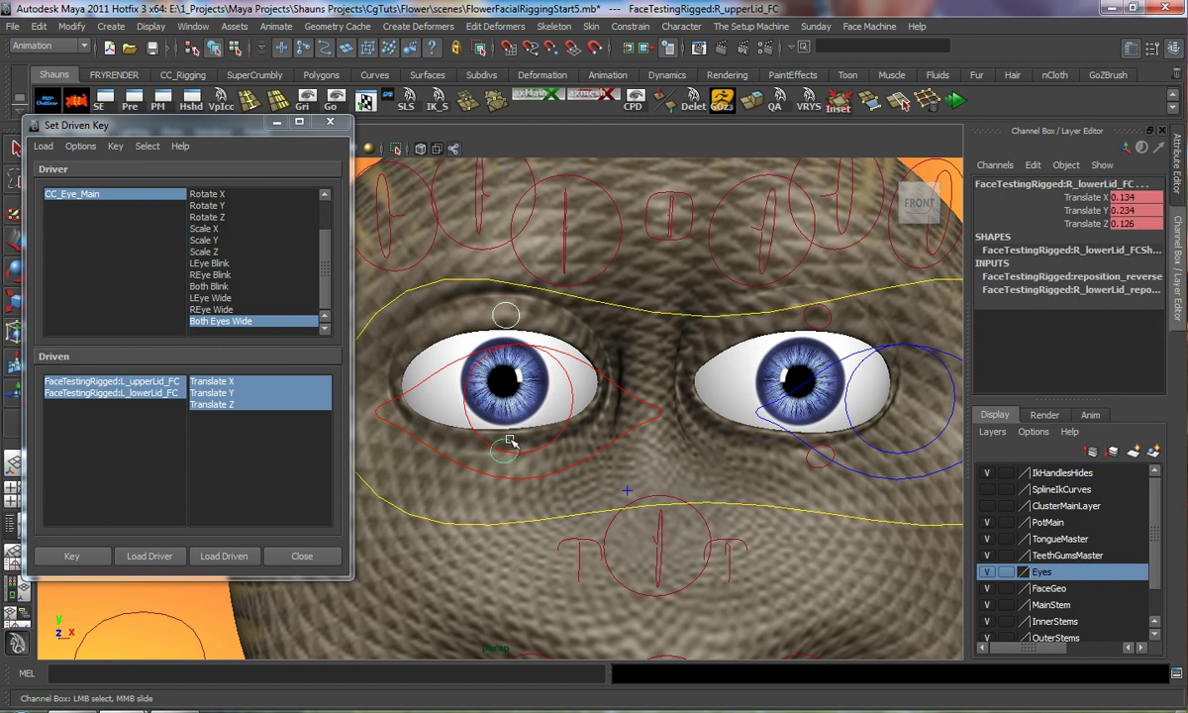
pyautogui.click(216, 560)
pyautogui.moveTo(122, 384); pyautogui.dragTo(119, 401)
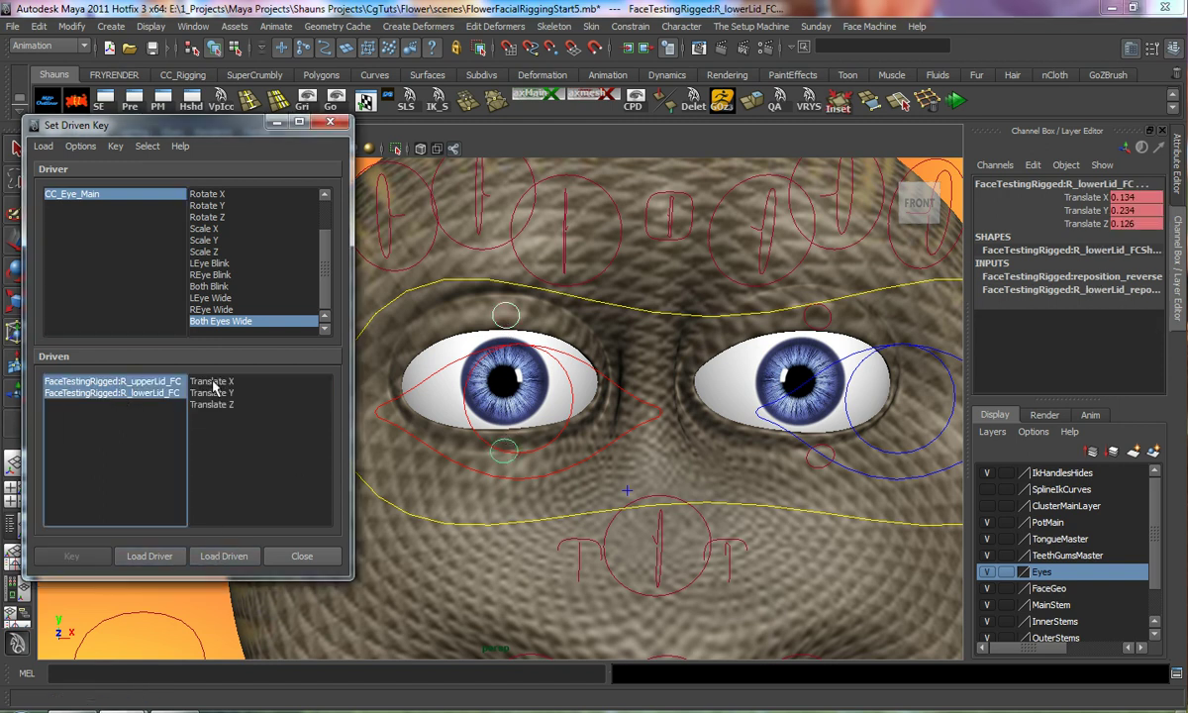
pyautogui.moveTo(206, 378); pyautogui.dragTo(218, 403)
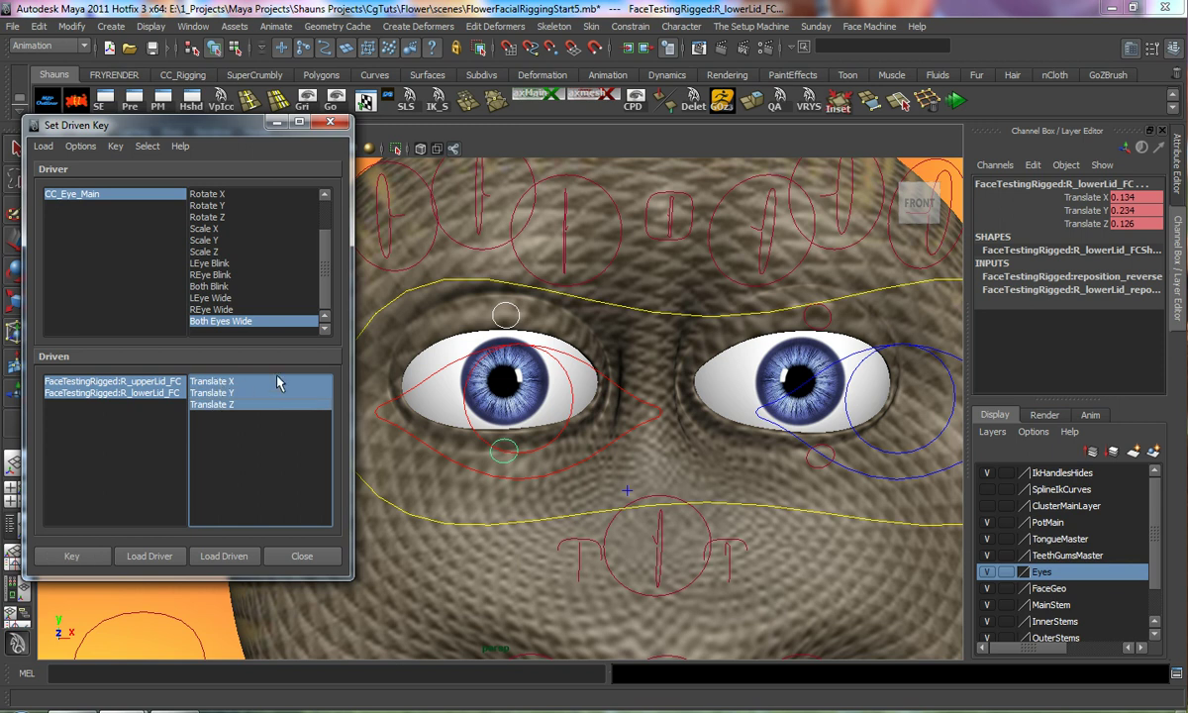
pyautogui.click(77, 551)
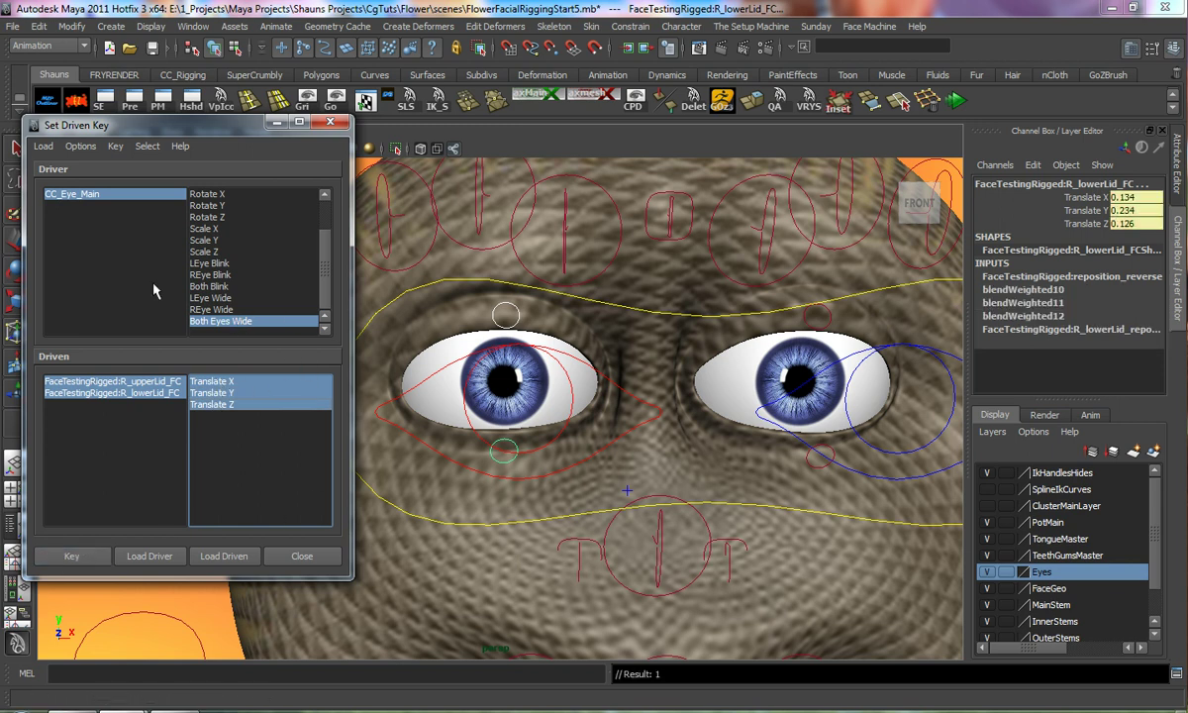
# Set Both Eyes Wide to 10, raise R_upperLid_FC, lower R_lowerLid_FC to about Y -0.176, and key their translations
pyautogui.click(104, 200)
pyautogui.scroll(-4, 1067, 347)
pyautogui.click(1077, 310)
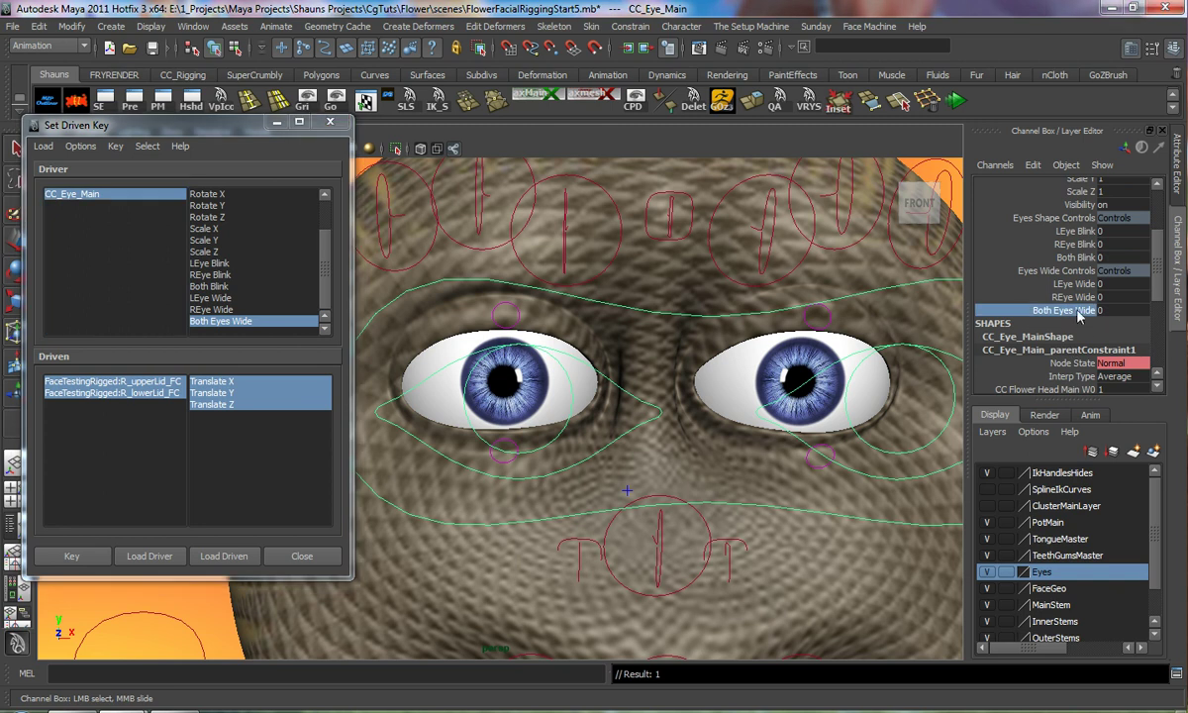
pyautogui.moveTo(643, 334); pyautogui.dragTo(920, 344, button='middle')
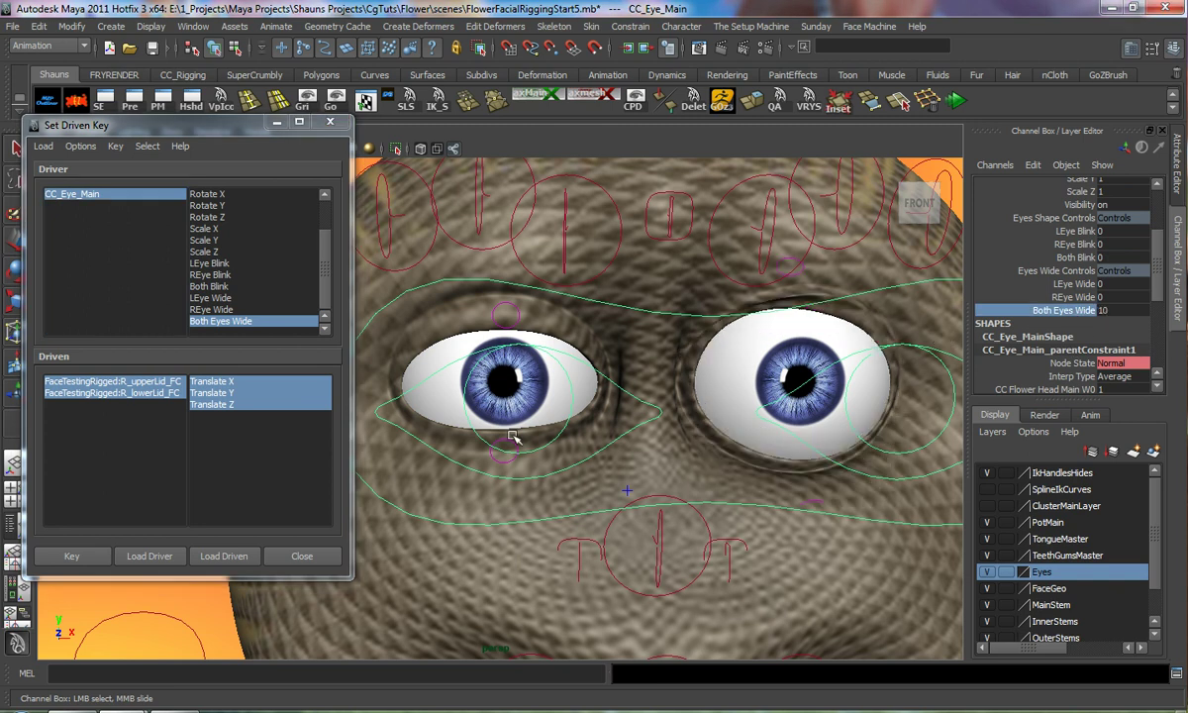
pyautogui.click(228, 381)
pyautogui.moveTo(216, 381); pyautogui.dragTo(220, 405)
pyautogui.click(502, 324)
pyautogui.moveTo(503, 327); pyautogui.dragTo(475, 264)
pyautogui.click(504, 443)
pyautogui.moveTo(504, 442); pyautogui.dragTo(479, 535)
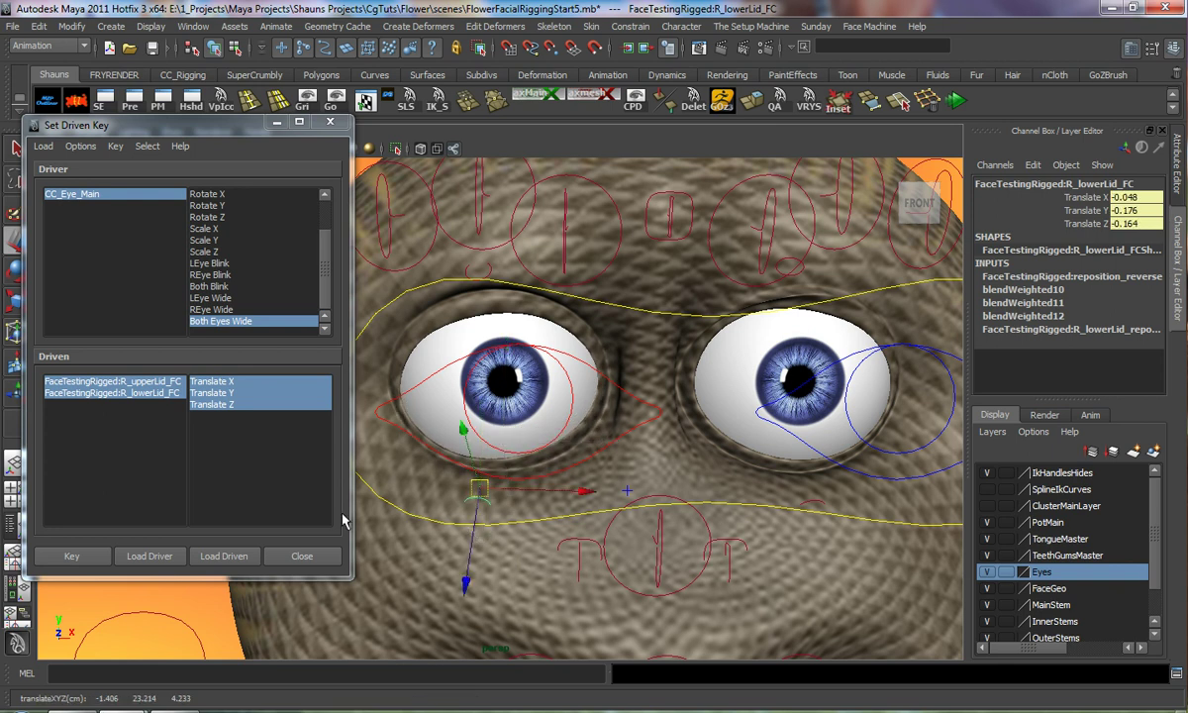
pyautogui.click(71, 556)
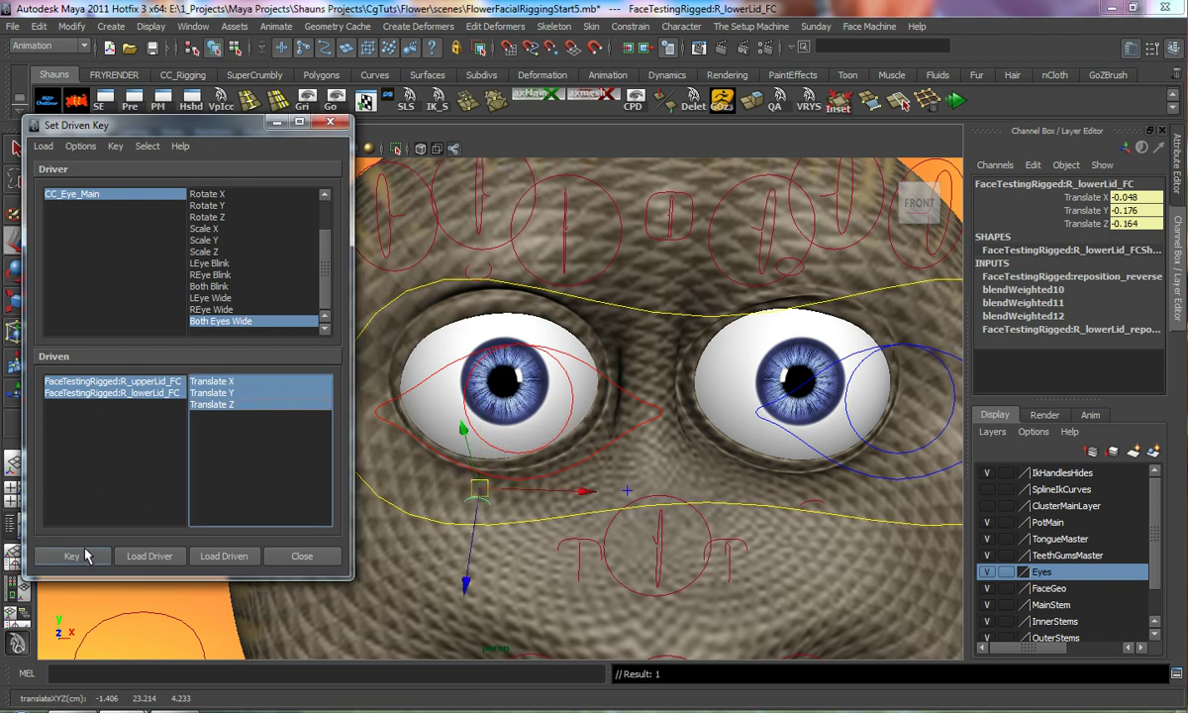
# Test Both Eyes Wide, L Eye Wide and R Eye Wide on CC_Eye_Main in turn, returning each to 0
pyautogui.click(89, 195)
pyautogui.scroll(-2, 1052, 307)
pyautogui.click(1068, 348)
pyautogui.moveTo(584, 367); pyautogui.dragTo(527, 401, button='middle')
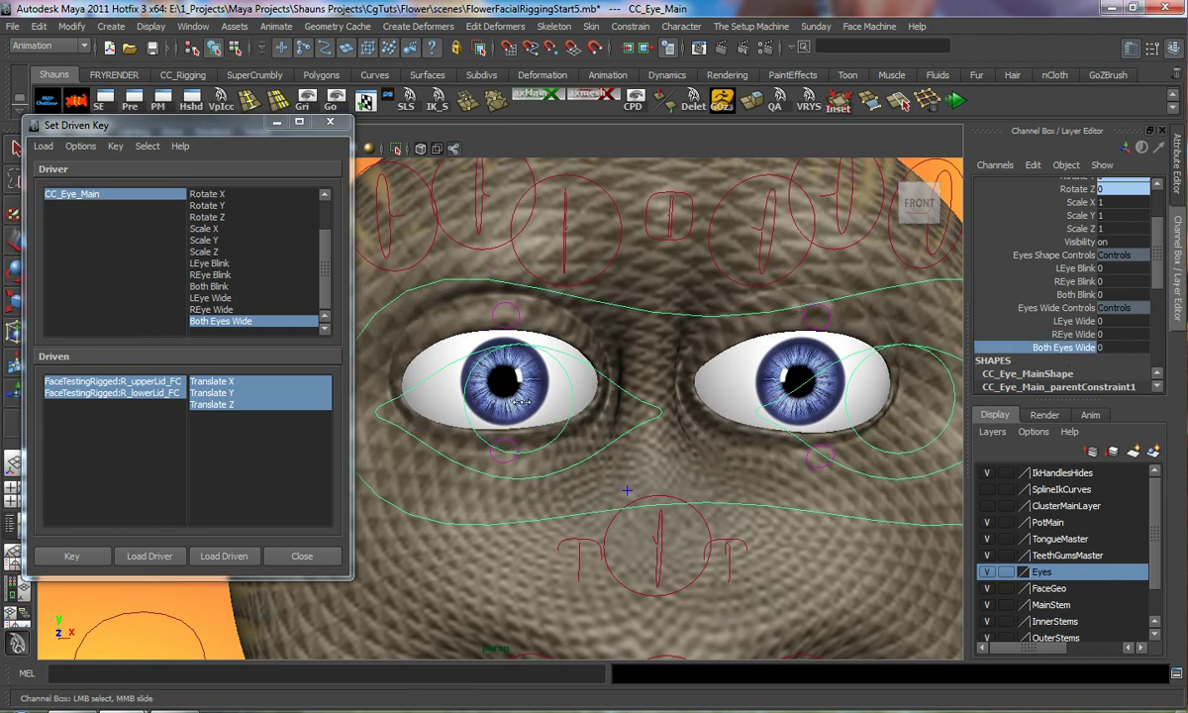
pyautogui.click(1071, 322)
pyautogui.moveTo(778, 354); pyautogui.dragTo(514, 353, button='middle')
pyautogui.click(1065, 335)
pyautogui.moveTo(684, 336); pyautogui.dragTo(599, 339, button='middle')
# Test the Both Blink attribute on CC_Eye_Main through its range and return it to 0
pyautogui.moveTo(1012, 267); pyautogui.dragTo(1084, 295)
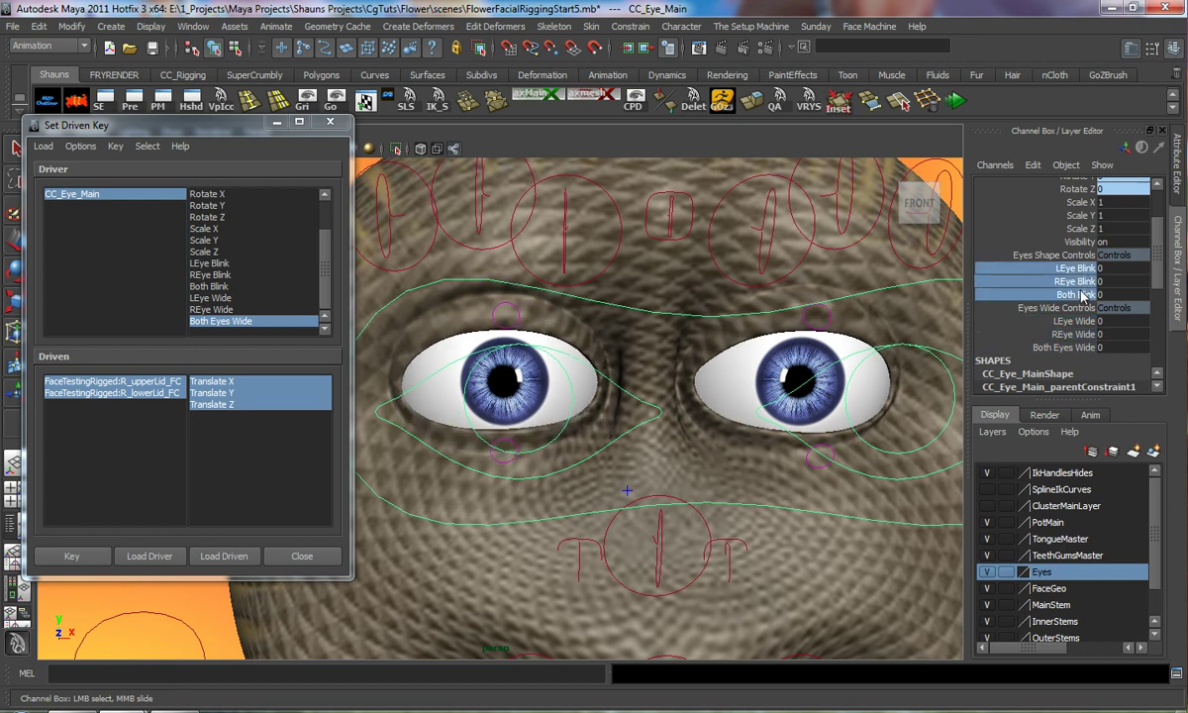
pyautogui.click(1074, 296)
pyautogui.moveTo(1074, 296); pyautogui.dragTo(975, 314, button='middle')
pyautogui.moveTo(675, 321); pyautogui.dragTo(553, 327, button='middle')
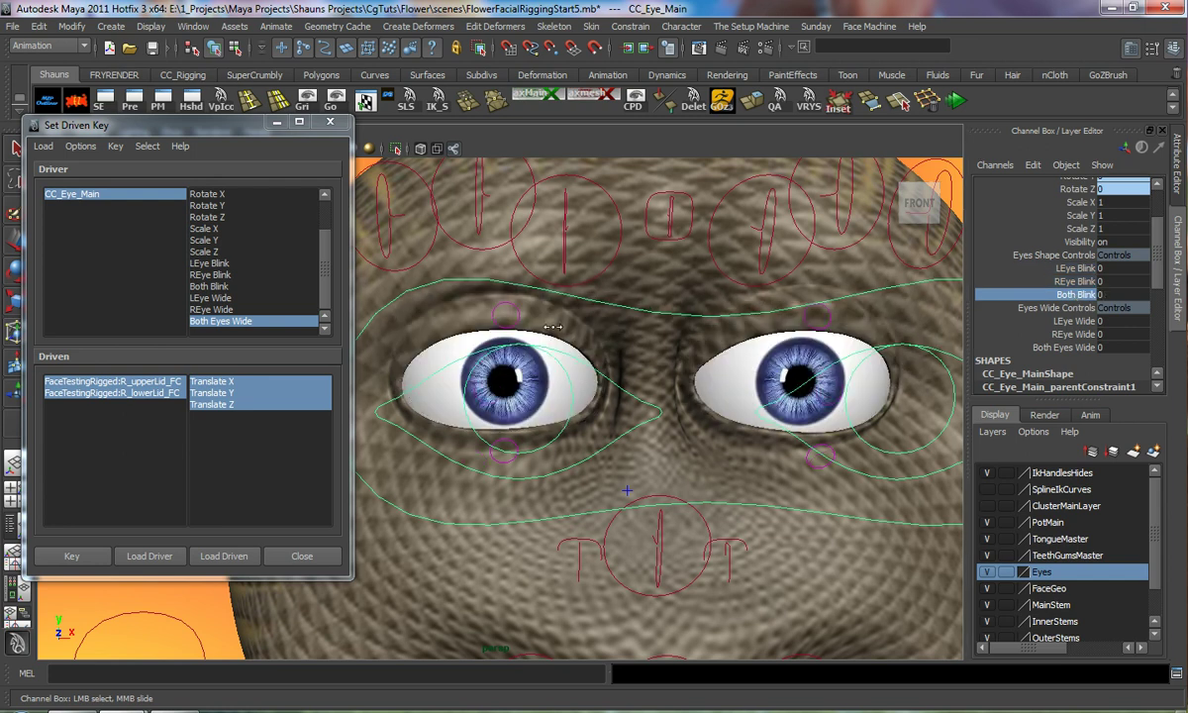
# Clear the selection, close the Set Driven Key window and frame the whole flower head from the front
pyautogui.scroll(-8, 636, 353)
pyautogui.click(849, 412)
pyautogui.scroll(3, 412, 290)
pyautogui.click(330, 122)
pyautogui.scroll(3, 554, 435)
pyautogui.keyDown('alt'); pyautogui.moveTo(545, 421); pyautogui.dragTo(495, 311, button='middle'); pyautogui.keyUp('alt')
pyautogui.scroll(3, 495, 312)
pyautogui.moveTo(485, 342)
pyautogui.keyDown('alt'); pyautogui.mouseDown()
pyautogui.moveTo(463, 374)
pyautogui.moveTo(392, 379)
pyautogui.moveTo(493, 347)
pyautogui.mouseUp(); pyautogui.keyUp('alt')
pyautogui.scroll(-3, 493, 347)
pyautogui.keyDown('alt'); pyautogui.moveTo(488, 358); pyautogui.dragTo(473, 417, button='middle'); pyautogui.keyUp('alt')
pyautogui.scroll(-3, 457, 414)
pyautogui.scroll(3, 469, 404)
pyautogui.keyDown('alt'); pyautogui.moveTo(473, 416); pyautogui.dragTo(464, 422); pyautogui.keyUp('alt')
pyautogui.keyDown('alt'); pyautogui.moveTo(464, 422); pyautogui.dragTo(458, 394, button='middle'); pyautogui.keyUp('alt')
pyautogui.keyDown('alt'); pyautogui.moveTo(457, 394); pyautogui.dragTo(488, 392); pyautogui.keyUp('alt')
pyautogui.keyDown('alt'); pyautogui.moveTo(457, 371); pyautogui.dragTo(442, 343, button='middle'); pyautogui.keyUp('alt')
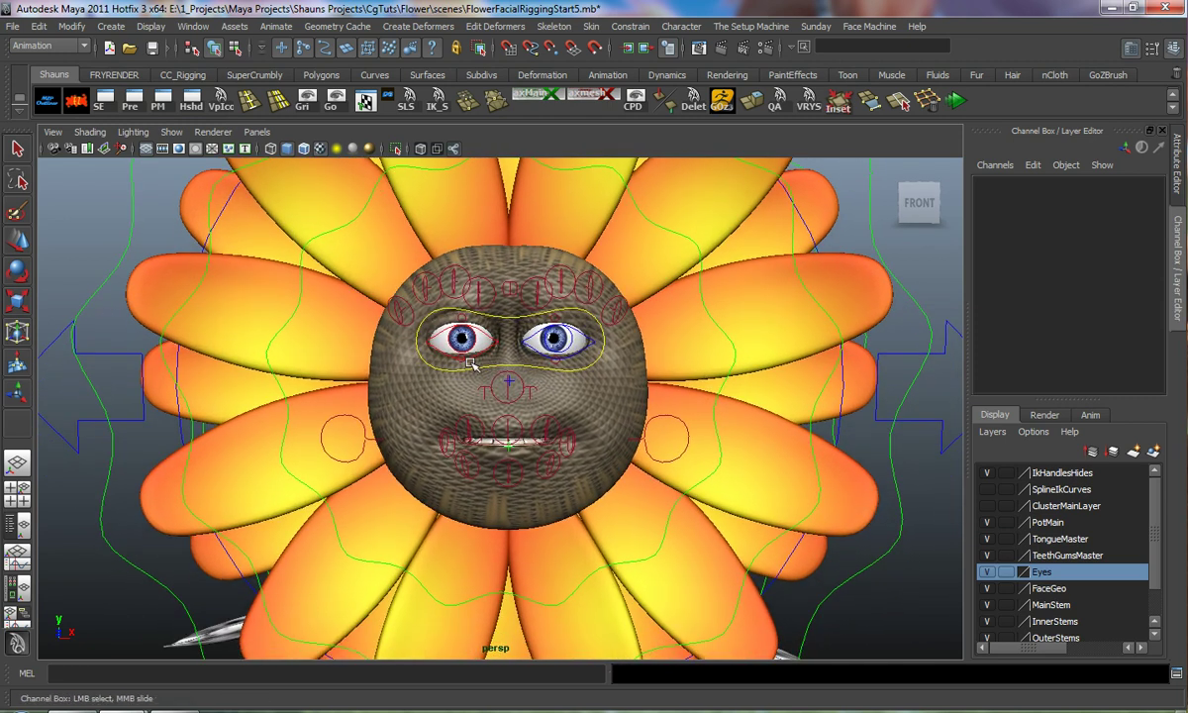
# Open the Anzovin Panel, compare FaceTestingRigged's face map with the character's on-face controls, and close the panel
pyautogui.click(868, 27)
pyautogui.click(873, 67)
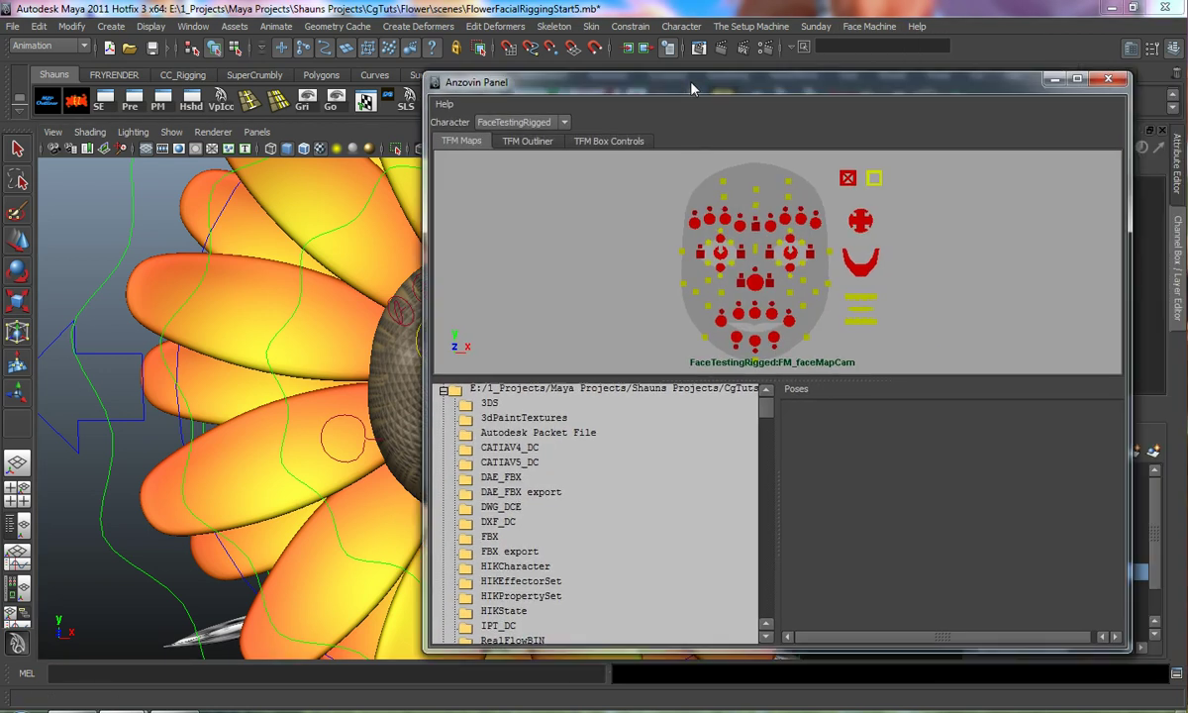
pyautogui.moveTo(646, 76); pyautogui.dragTo(379, 60)
pyautogui.moveTo(863, 386)
pyautogui.mouseDown()
pyautogui.moveTo(941, 365)
pyautogui.moveTo(818, 371)
pyautogui.moveTo(843, 376)
pyautogui.mouseUp()
pyautogui.moveTo(498, 458); pyautogui.dragTo(390, 456)
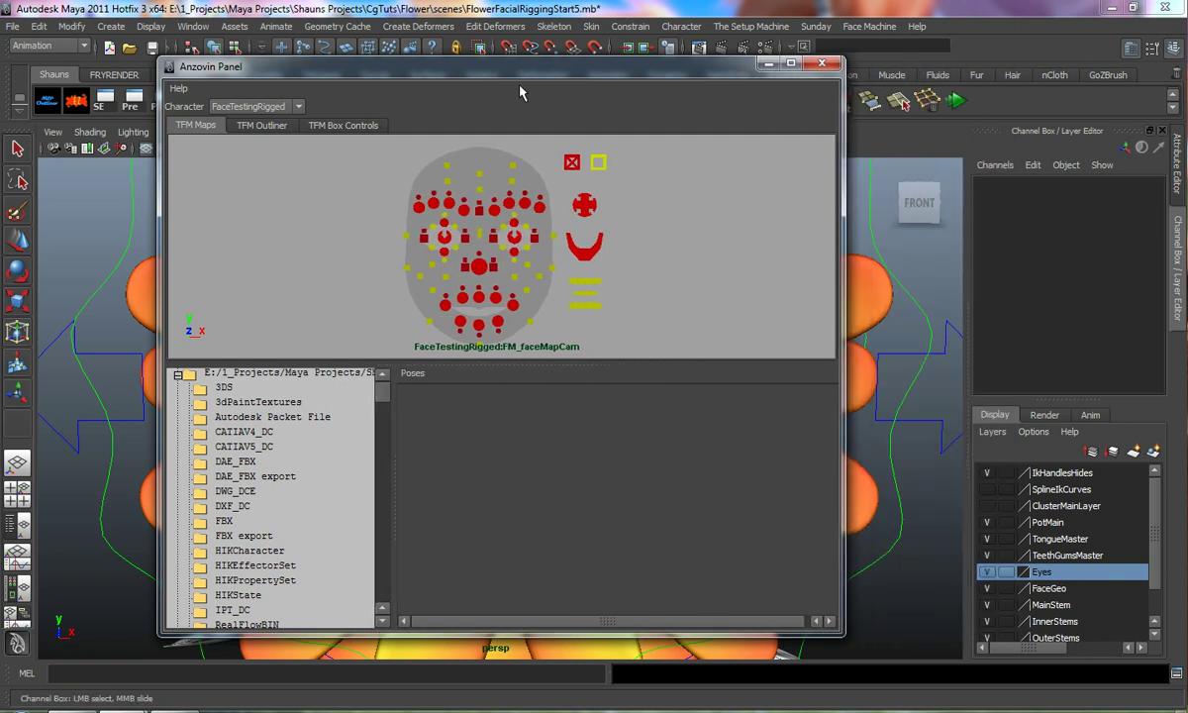
pyautogui.moveTo(556, 69); pyautogui.dragTo(548, 50)
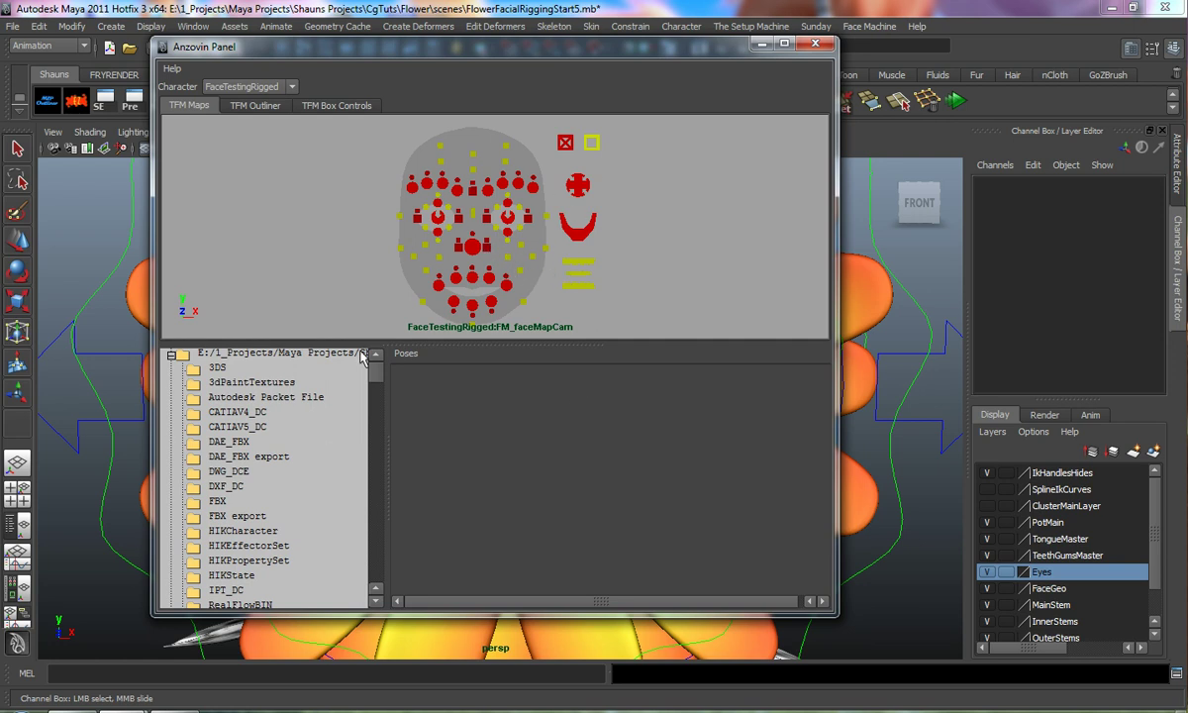
pyautogui.moveTo(492, 51); pyautogui.dragTo(1176, 45)
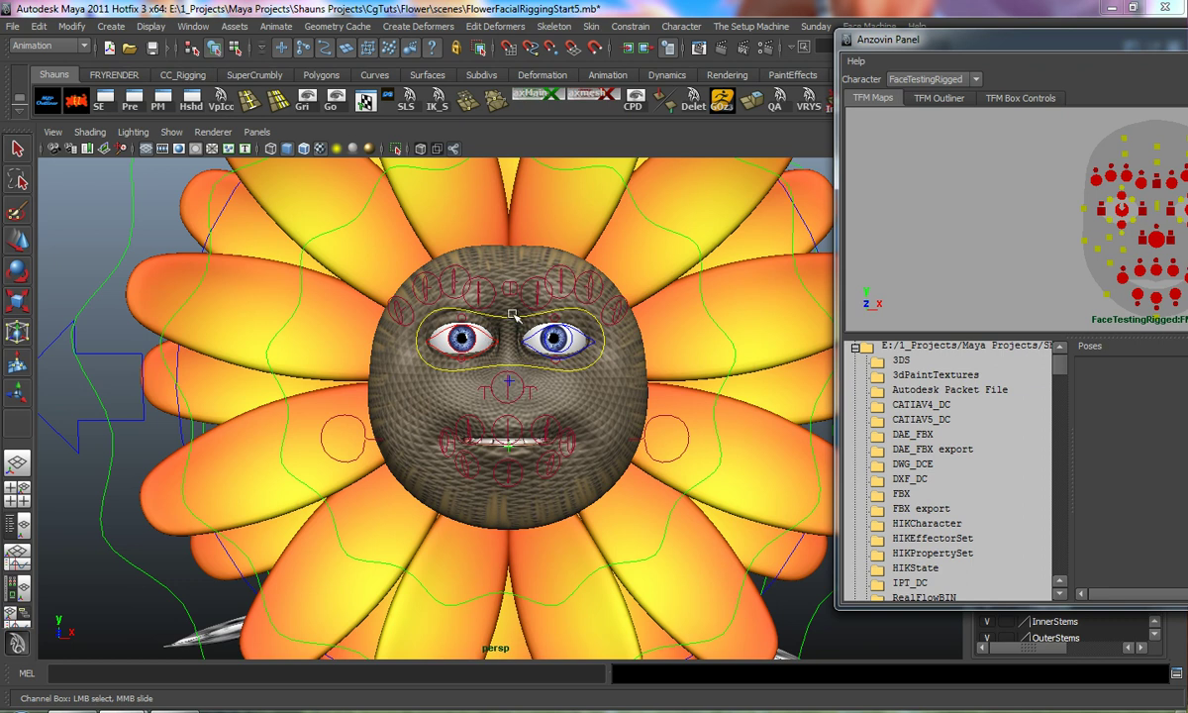
pyautogui.moveTo(985, 44); pyautogui.dragTo(369, 57)
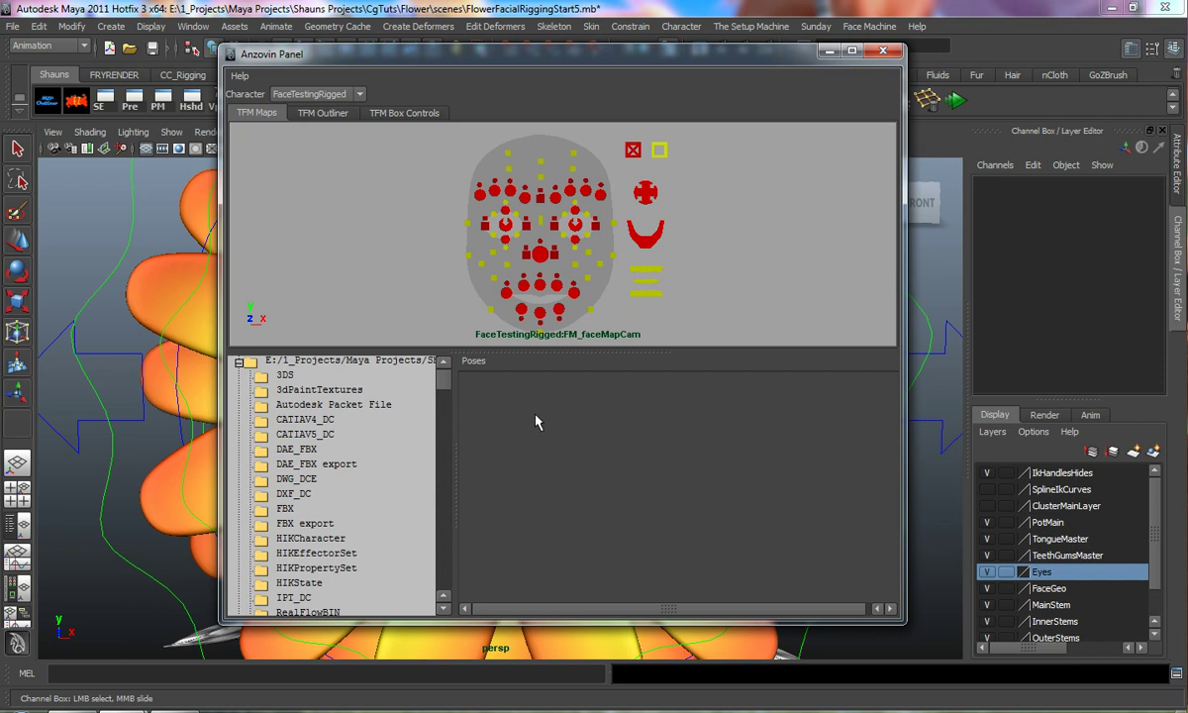
pyautogui.click(884, 53)
pyautogui.scroll(-4, 605, 334)
pyautogui.scroll(-3, 590, 288)
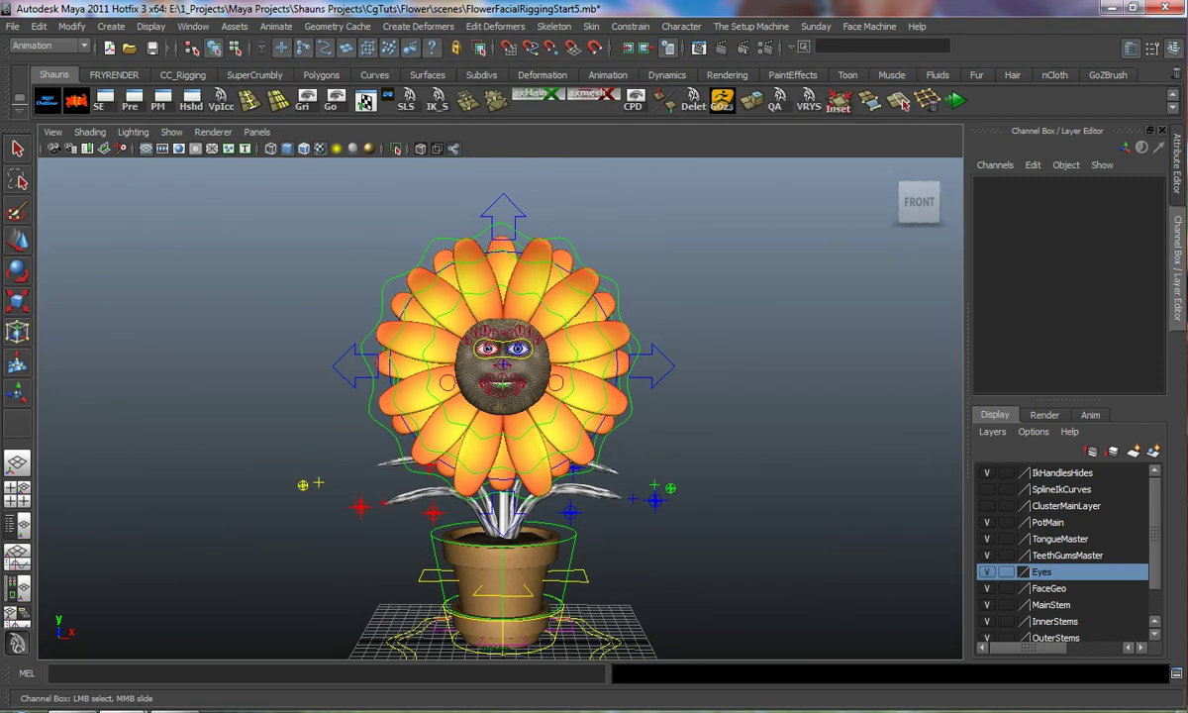